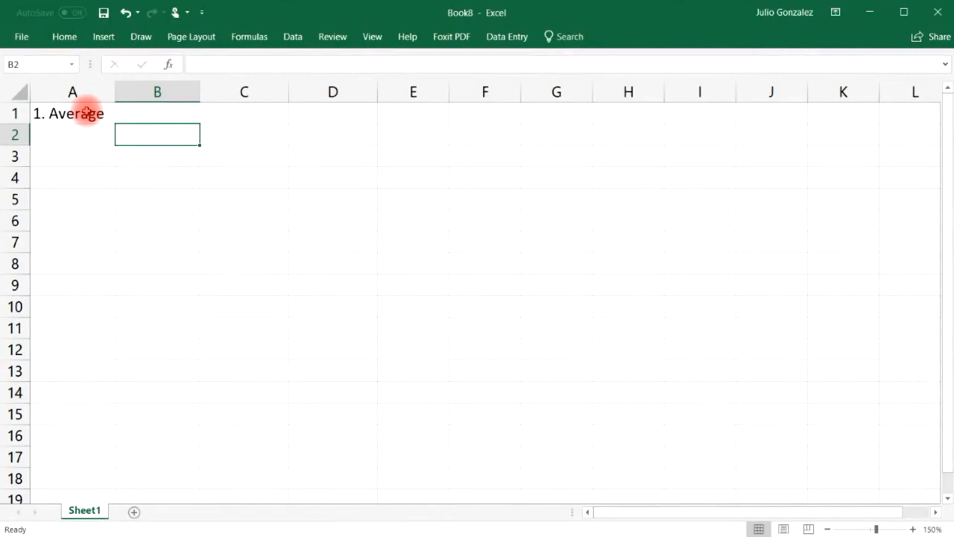
Type 15, 27, 42, 93, 56, 84, 75, 33 and 49 into B2:B10, one value per row.
type("15")
key("Return")
type("27")
key("Return")
type("42")
key("Return")
type("93")
key("Return")
type("56")
key("Return")
type("84")
key("Return")
type("75")
key("Return")
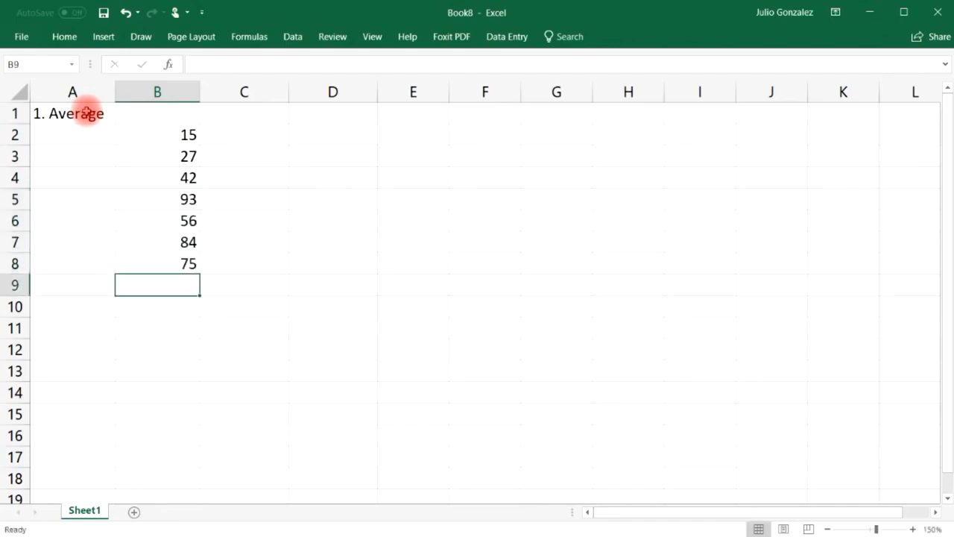
type("33")
key("Return")
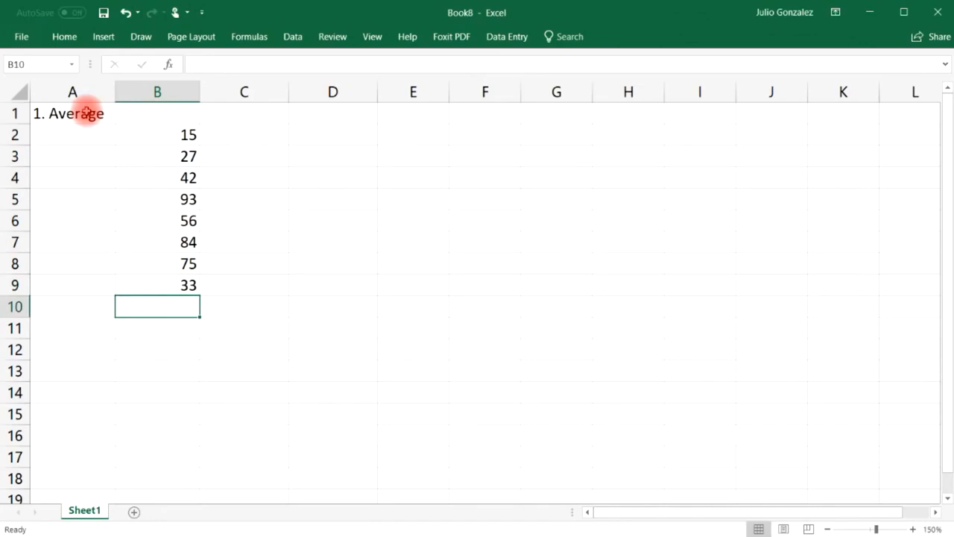
type("49")
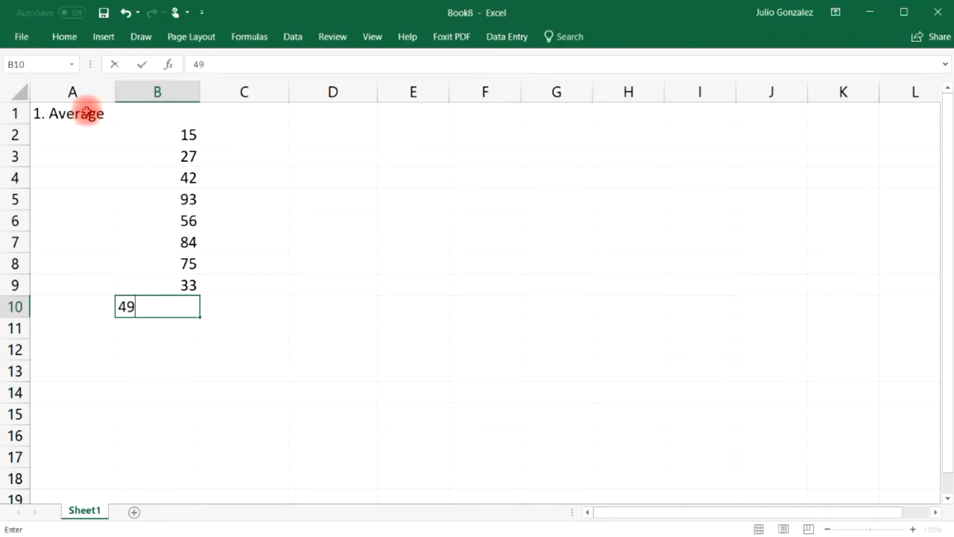
key("Return")
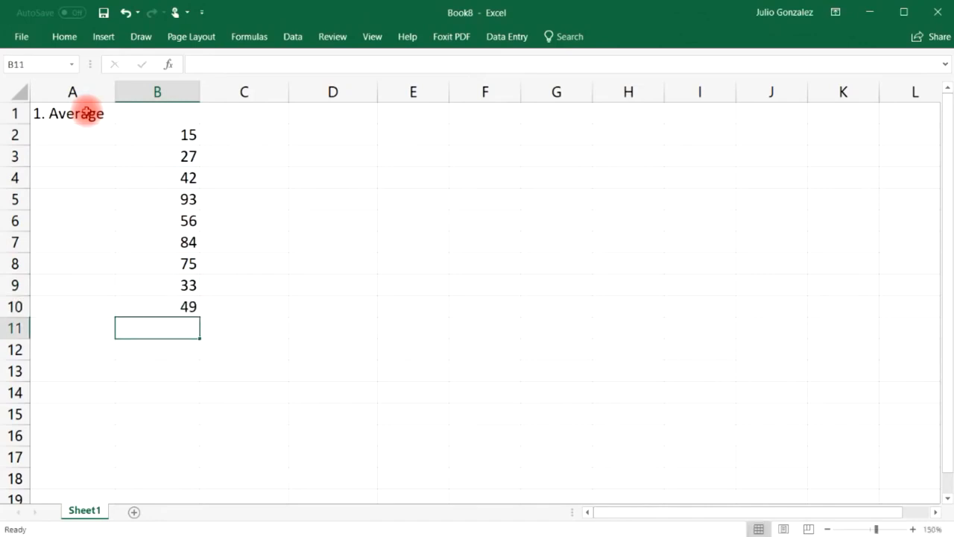
Enter =AVERAGE(B2:B9) in B11 so it returns 53.125.
type("=av")
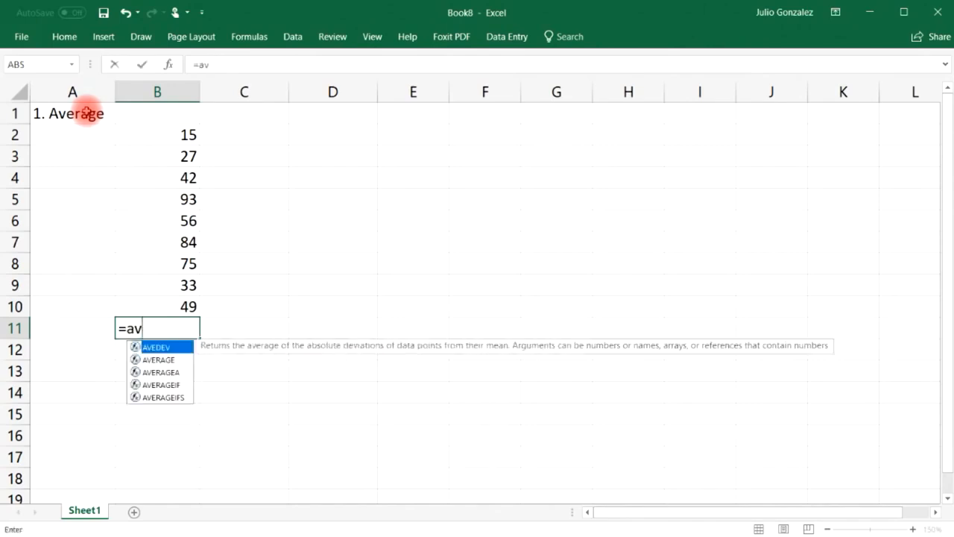
type("erage(")
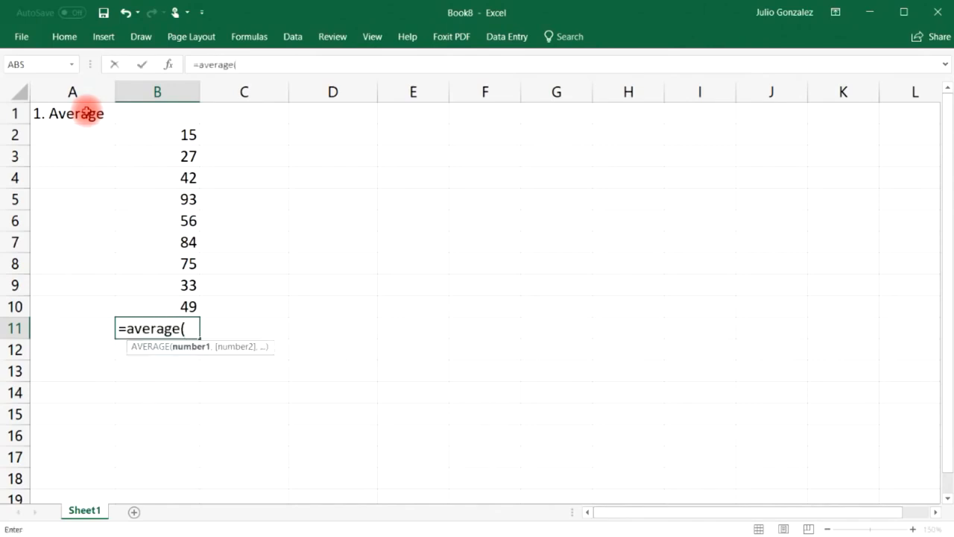
left_click_drag(177, 132, 167, 288)
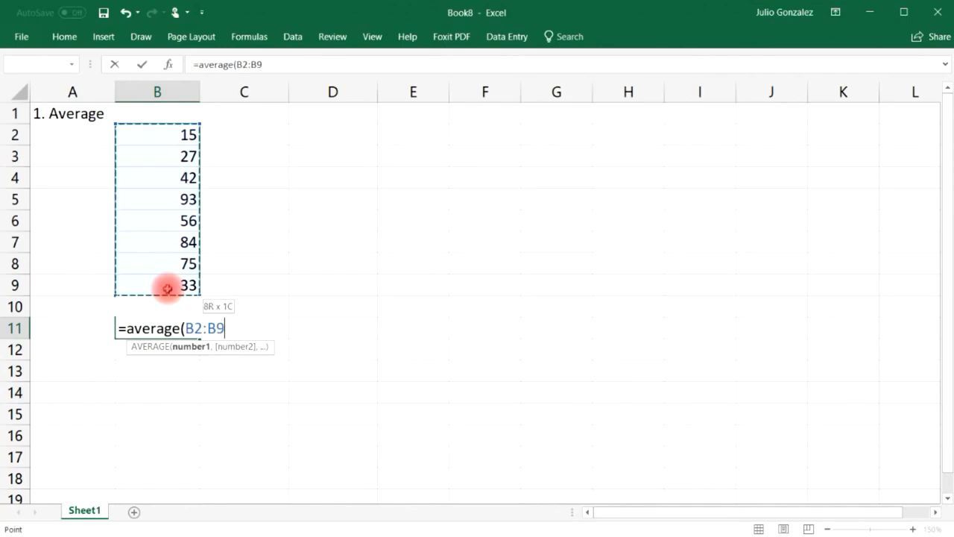
type(")")
key("Return")
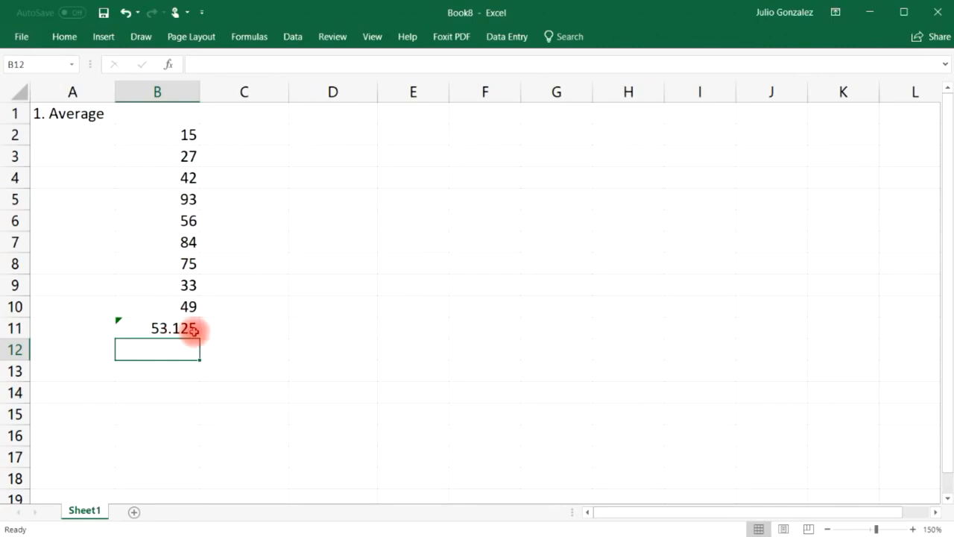
Enter =AVERAGE(100,200) in B13, giving 150.
left_click(173, 371)
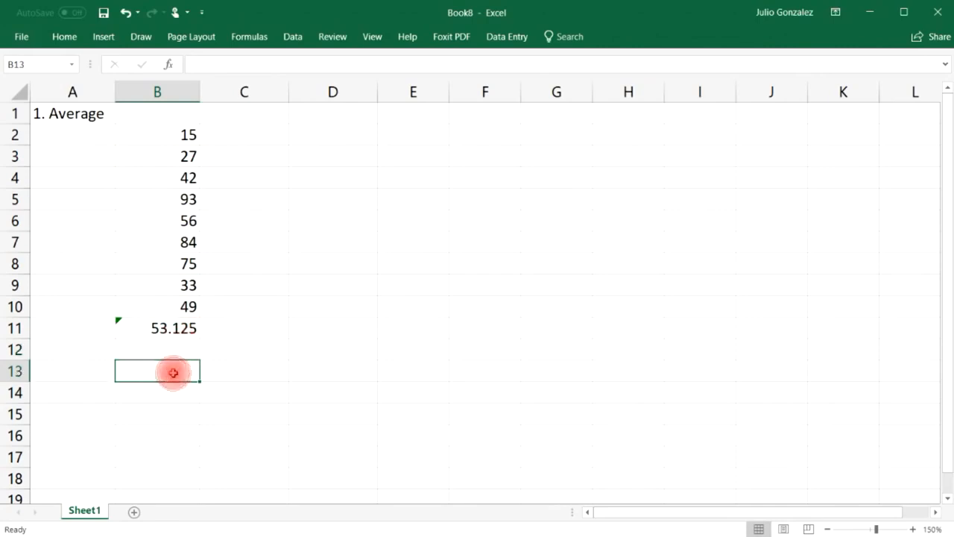
type("=")
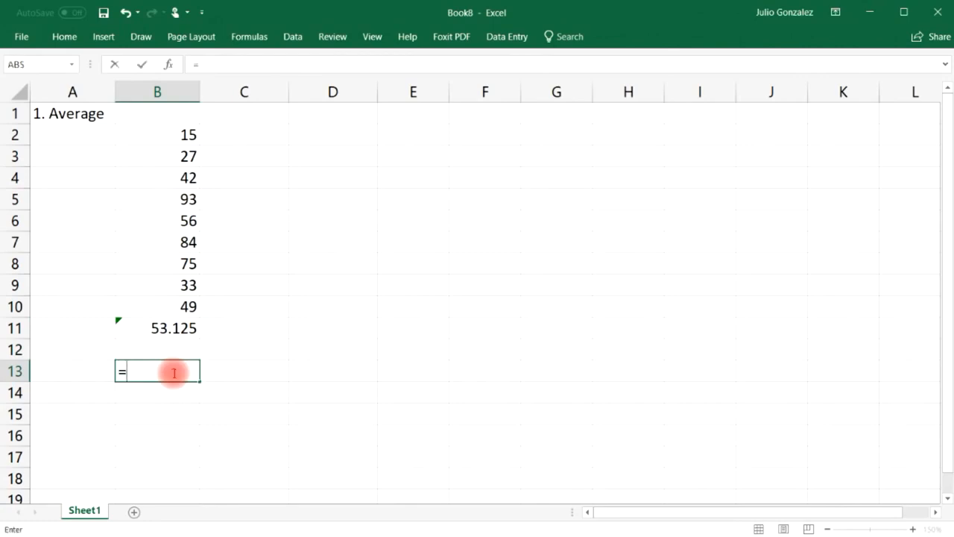
type("average")
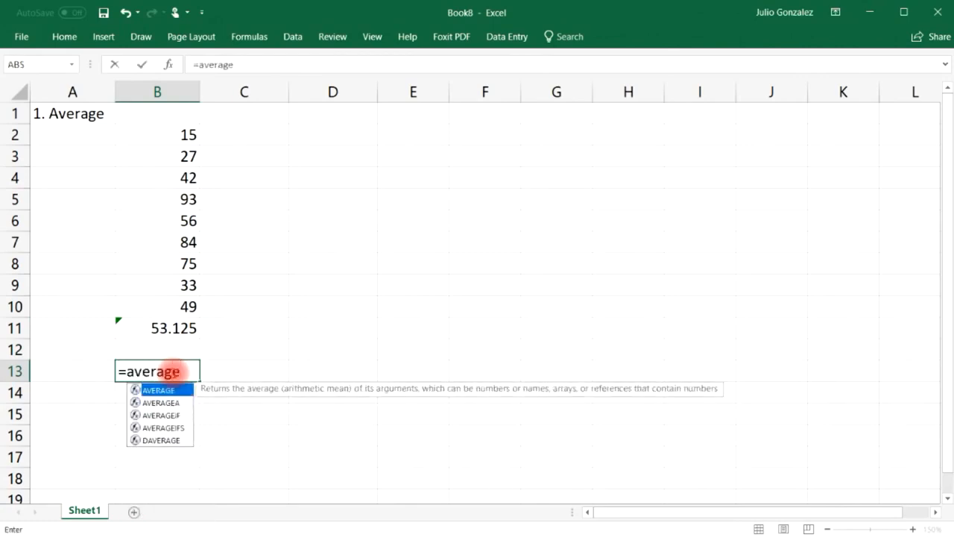
type("(")
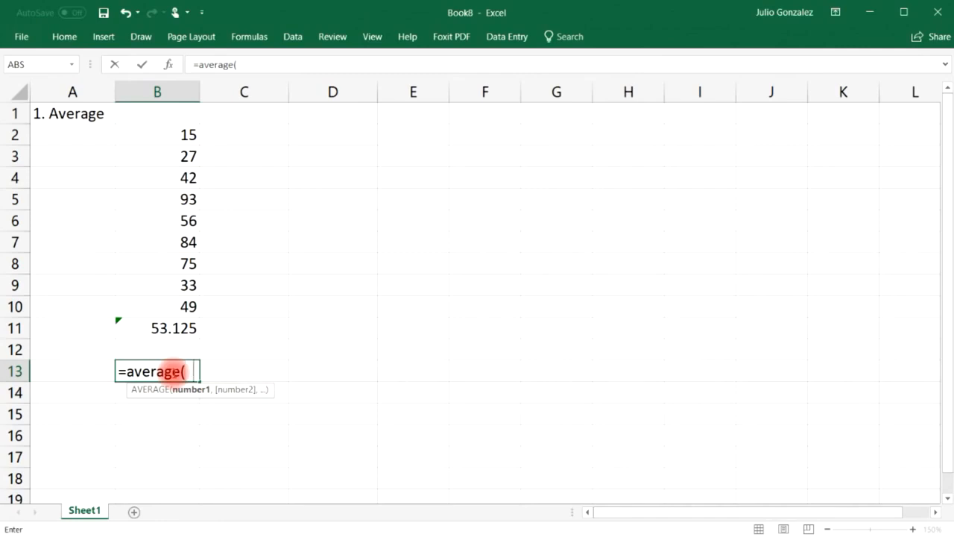
type("100,200")
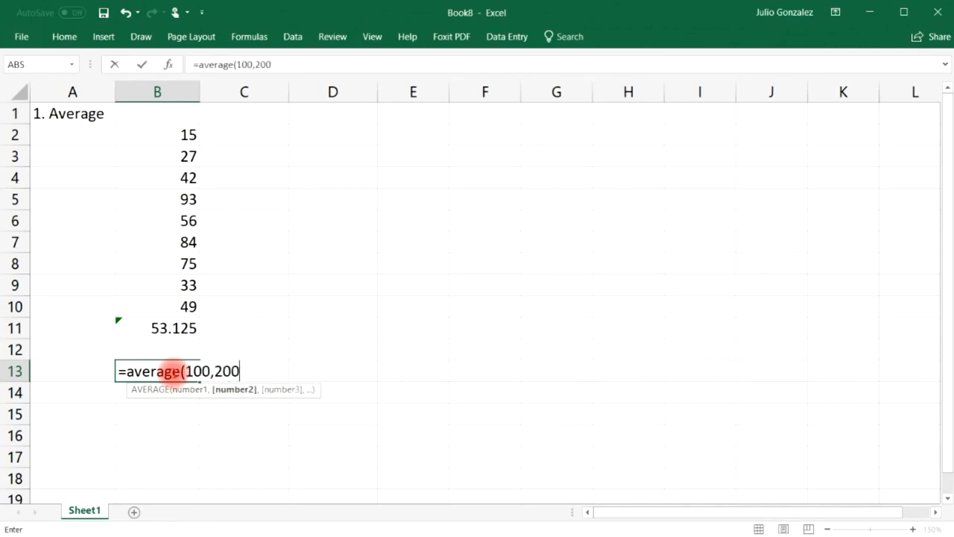
type(")")
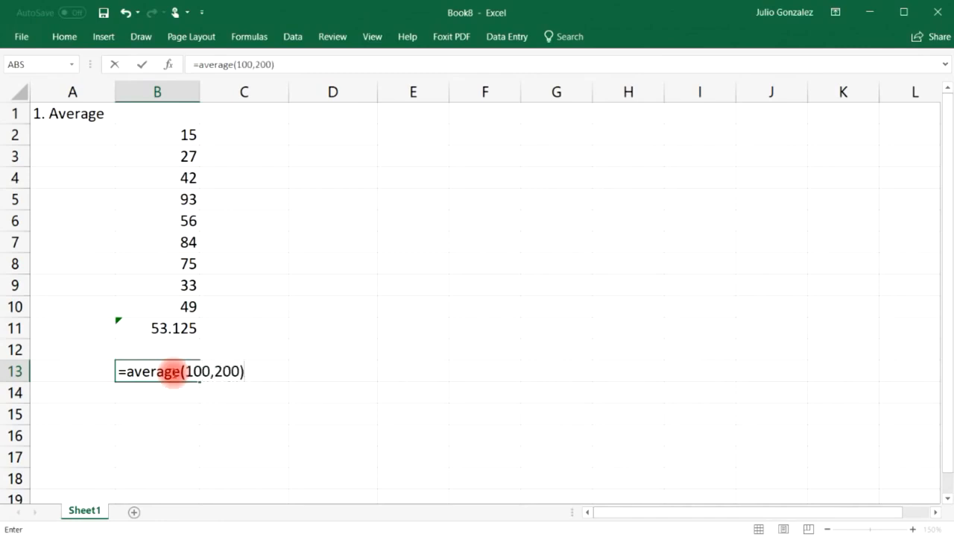
key("Return")
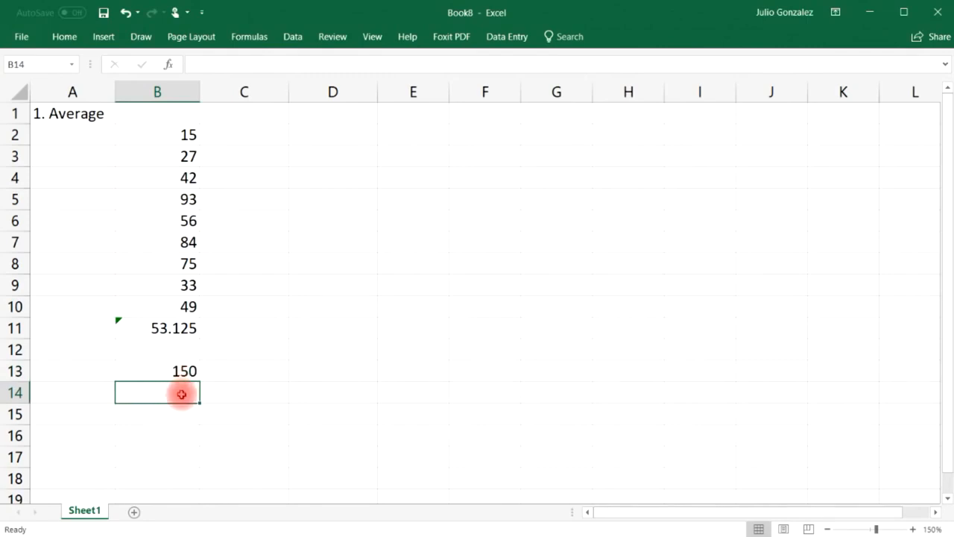
Enter =AVERAGE(100,200,300) in B14, giving 200, and check its formula.
type("=average(")
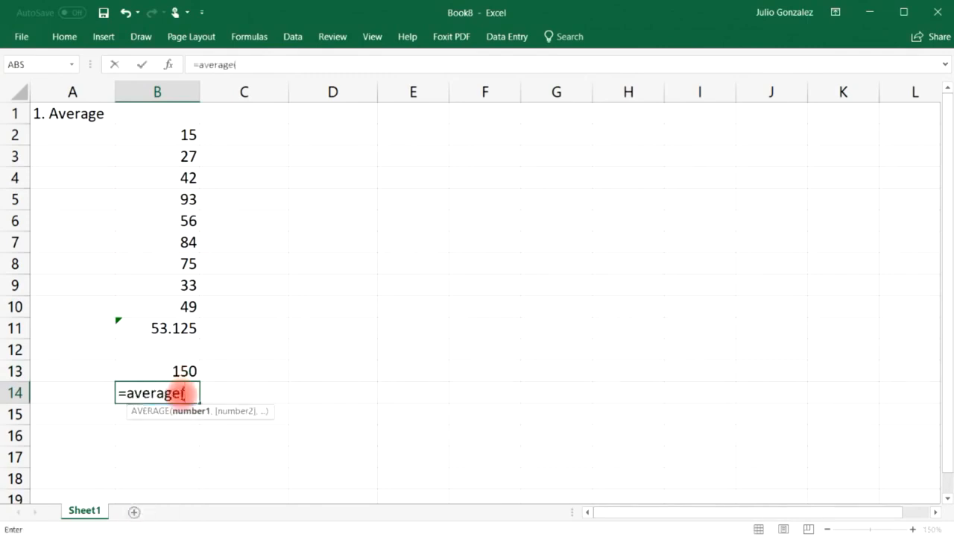
type("100,20")
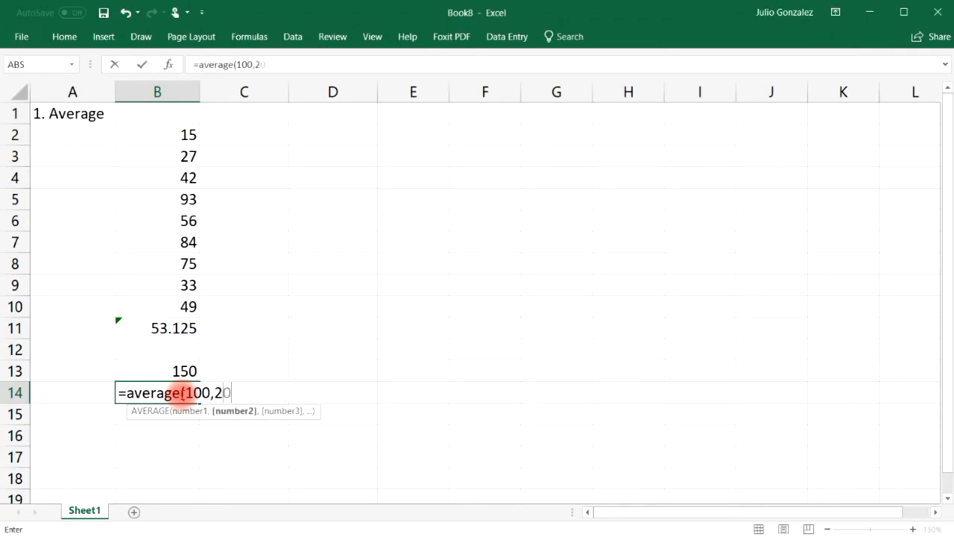
type("0,300)")
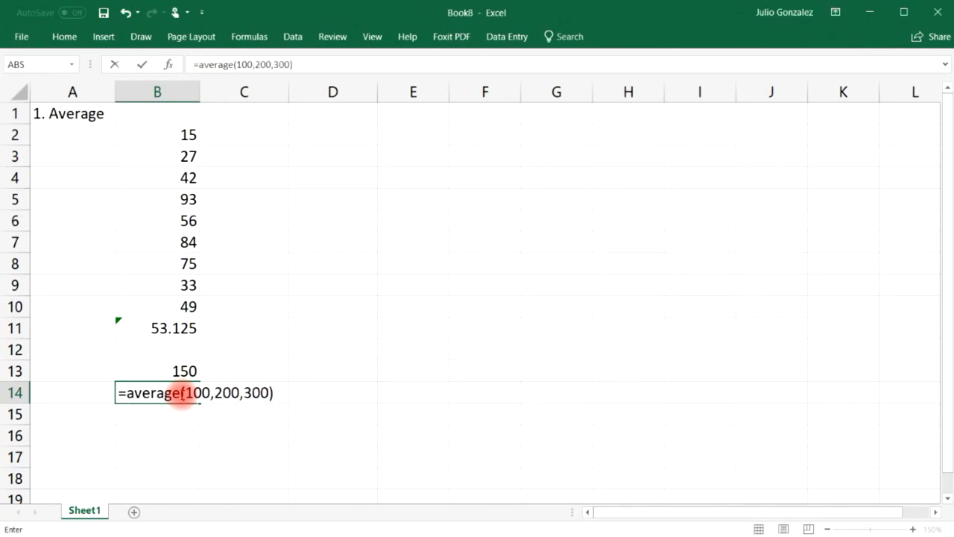
key("Return")
left_click(182, 393)
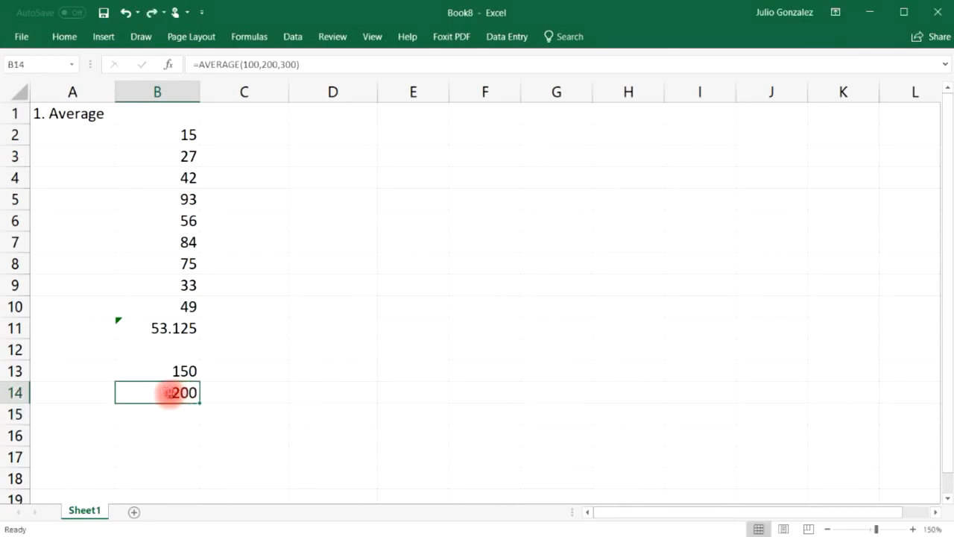
left_click(158, 391)
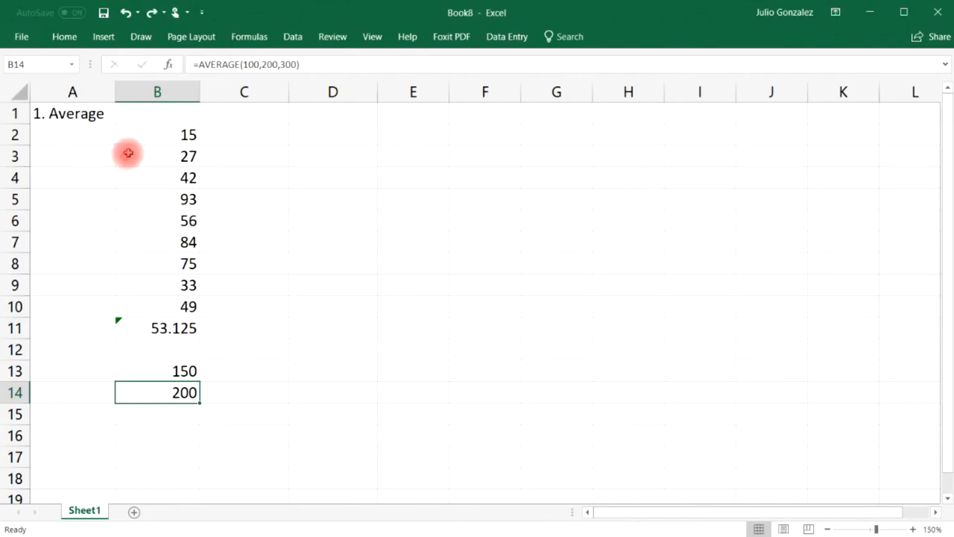
left_click(78, 113)
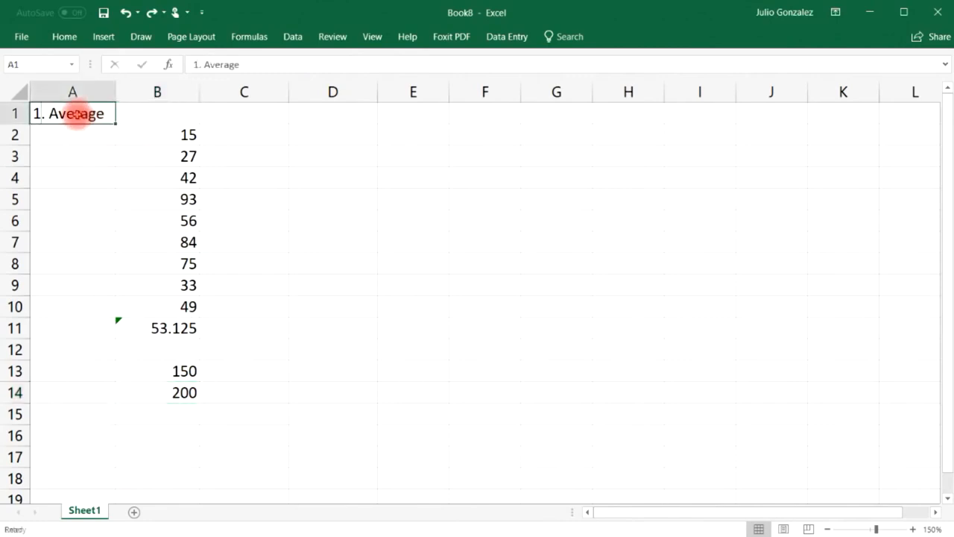
Retitle A1 as '2. Sum' and clear the old average results in B11:B14.
type("2. Sum")
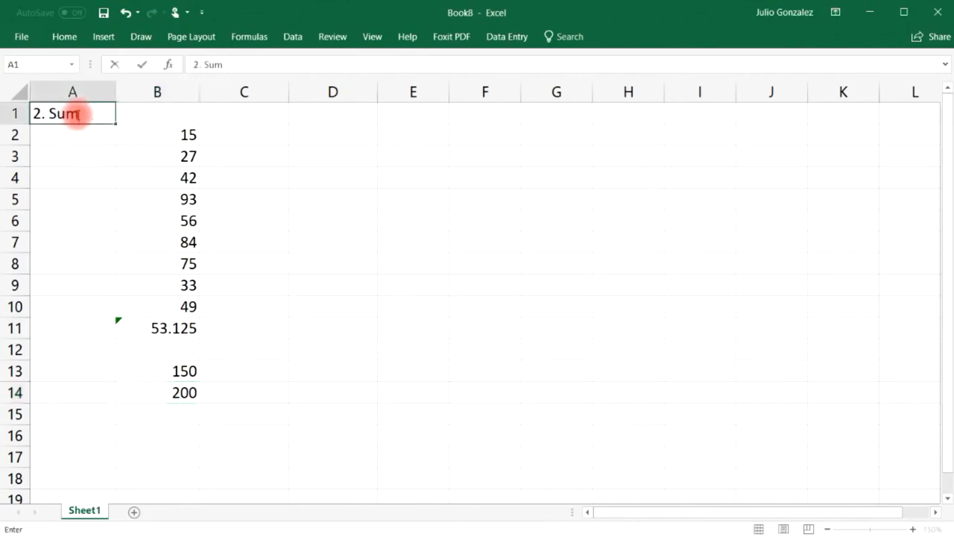
key("Return")
left_click_drag(145, 328, 175, 390)
key("Delete")
Enter =SUM(B2:B9) in B11, totalling 425.
left_click(176, 328)
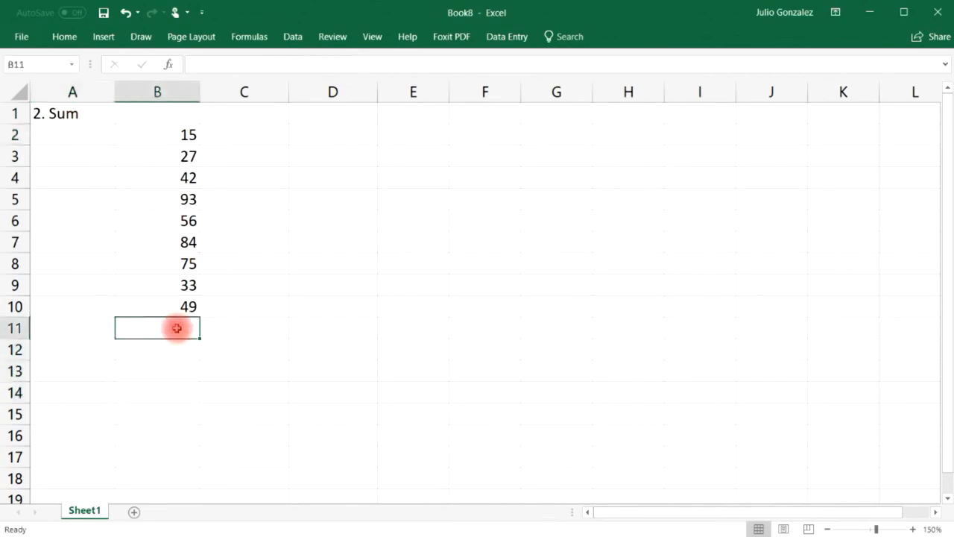
type("=sum(")
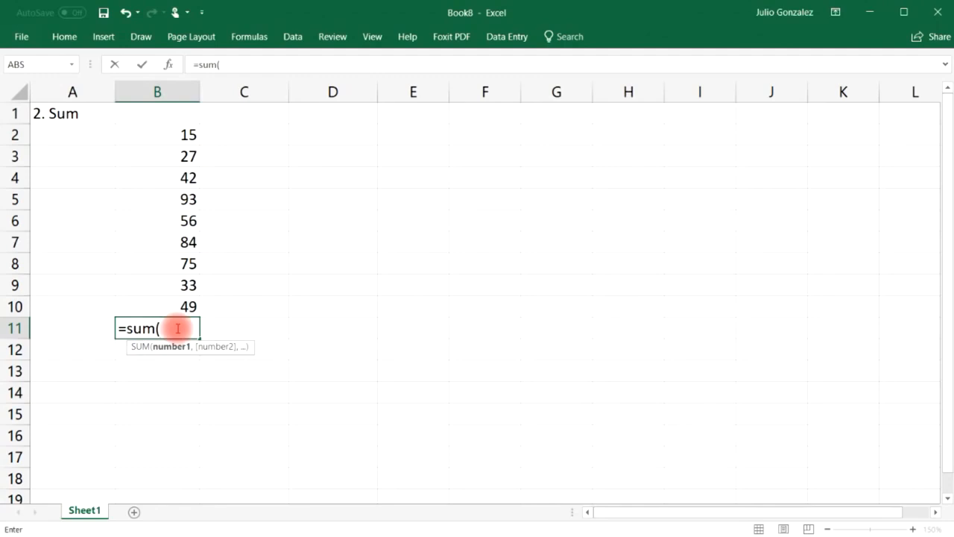
left_click_drag(186, 130, 170, 286)
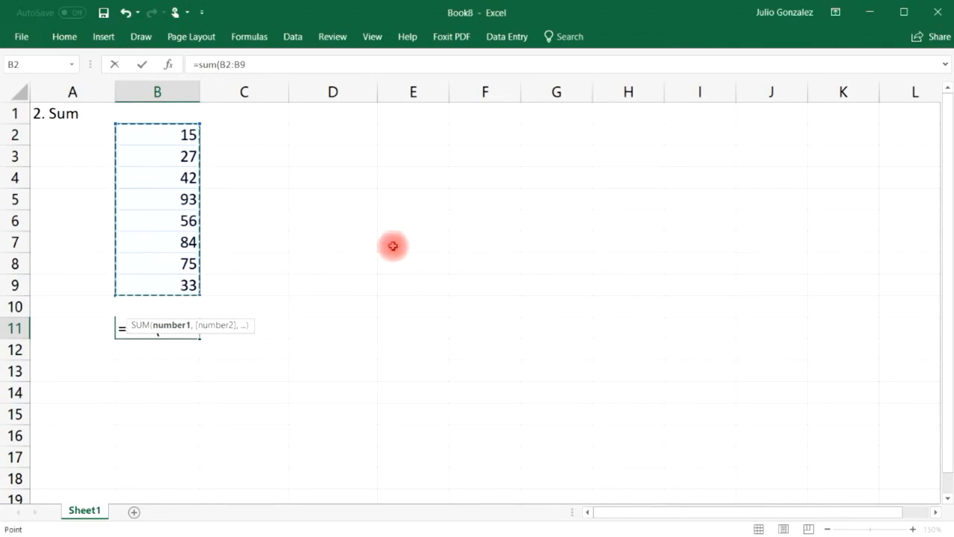
type(")")
key("Return")
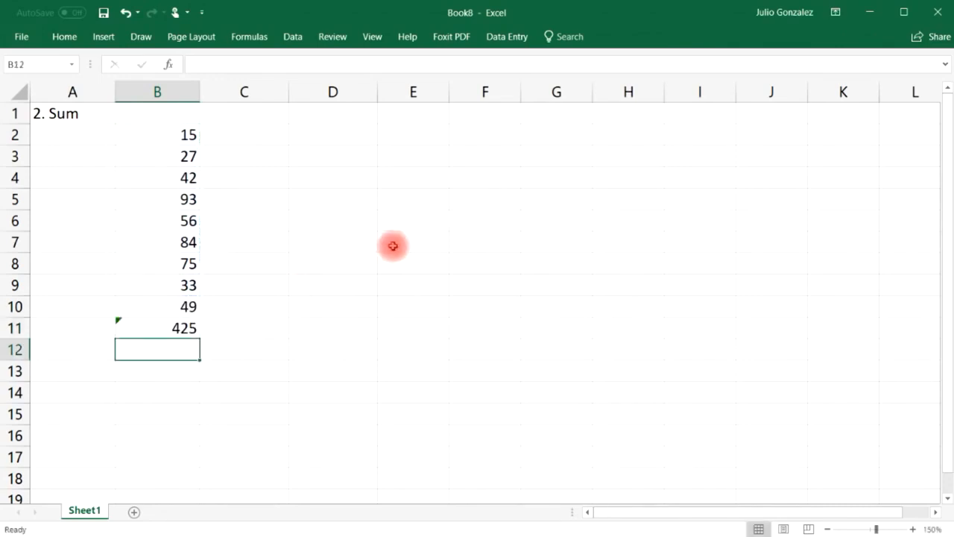
left_click(156, 367)
Show 175 in B13 with =SUM(50,125) and in B14 with =50+125.
type("=sum")
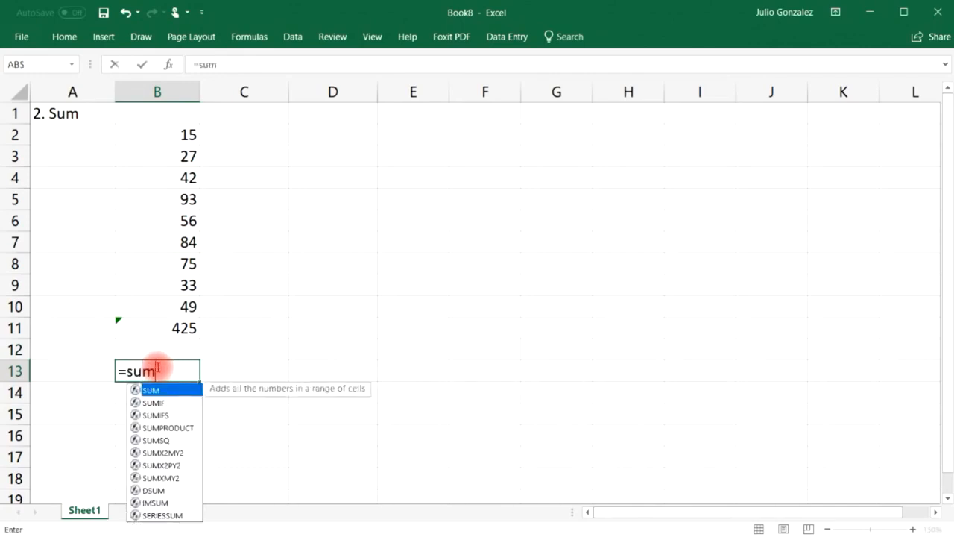
type("(50,125")
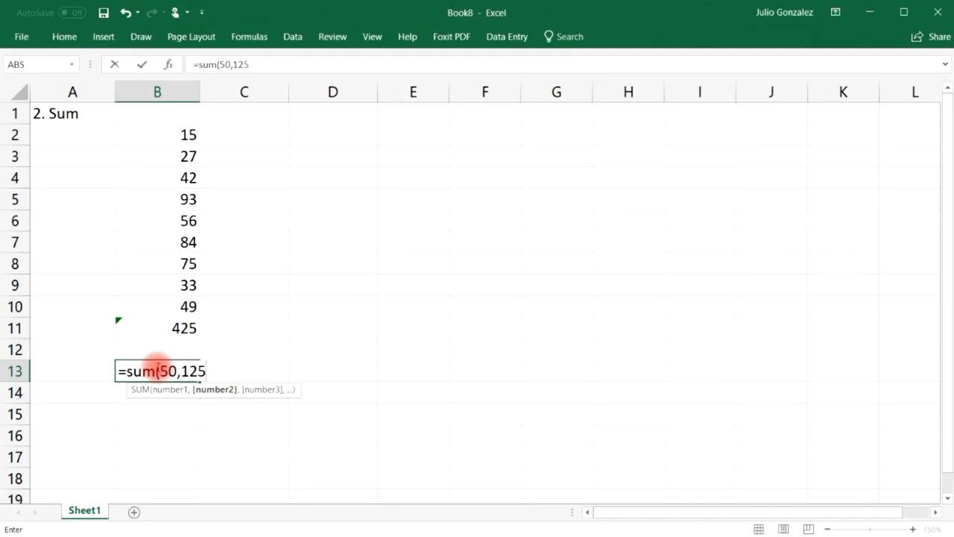
type(")")
key("Return")
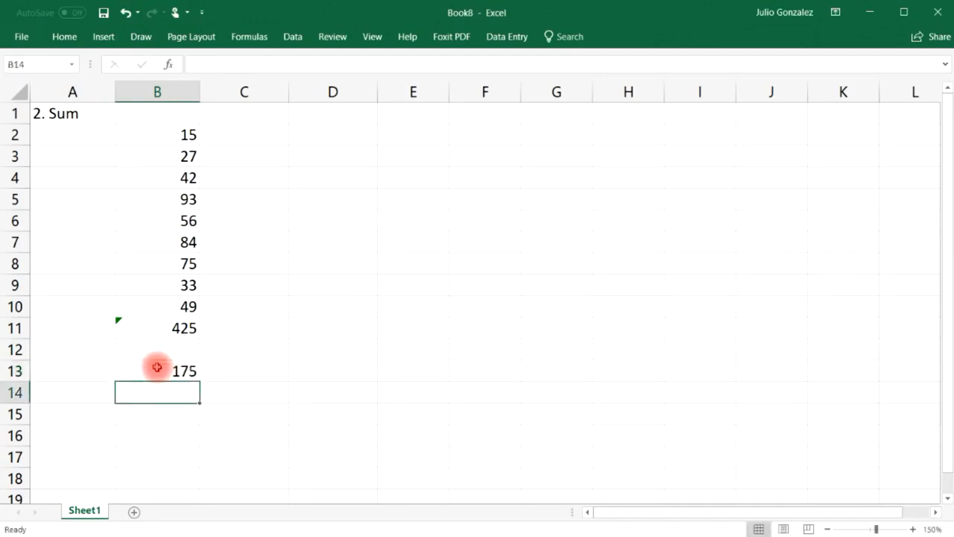
left_click(157, 367)
left_click(157, 395)
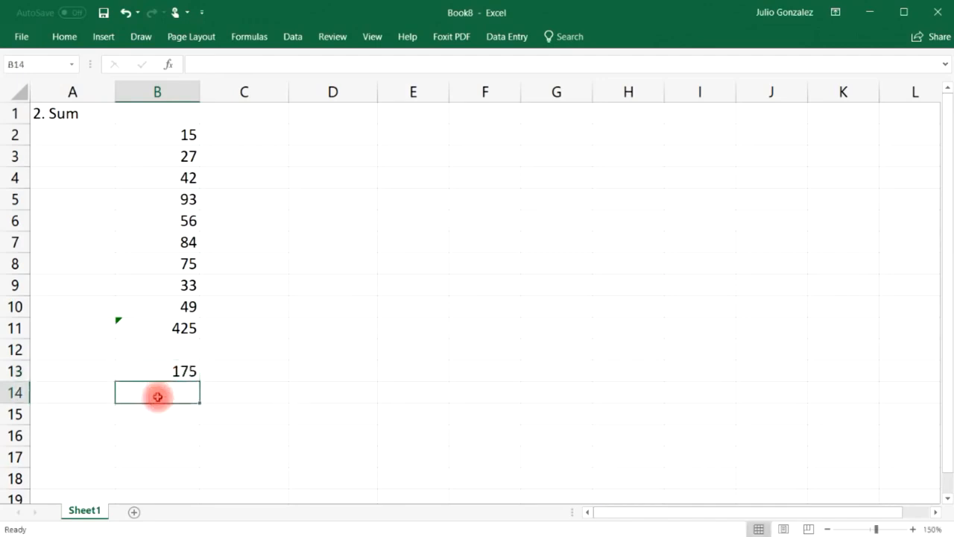
type("=50+125")
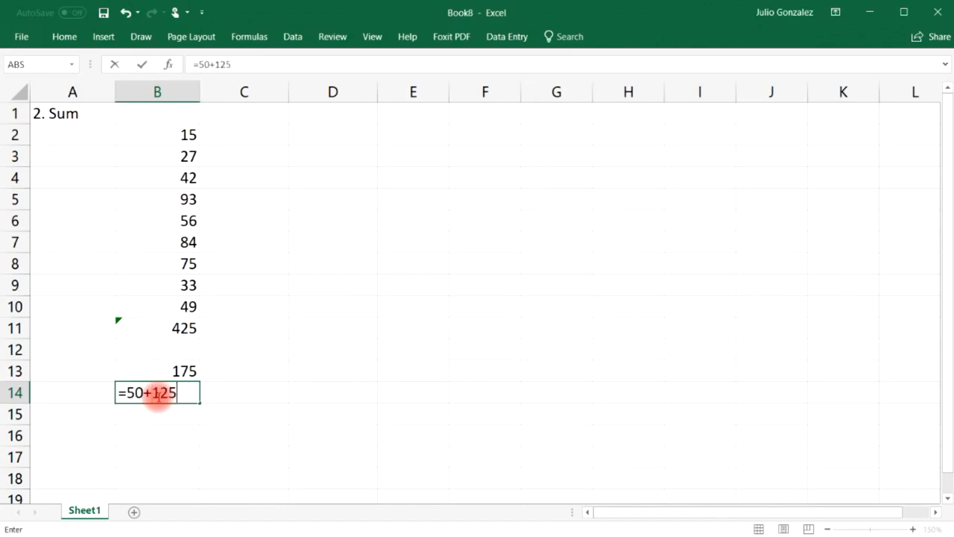
key("Return")
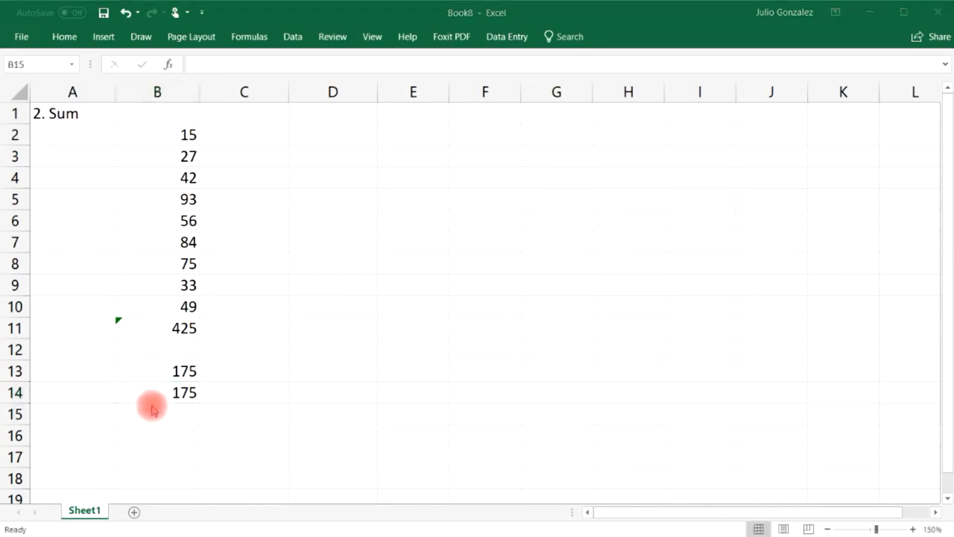
Get 600 in B15 with =SUM(100,200,300) and in B16 with =100+200+300.
left_click(152, 410)
double_click(152, 414)
type("=")
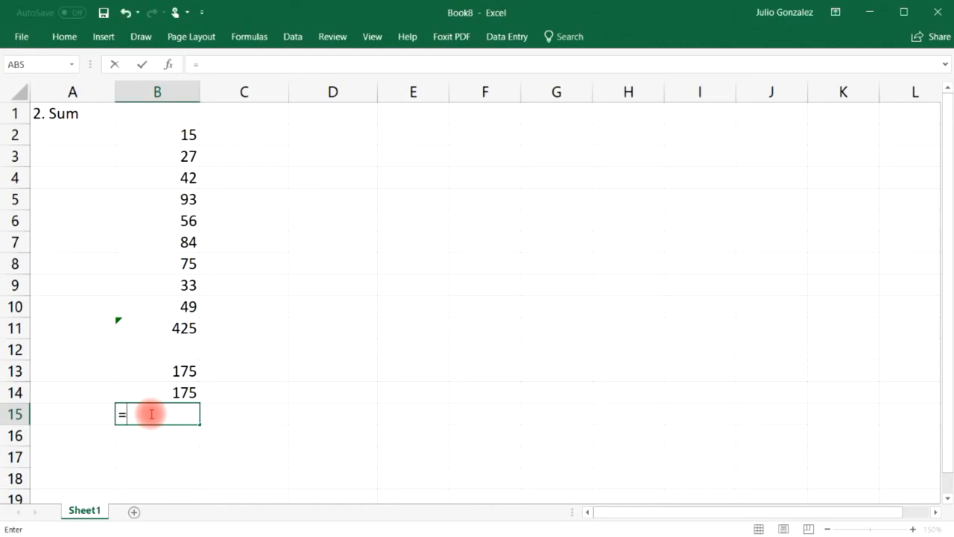
type("sum(100")
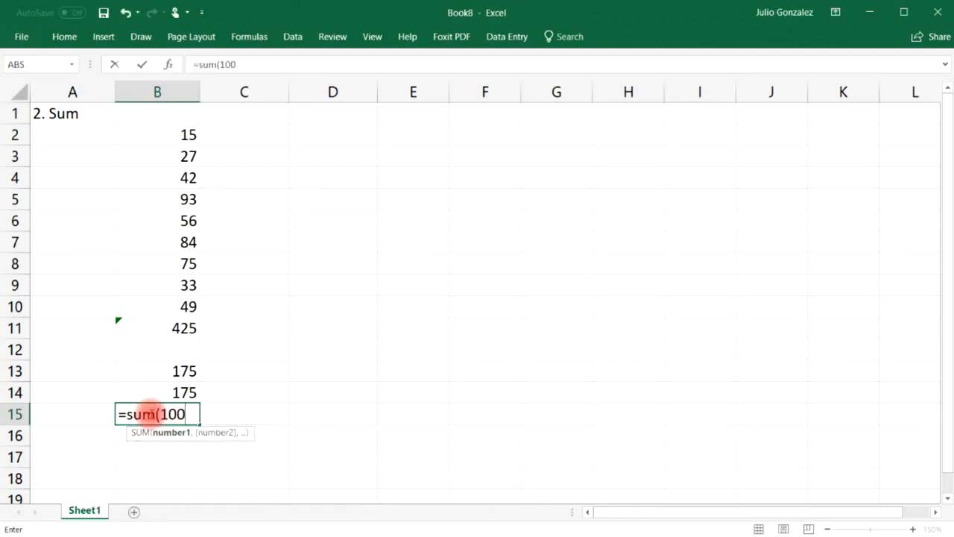
type(",200,300)")
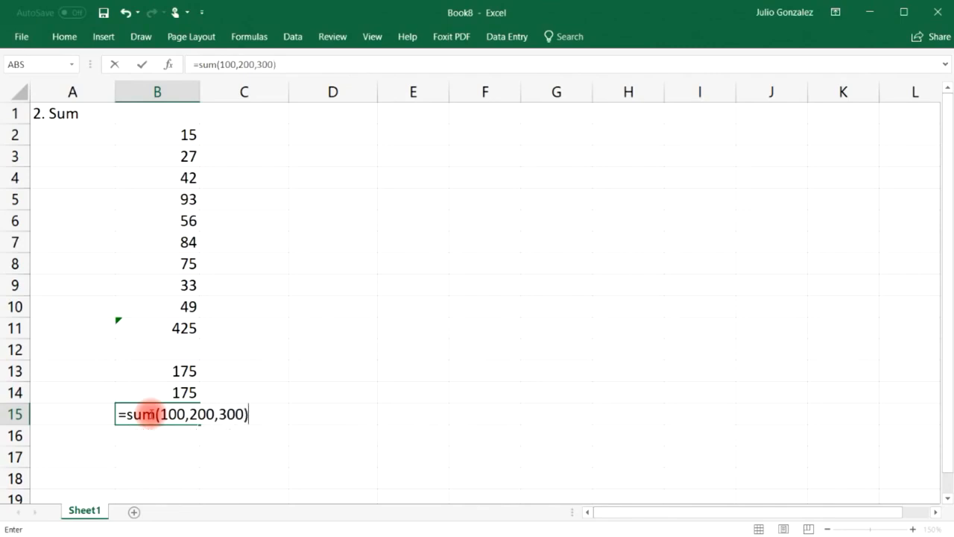
key("Return")
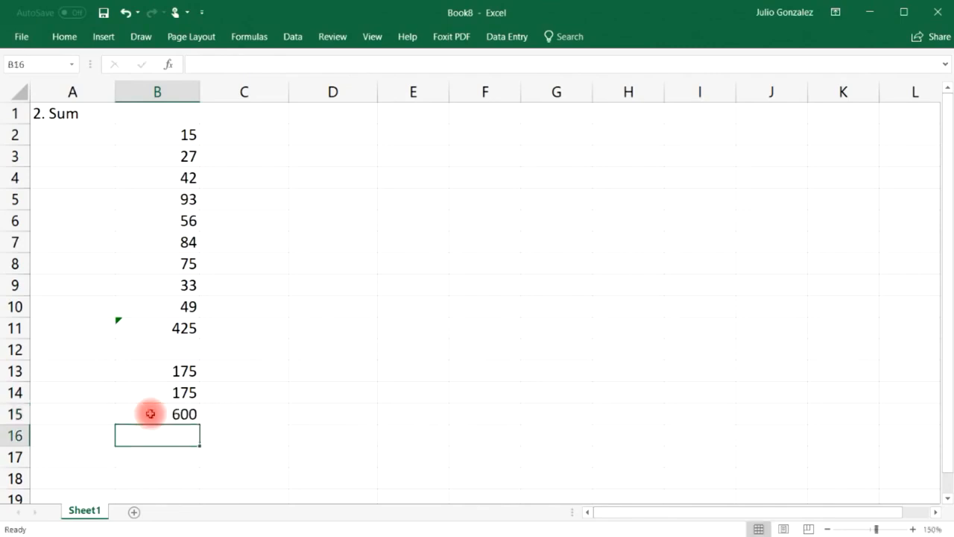
type("=100+200+300")
key("Return")
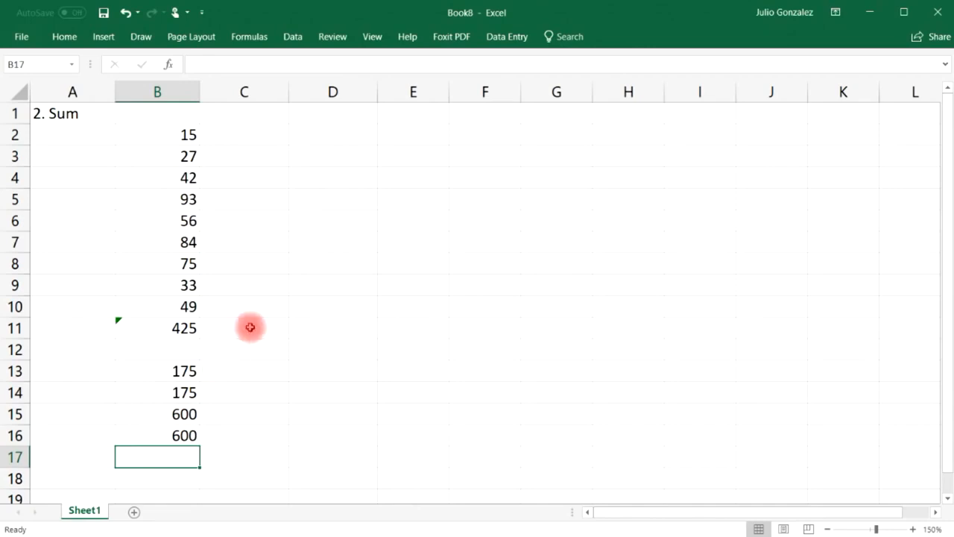
Clear the Sum example in A1:B16 and title A1 '3. SumIf' above the car table.
left_click_drag(64, 112, 192, 435)
key("Delete")
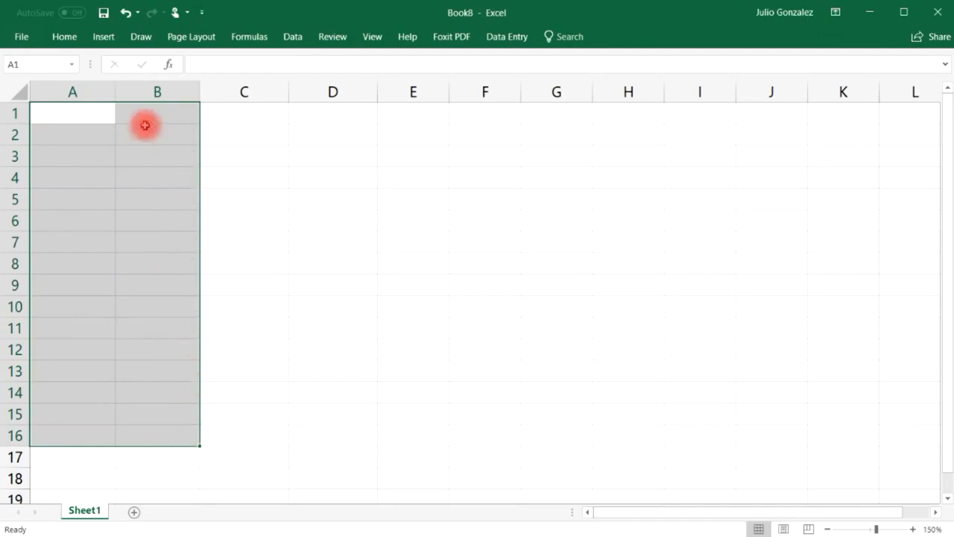
left_click(66, 108)
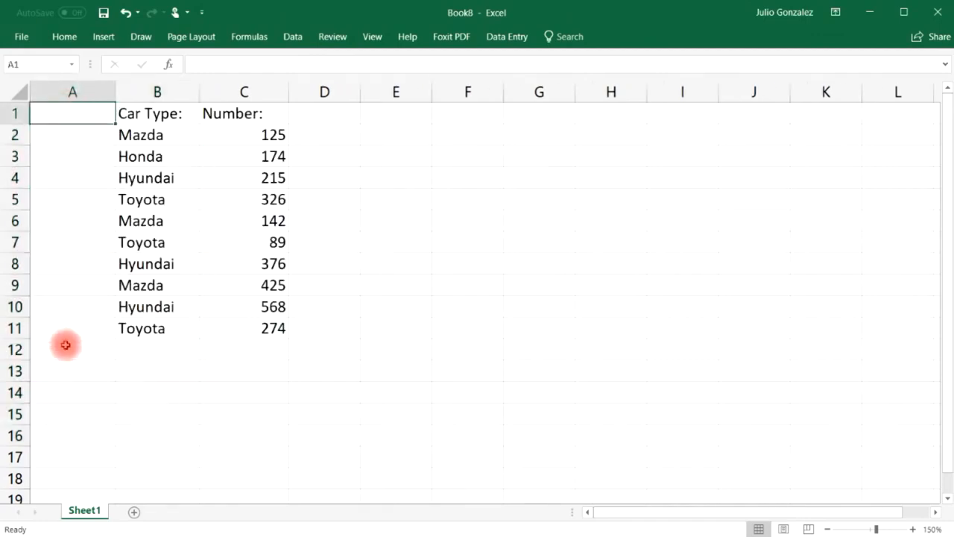
double_click(47, 117)
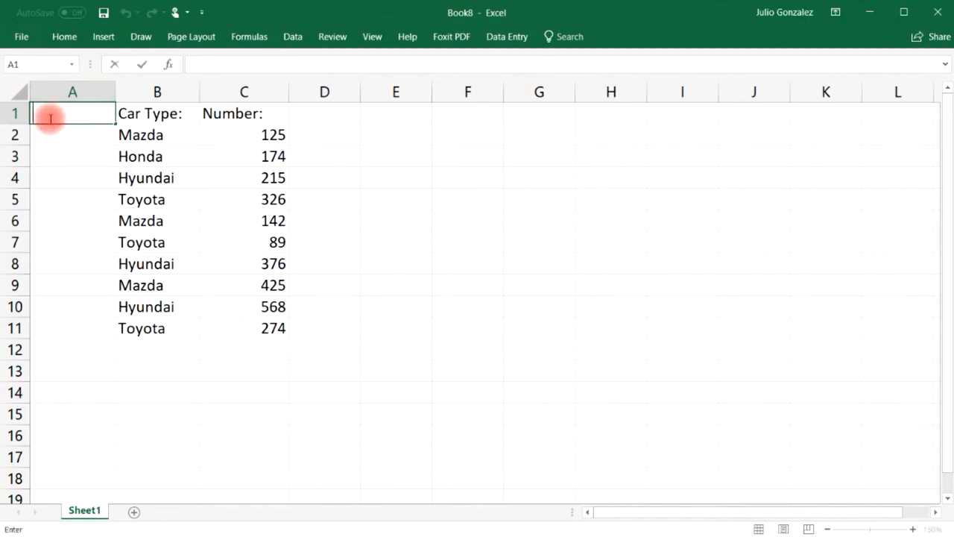
type("3. Sum")
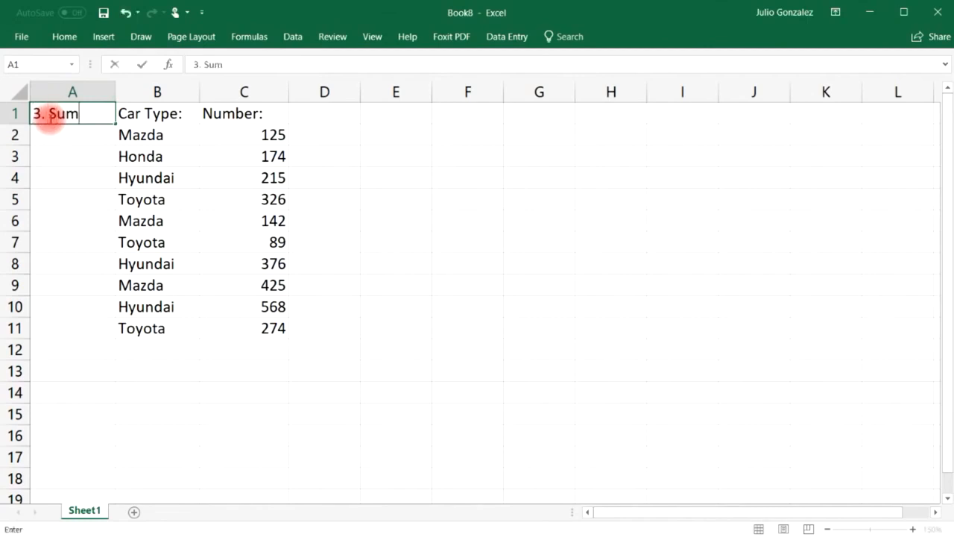
type("If")
key("Return")
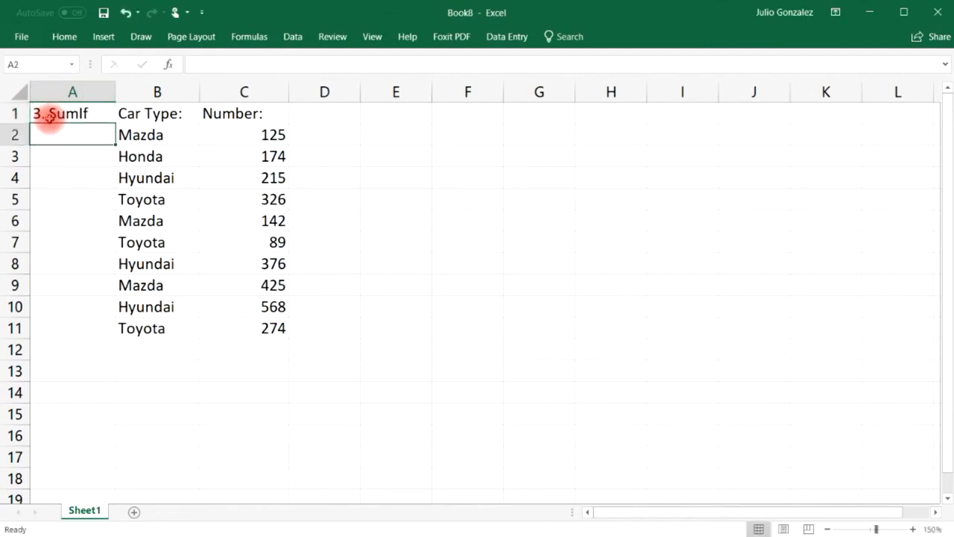
Sum C2:C11 in C12 to confirm the 2714 total, then delete it.
left_click(252, 348)
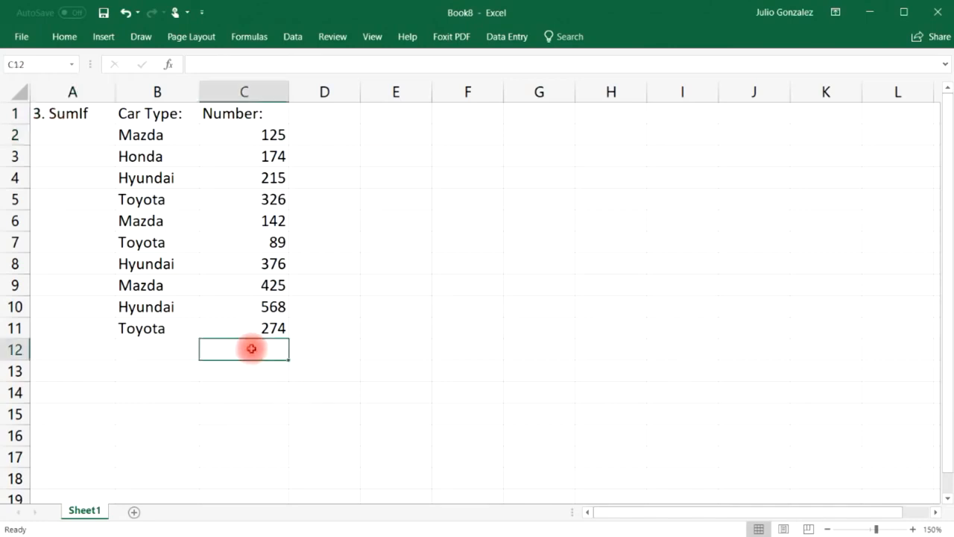
type("=sum(")
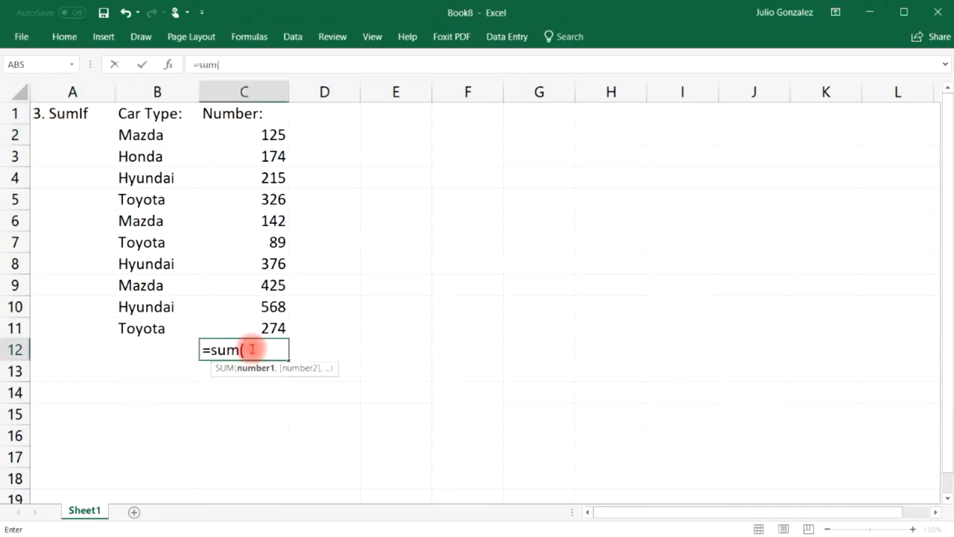
left_click_drag(256, 133, 257, 327)
type(")")
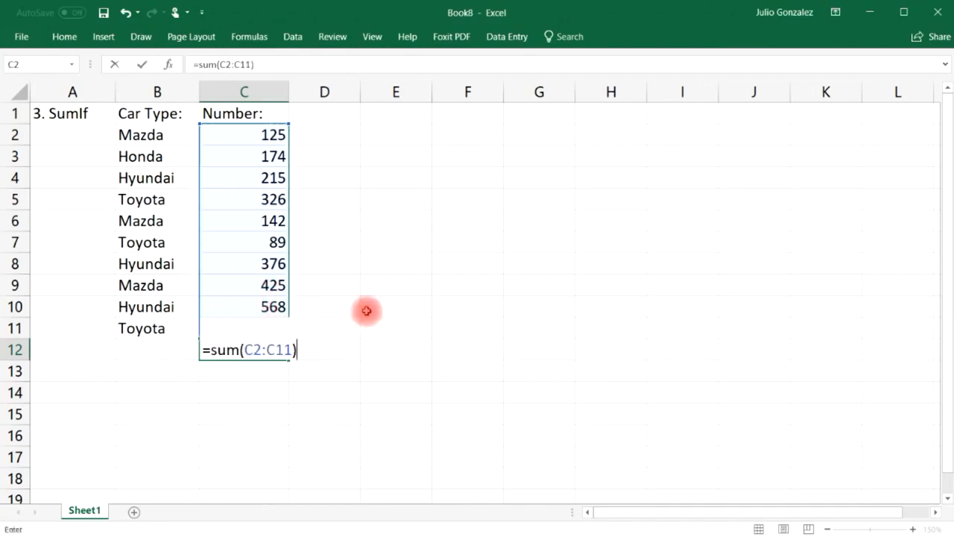
key("Return")
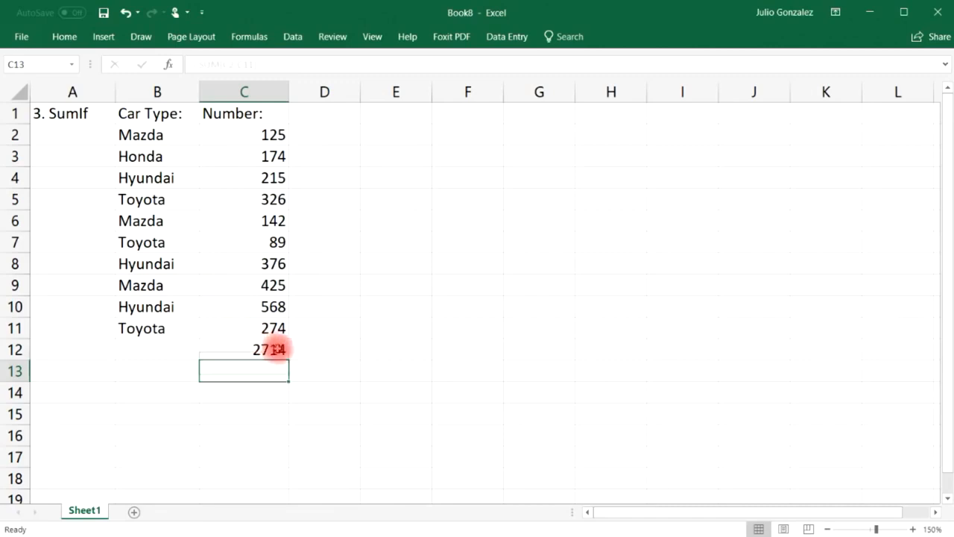
left_click(276, 347)
key("Delete")
left_click(250, 367)
Label C13 'SumIf:' and fill the result cell C14 yellow.
type("SumIf:")
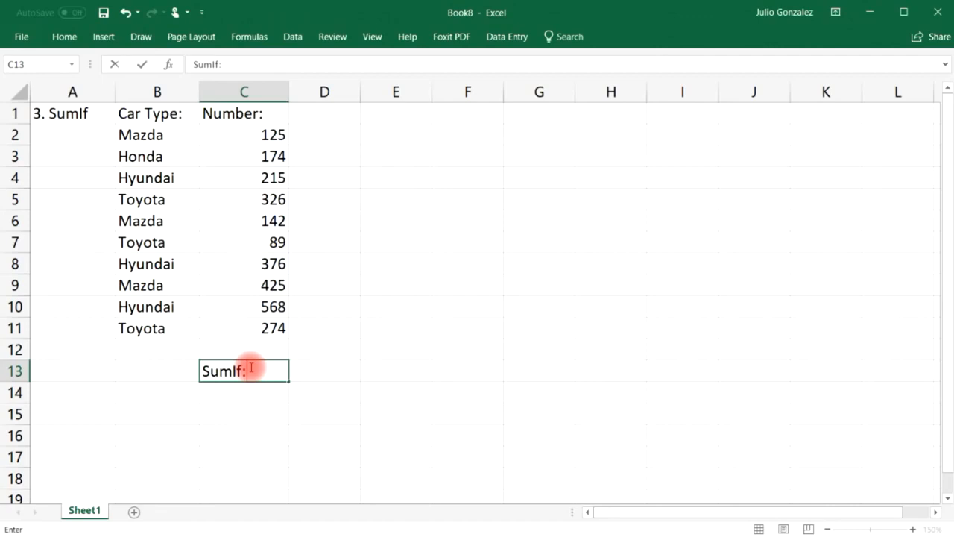
key("Return")
key("Up")
key("Left")
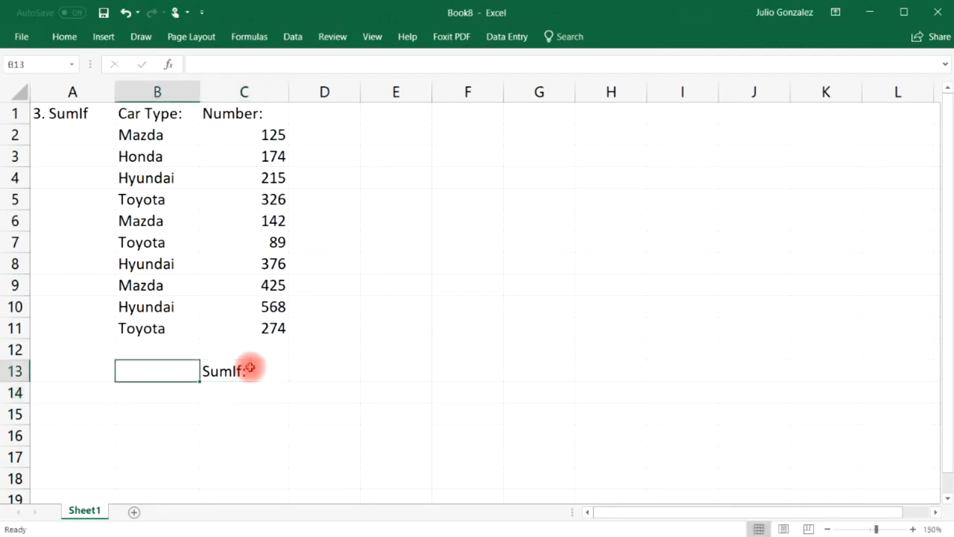
key("Down")
key("Right")
left_click(65, 38)
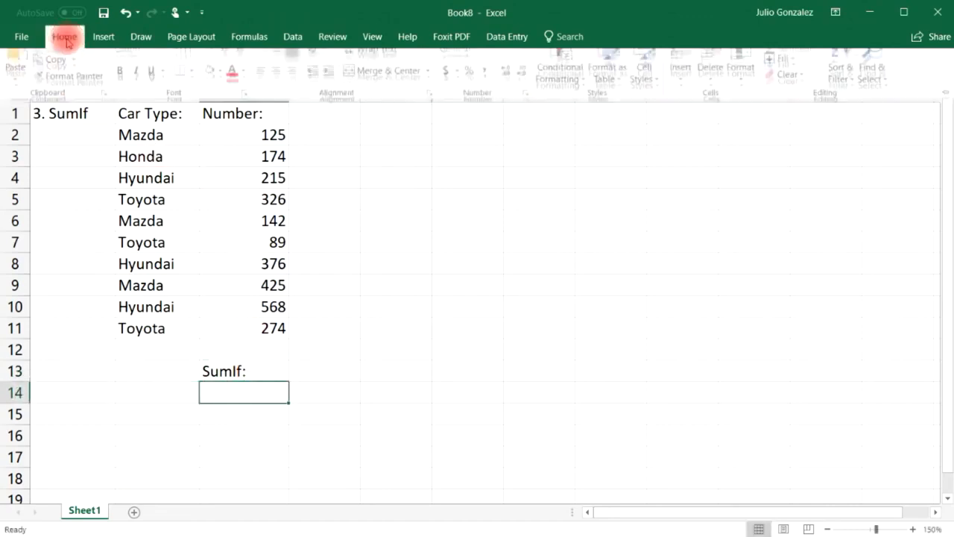
left_click(221, 87)
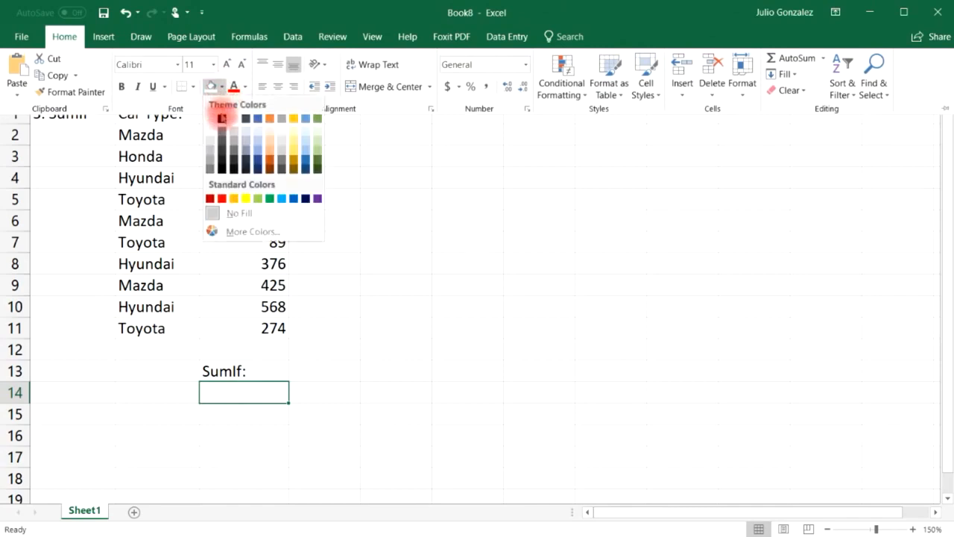
left_click(248, 199)
Add the label 'Mazda:' in B13.
left_click(147, 370)
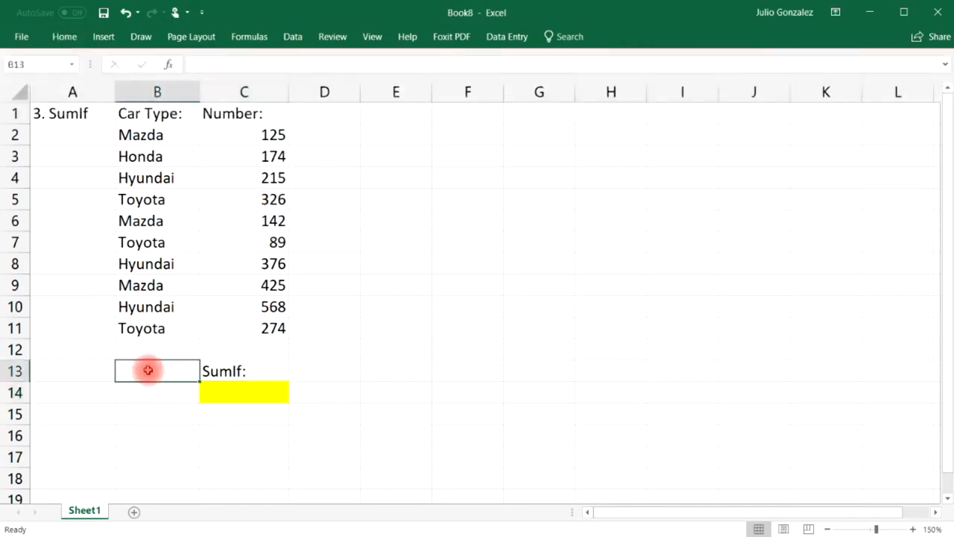
type("Mazda")
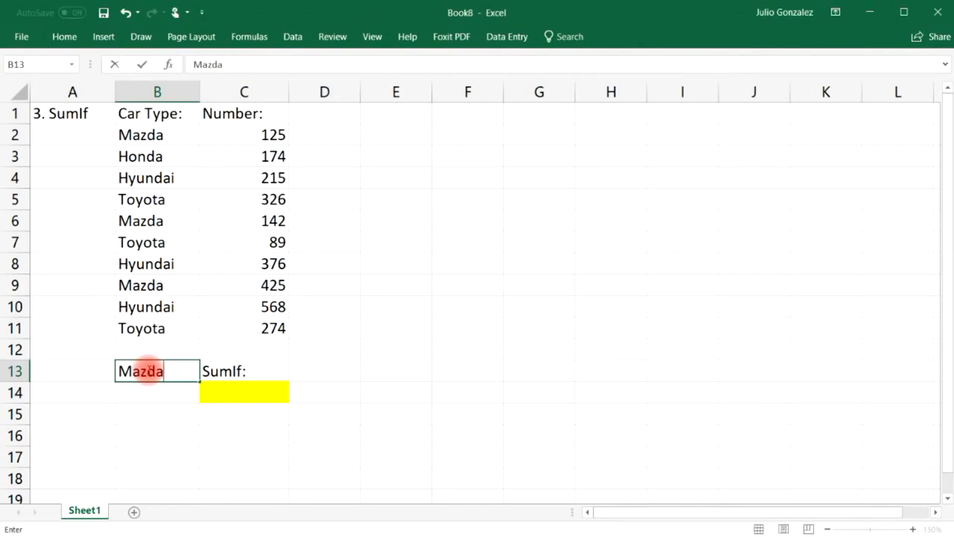
type(":")
key("Return")
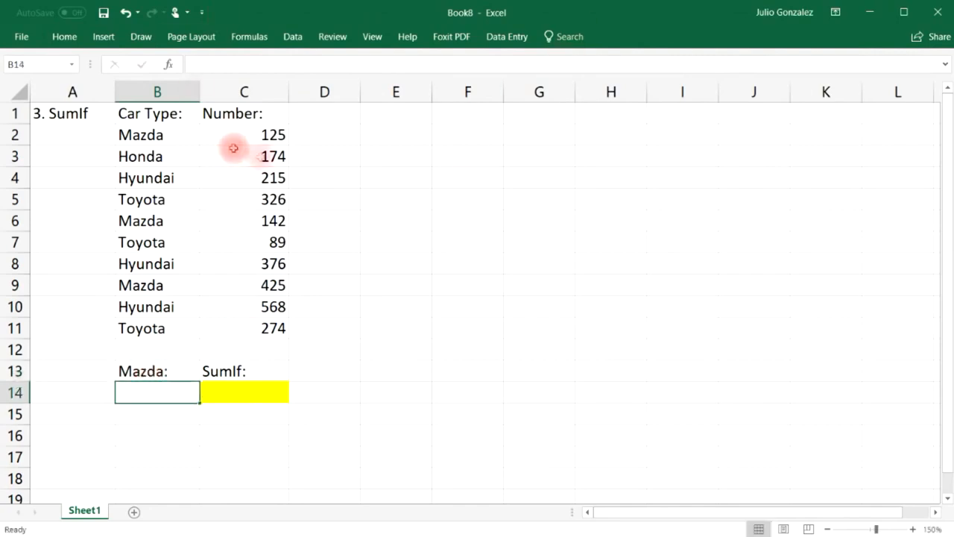
left_click_drag(256, 134, 261, 330)
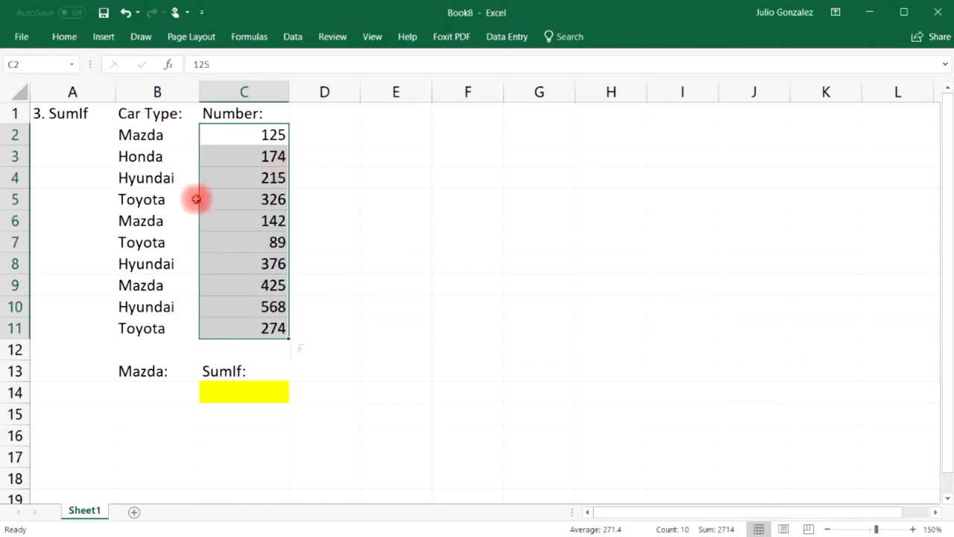
Enter =SUMIF(B2:B11,B14,C2:C11) in the yellow cell C14.
left_click(166, 346)
double_click(222, 392)
type("=sum")
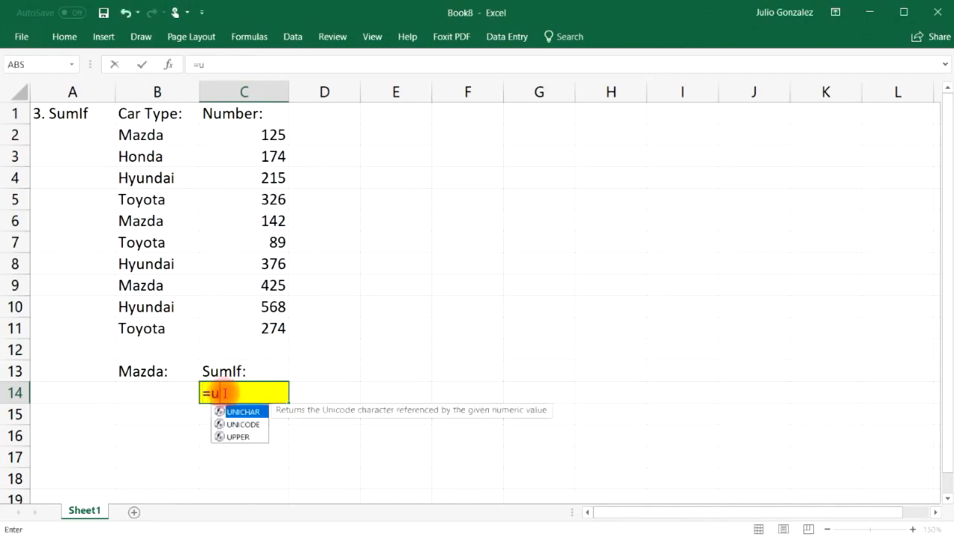
type("if(")
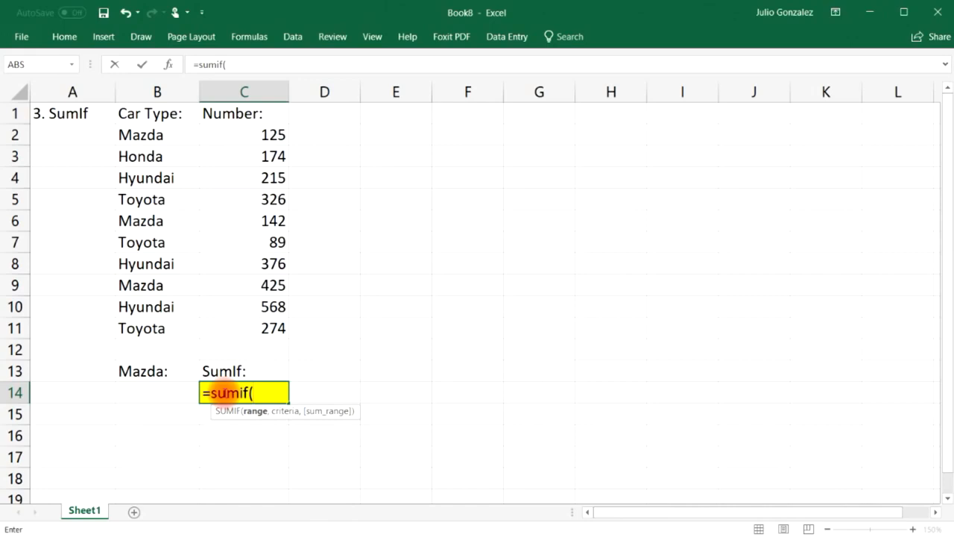
left_click_drag(136, 134, 132, 325)
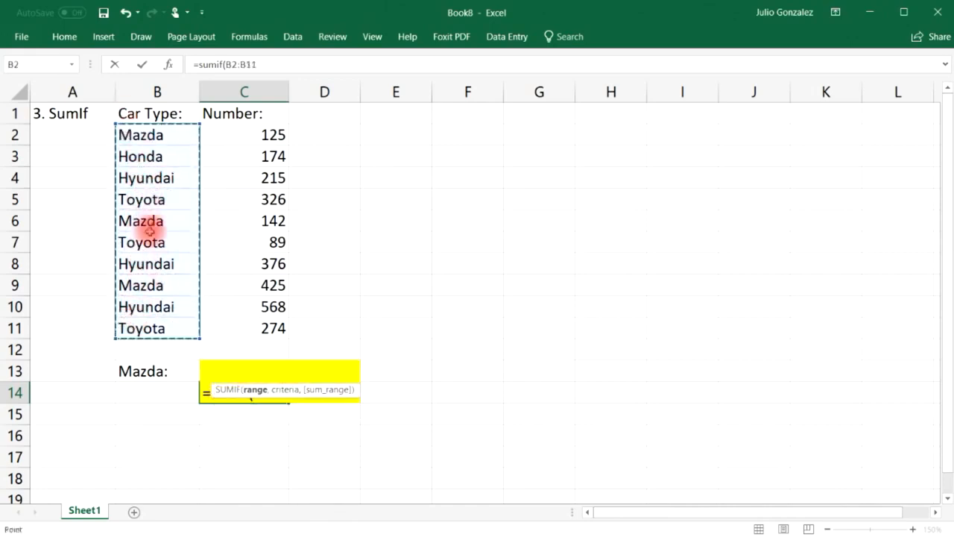
type(",")
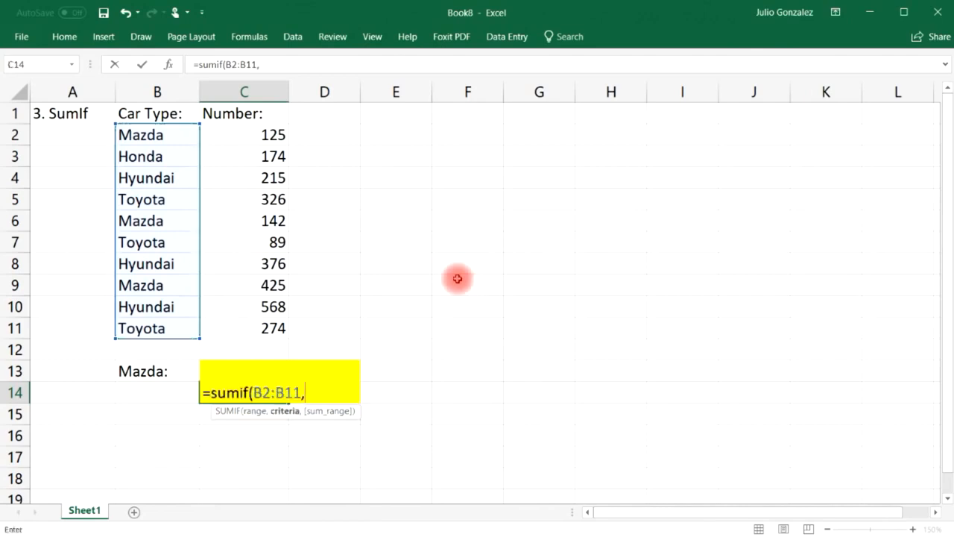
left_click(157, 393)
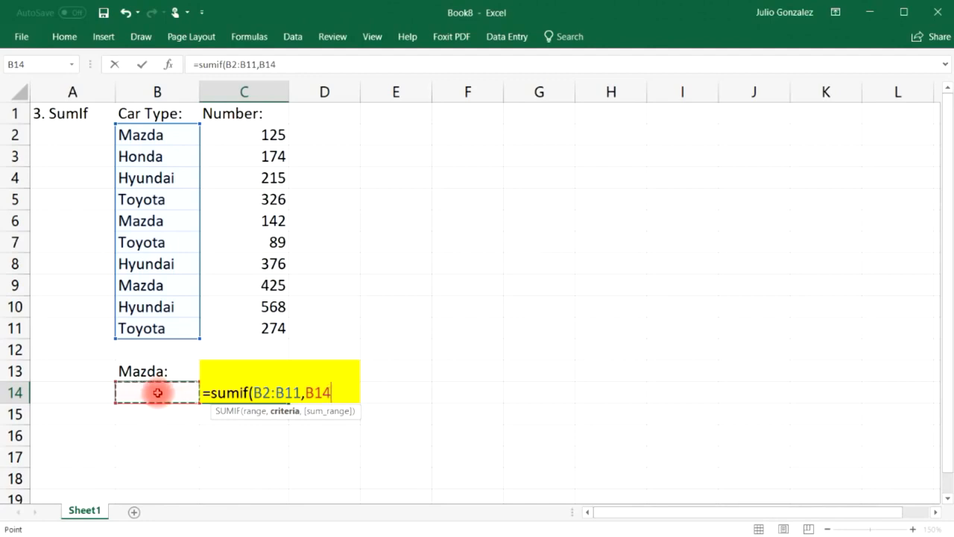
type(",")
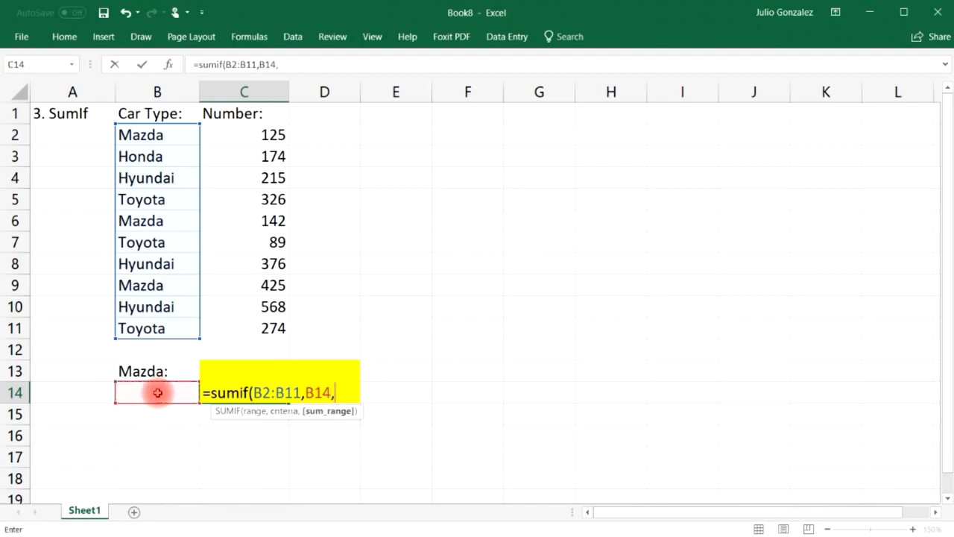
left_click_drag(277, 134, 257, 328)
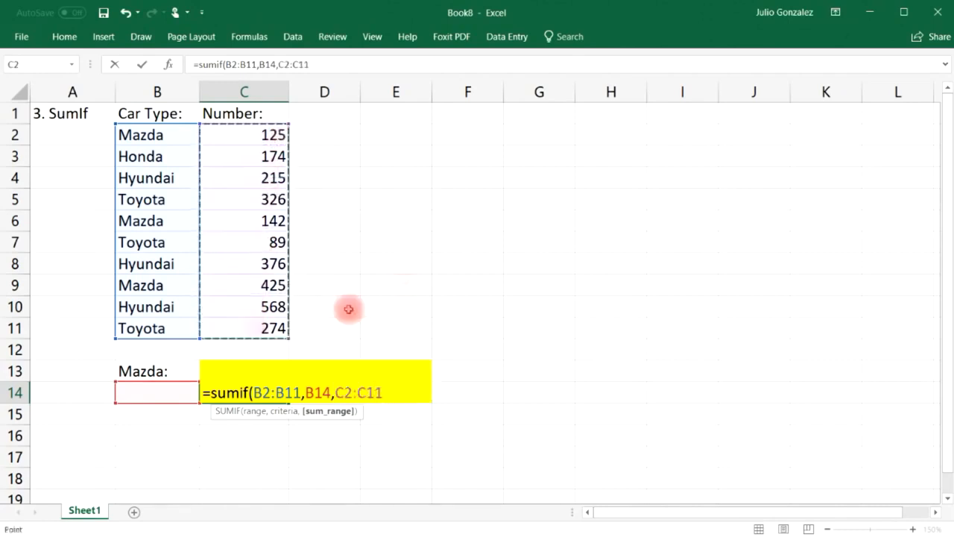
type(")")
key("Return")
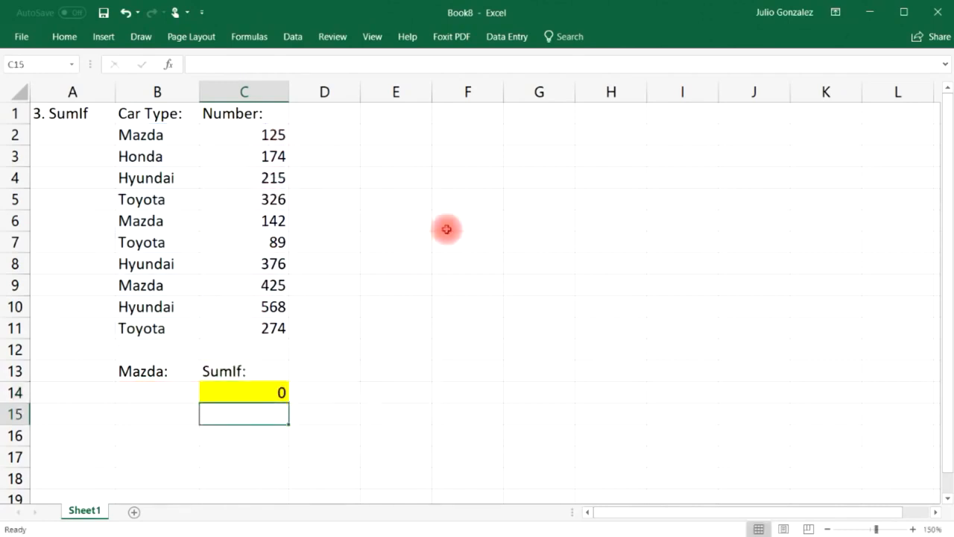
Relabel B13 'Car Type:' and enter Mazda in B14, so C14 shows 692.
left_click(169, 368)
type("Car")
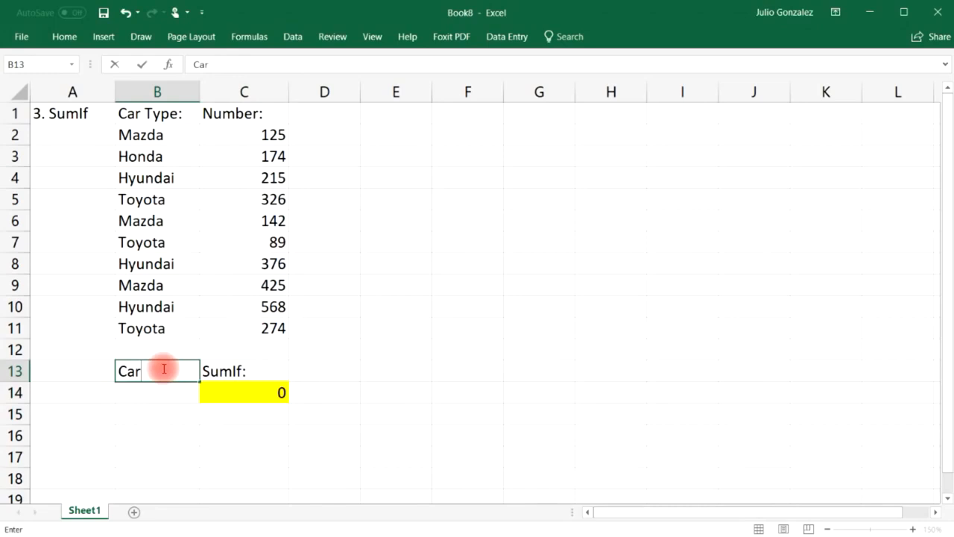
type(" Type:")
key("Return")
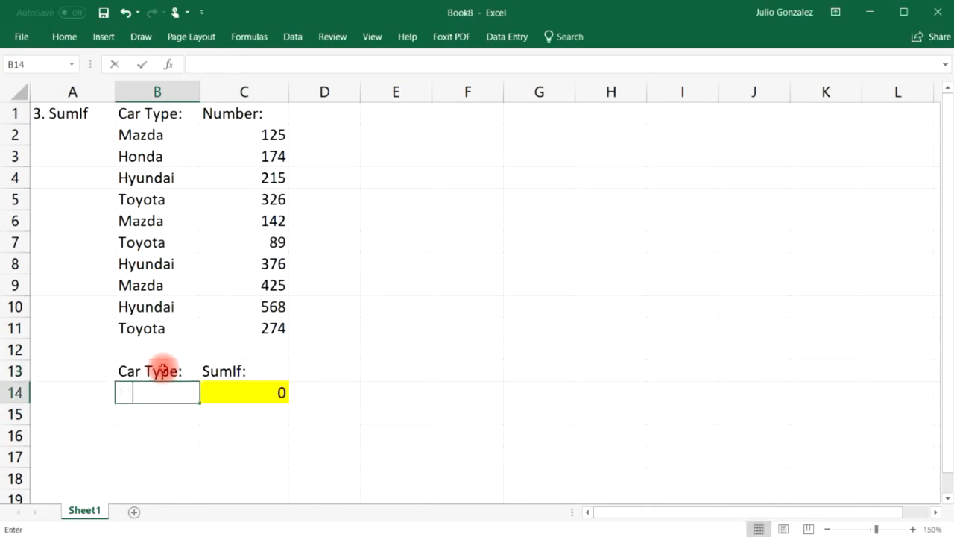
type("Mazda")
key("Tab")
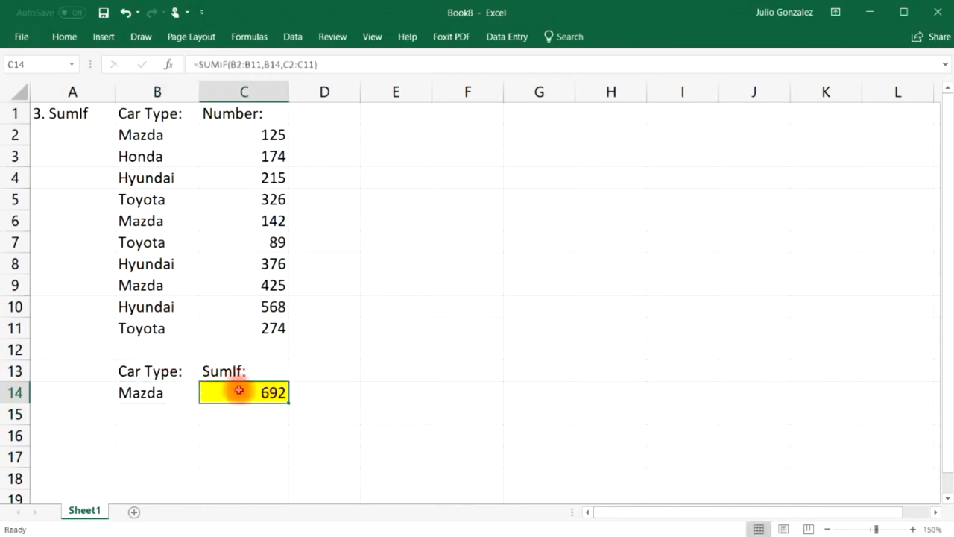
left_click(277, 135)
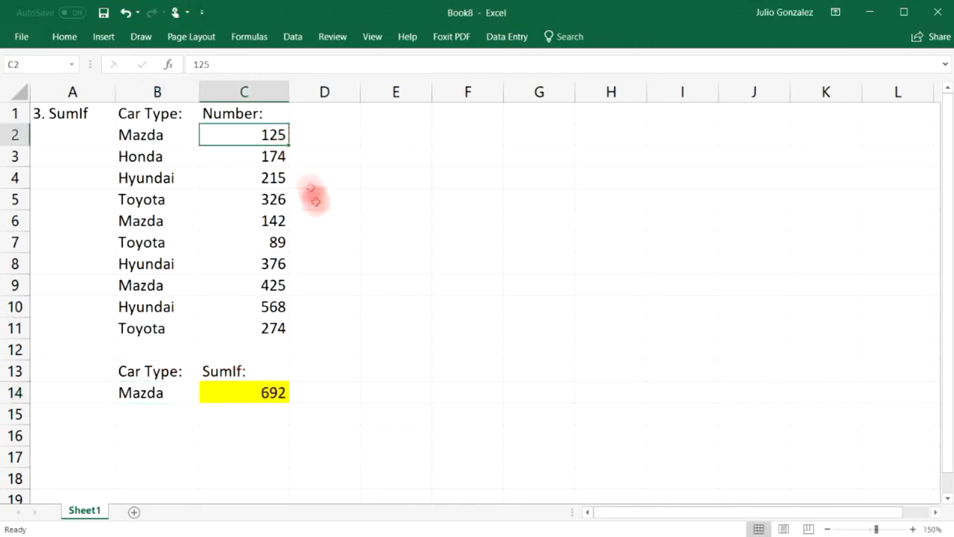
left_click(272, 221, "ctrl")
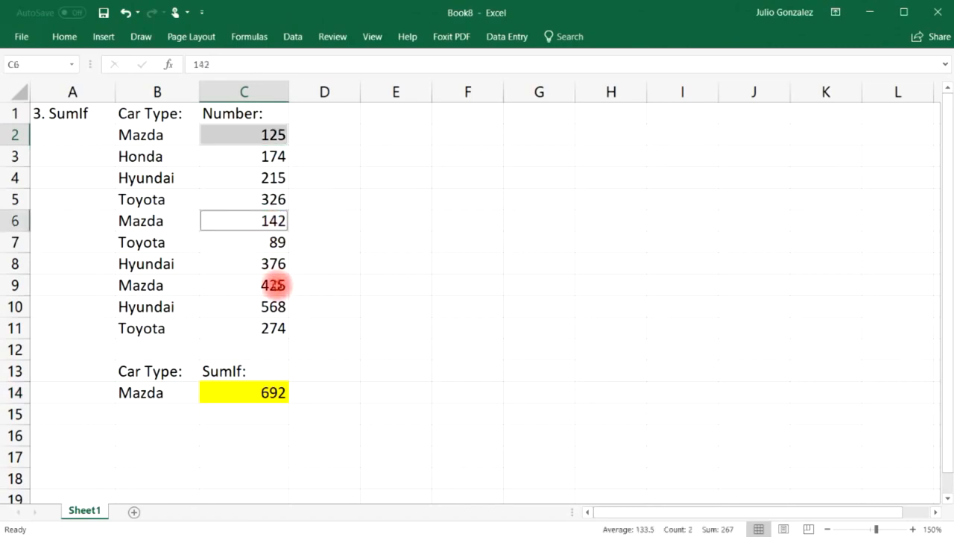
left_click(273, 284, "ctrl")
left_click(262, 439)
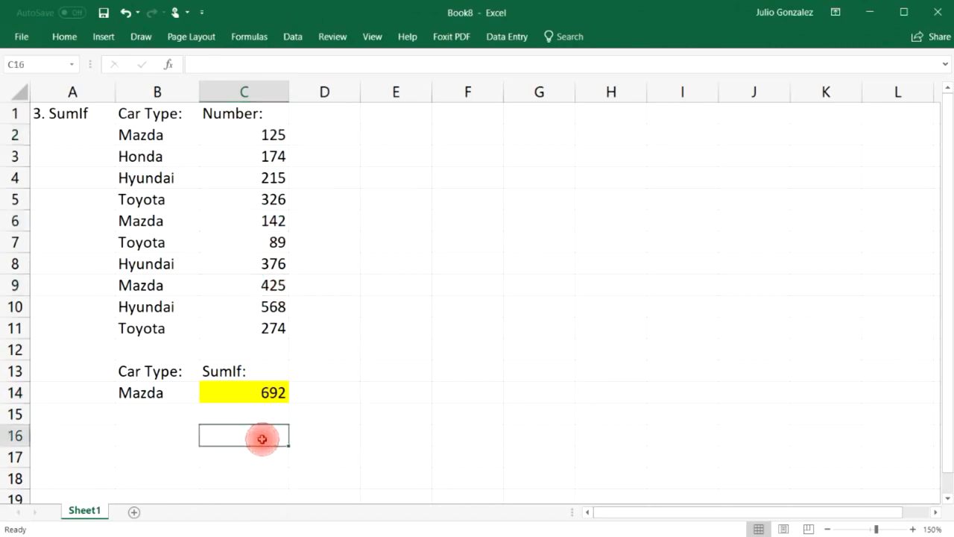
type("=")
type("(")
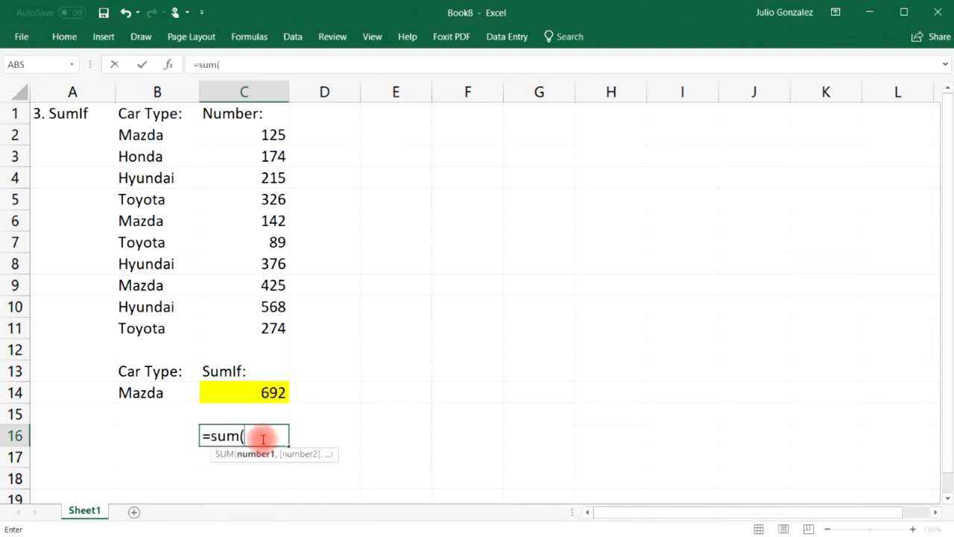
type("125,")
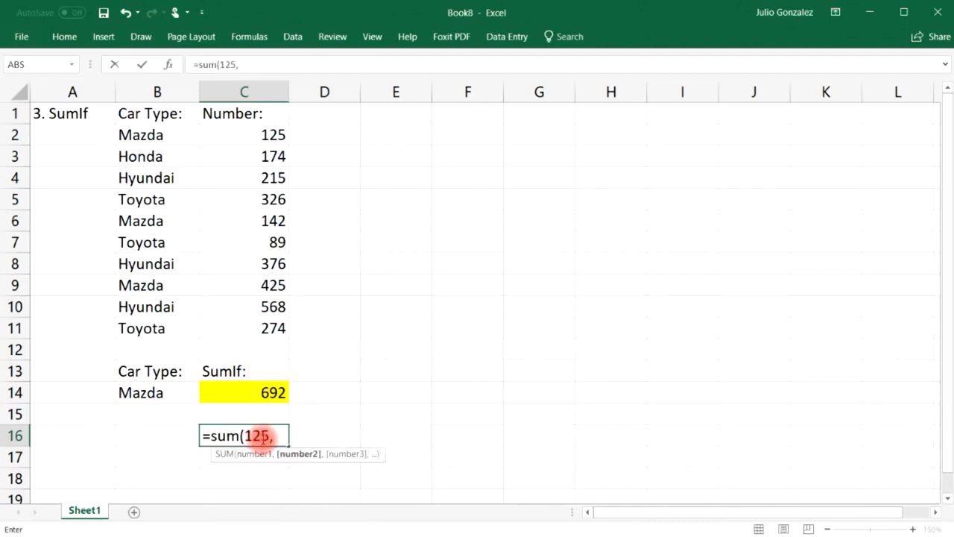
type("142,")
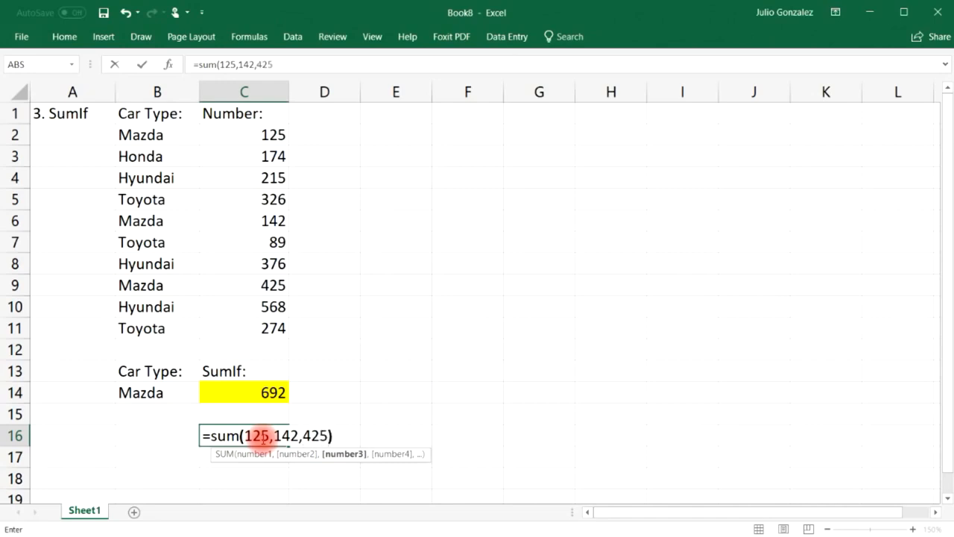
type("425")
key("Return")
left_click(263, 436)
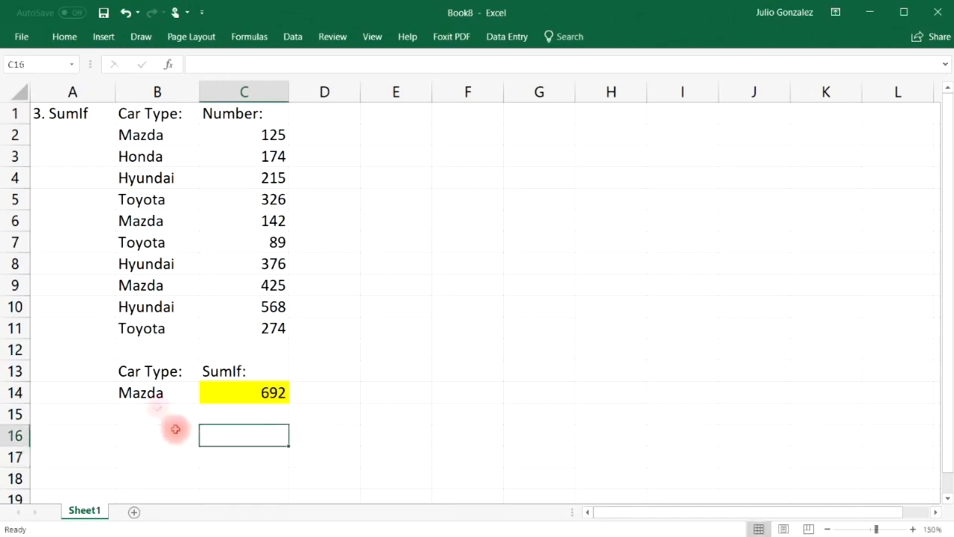
left_click(149, 392)
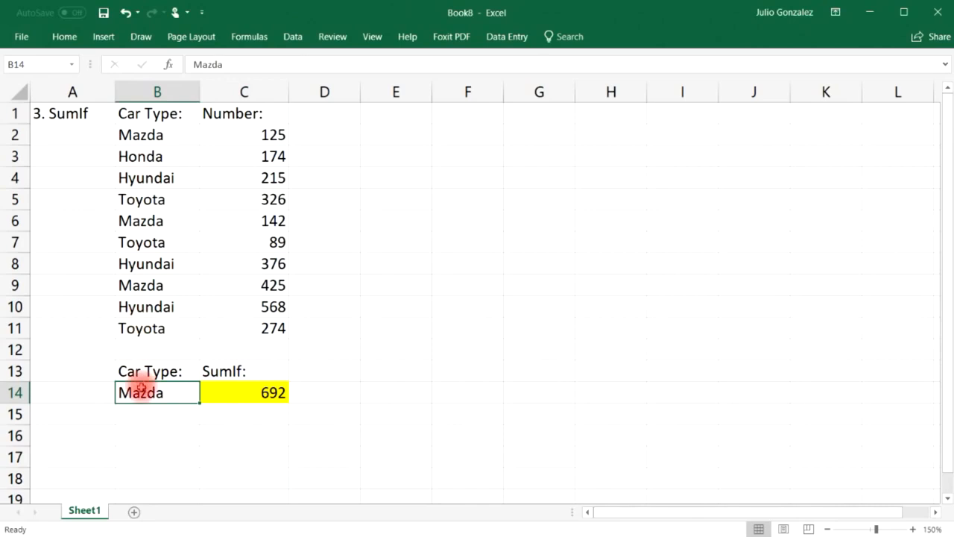
Set the car type in B14 to Honda and check Honda's number, 174.
type("Ho")
key("Return")
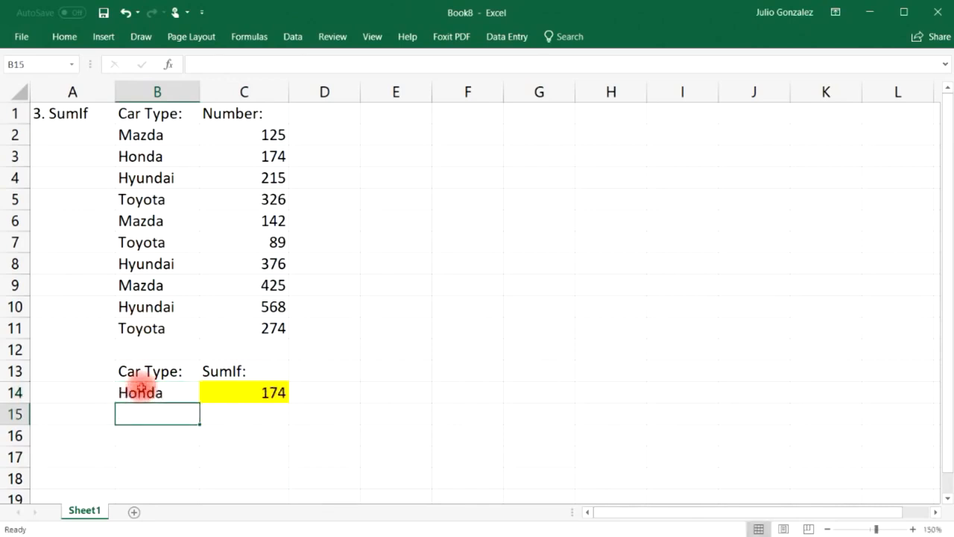
left_click(152, 155)
left_click(274, 157)
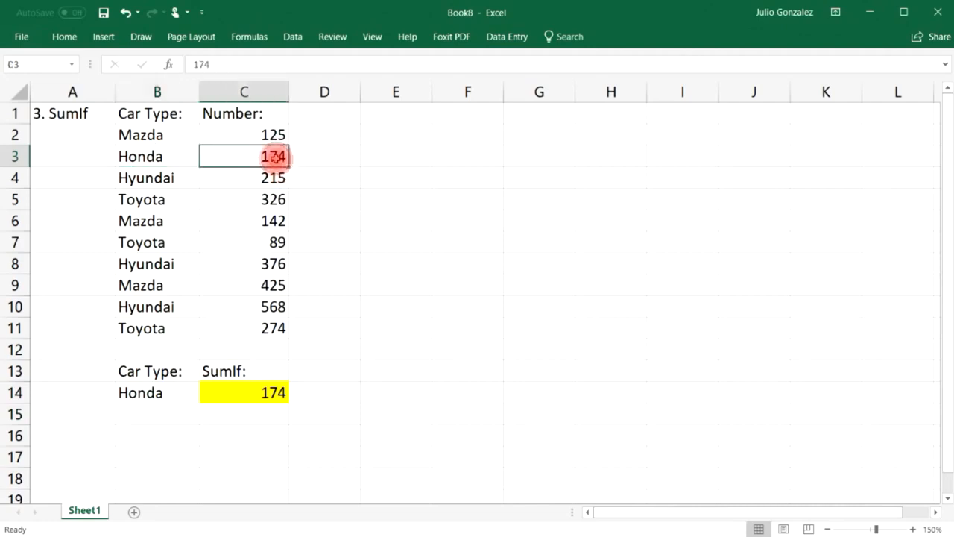
left_click(163, 393)
Switch B14 to Toyota and highlight the three Toyota rows.
type("Toyota")
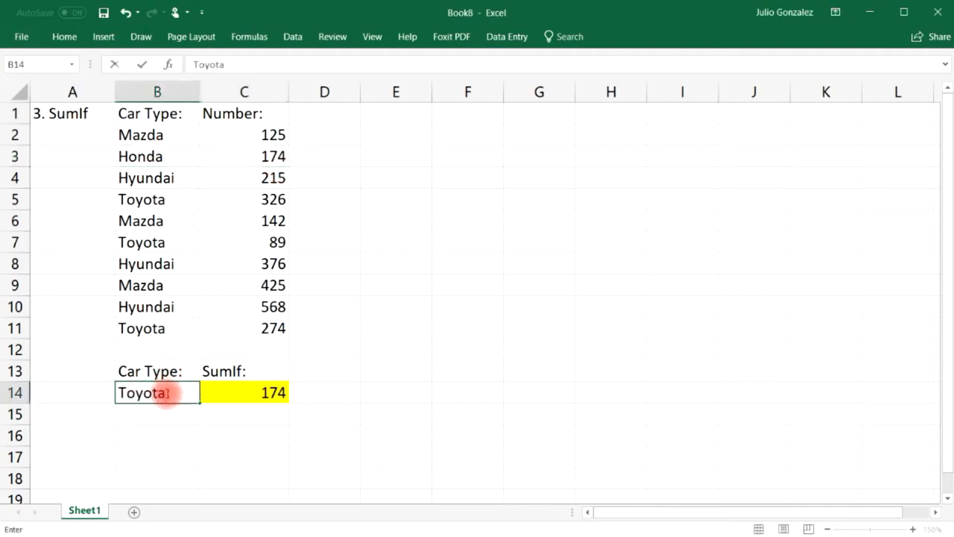
key("Return")
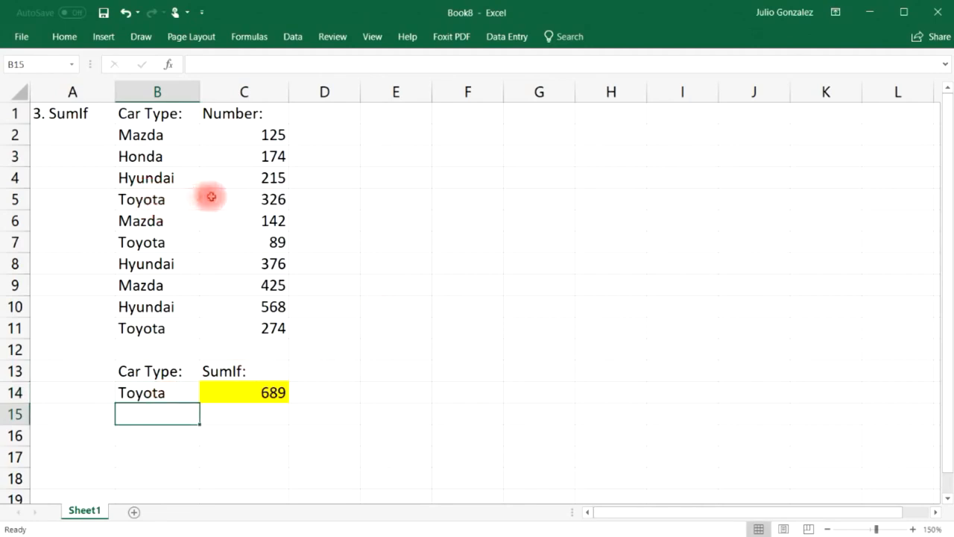
left_click_drag(164, 202, 243, 198)
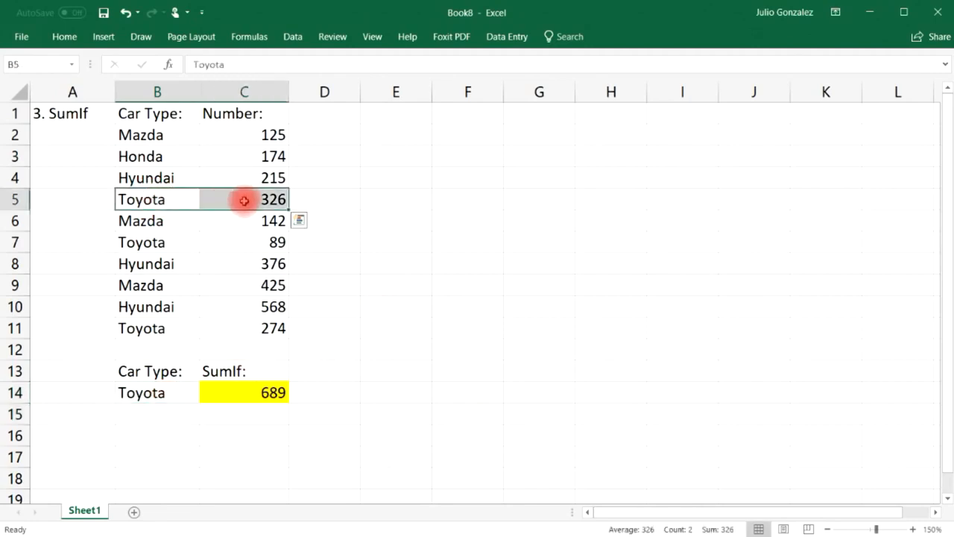
left_click_drag(136, 246, 223, 249)
left_click_drag(153, 329, 228, 330)
left_click(261, 433)
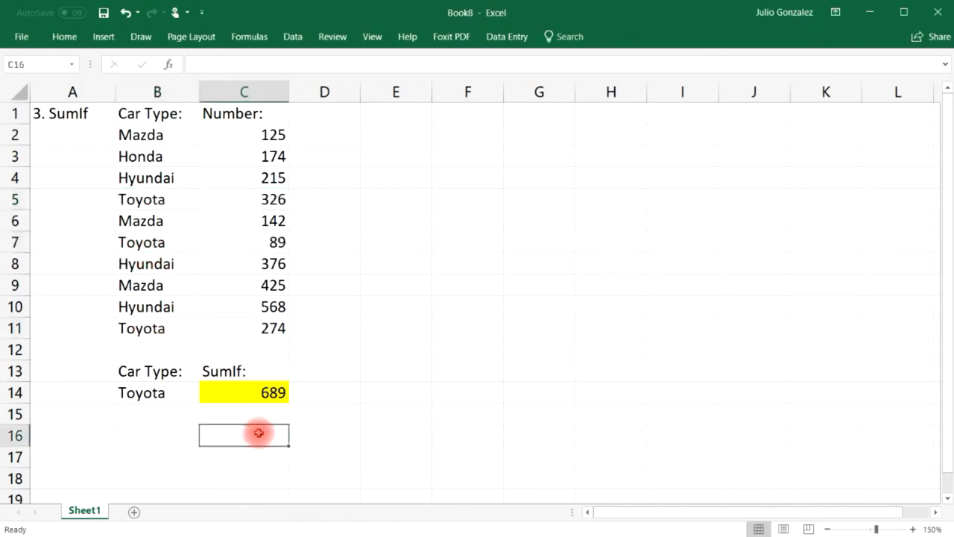
Check Toyota's 689 total by entering =326+89+274 in C16.
type("=326+8")
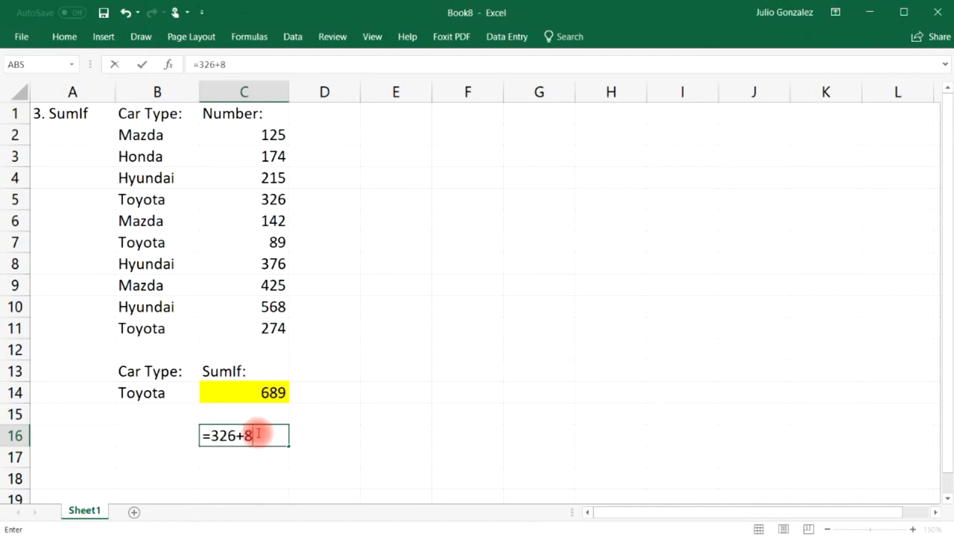
type("9+27")
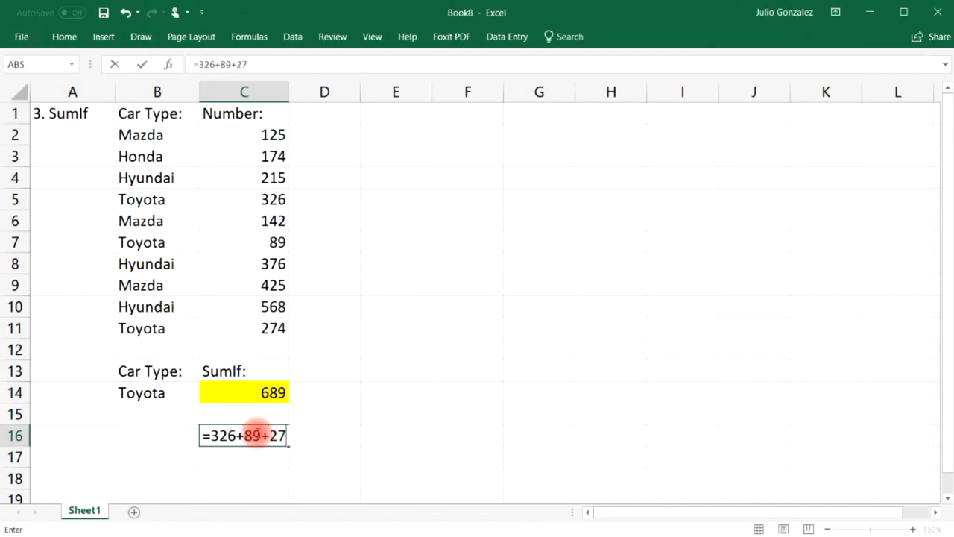
type("4")
key("Return")
left_click(256, 432)
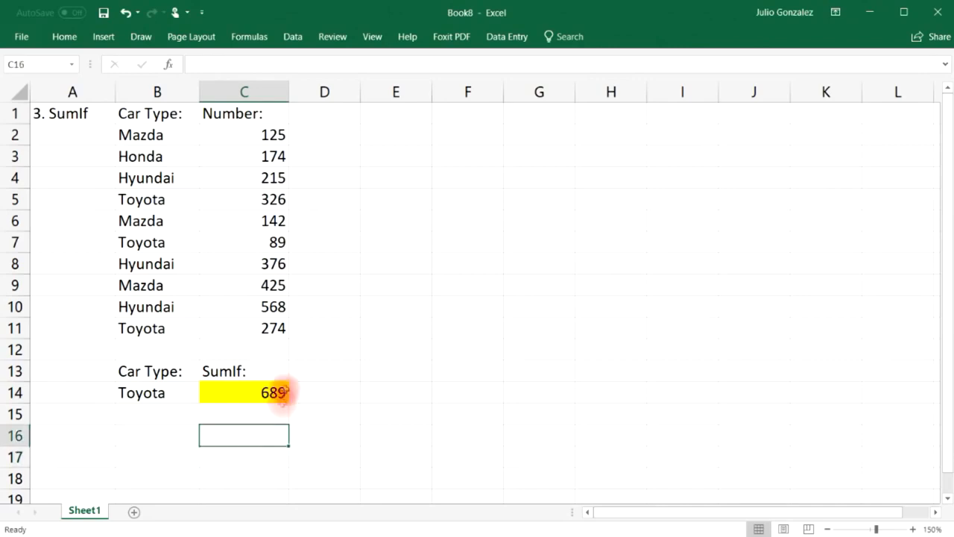
left_click_drag(169, 135, 142, 328)
left_click(141, 328)
left_click_drag(256, 132, 276, 351)
left_click(242, 414)
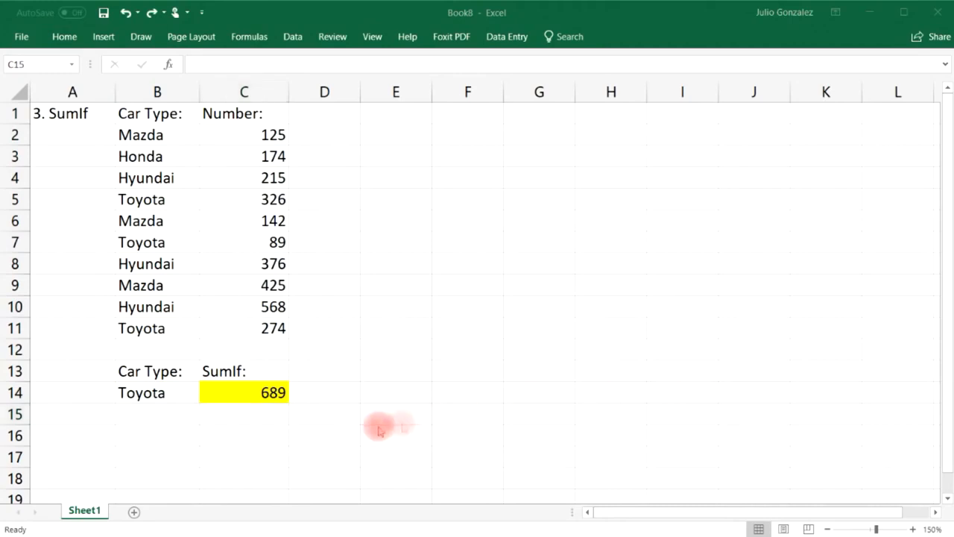
Retitle the A1 heading from '3. SumIf' to '4. Count'.
left_click(86, 115)
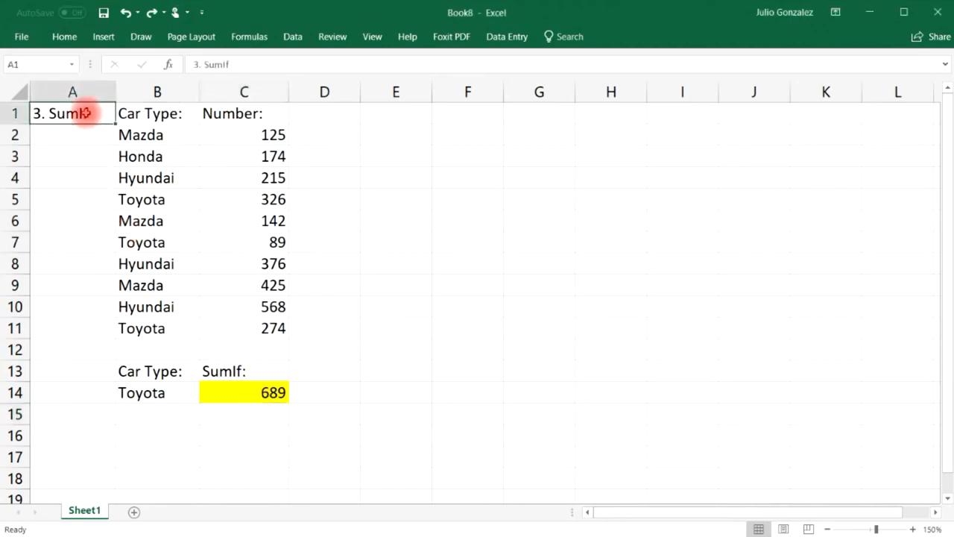
type("4. Cou")
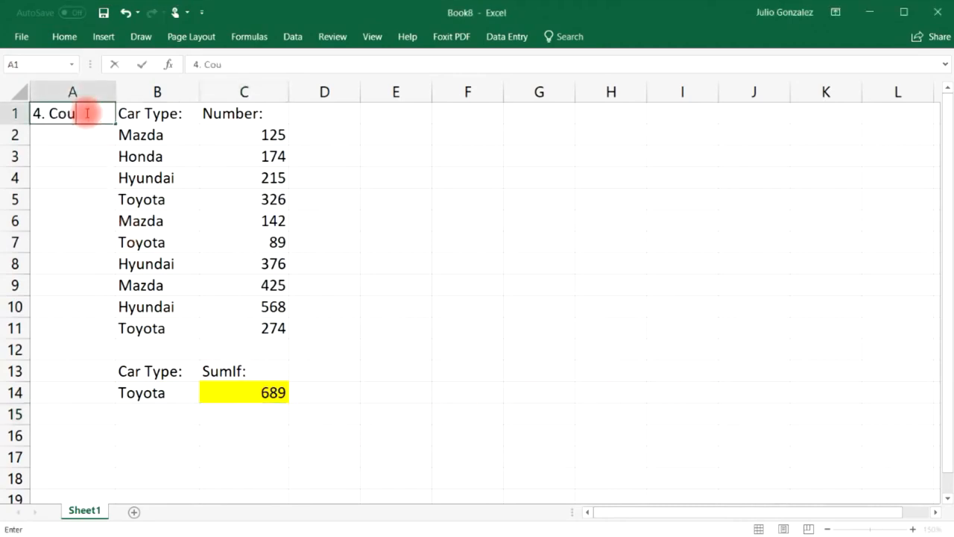
type("nt")
key("Return")
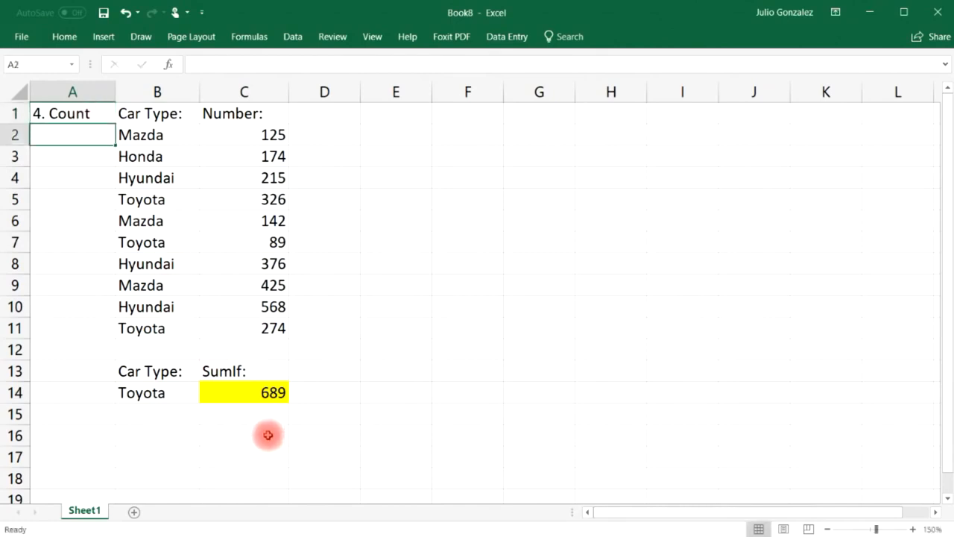
Label C16 'Count:' and enter =COUNT(C2:C11) in C17, returning 10.
left_click(267, 435)
type("Count:")
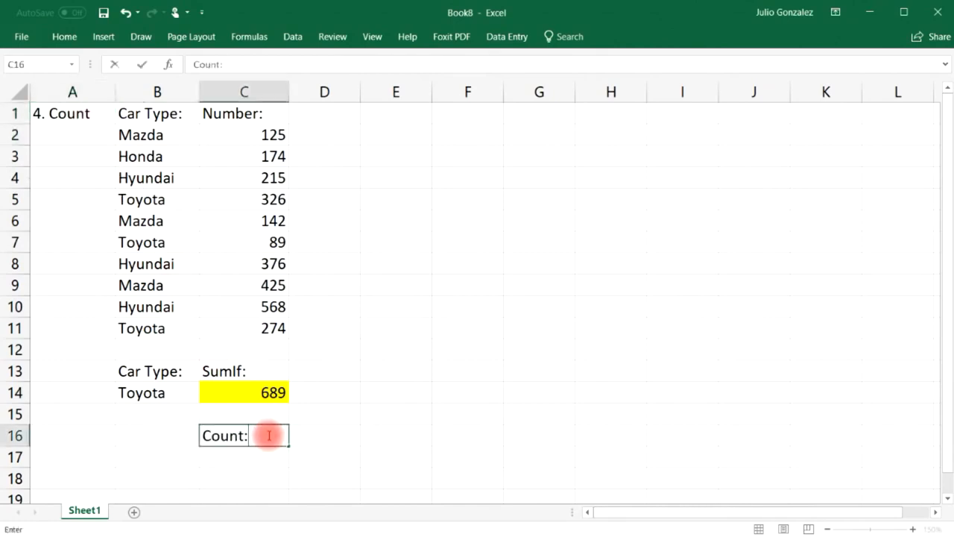
key("Return")
type("=count")
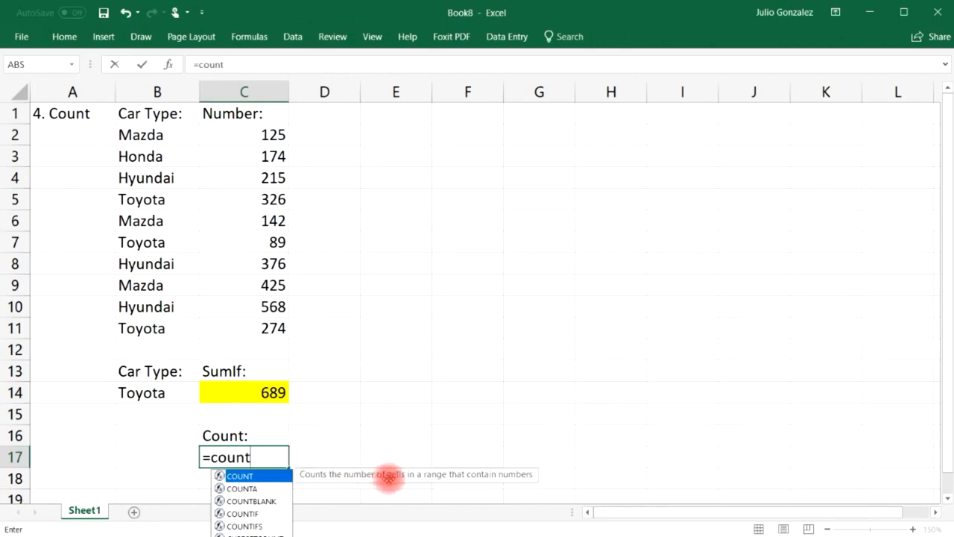
type("(")
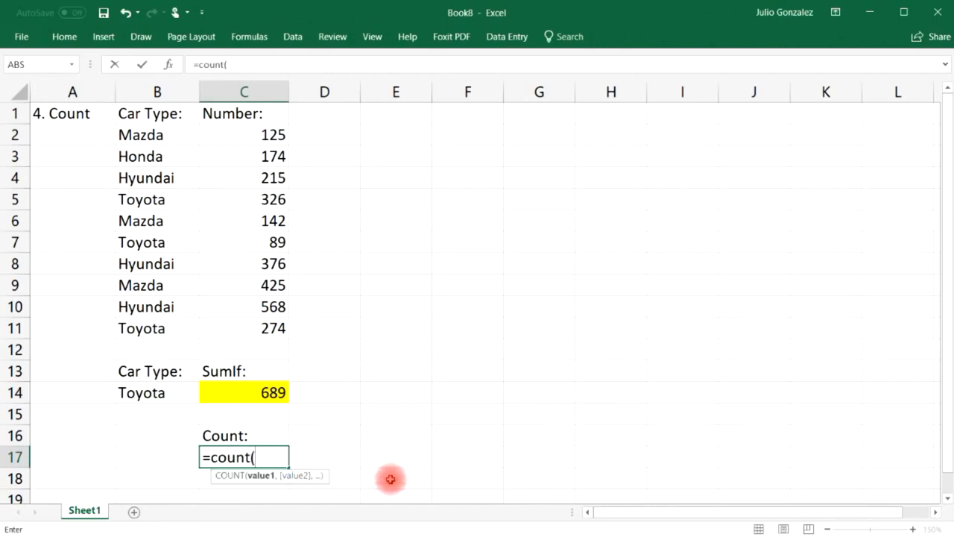
left_click_drag(272, 134, 275, 328)
type(")")
key("Return")
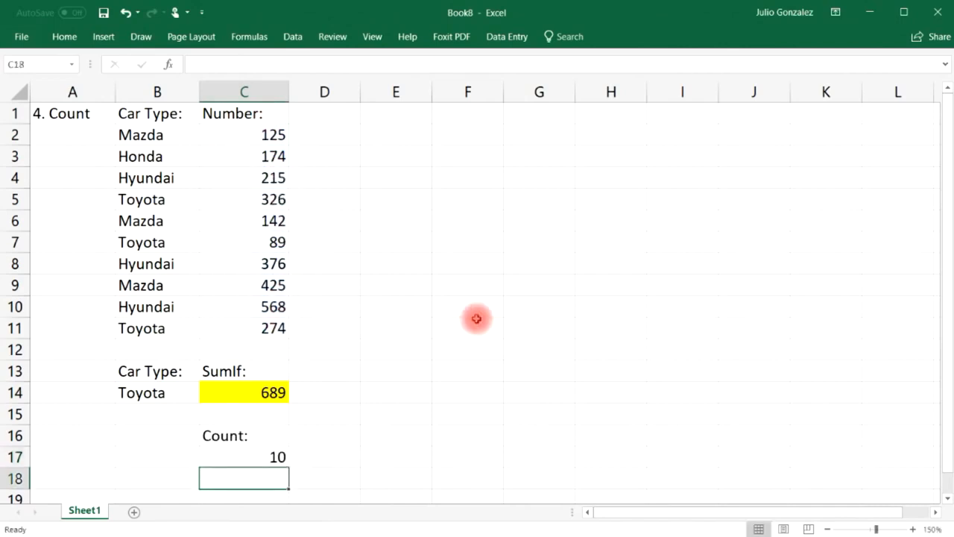
Select the ten Number cells C2:C11 one by one to confirm the count of 10.
left_click(281, 135)
left_click(271, 156, "ctrl")
left_click(270, 178, "ctrl")
left_click(270, 199, "ctrl")
left_click(270, 220, "ctrl")
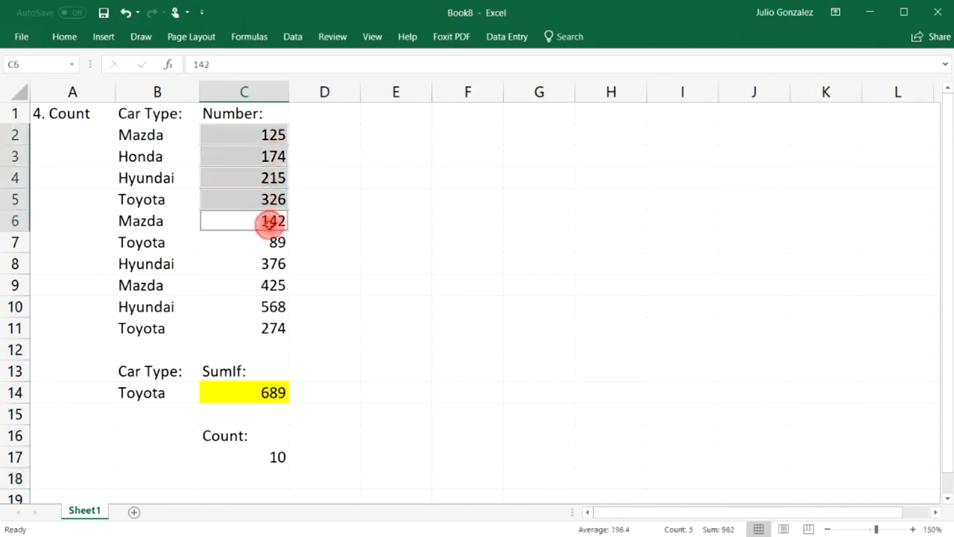
left_click(270, 242, "ctrl")
left_click(271, 264, "ctrl")
left_click(270, 284, "ctrl")
left_click(268, 328, "ctrl")
left_click(264, 309, "ctrl")
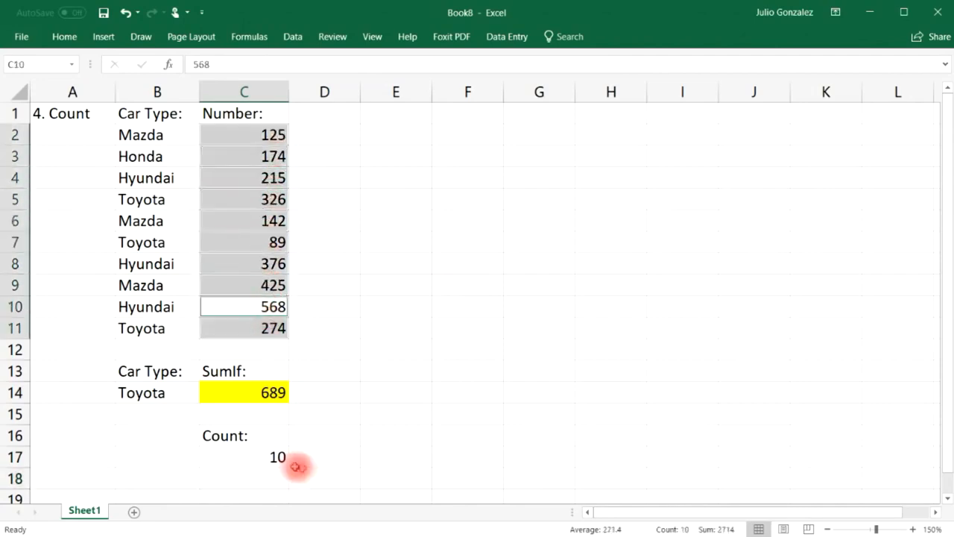
left_click(262, 459)
Rewrite C17 as =COUNT(B2:B11) to count the text car types.
type("=count(")
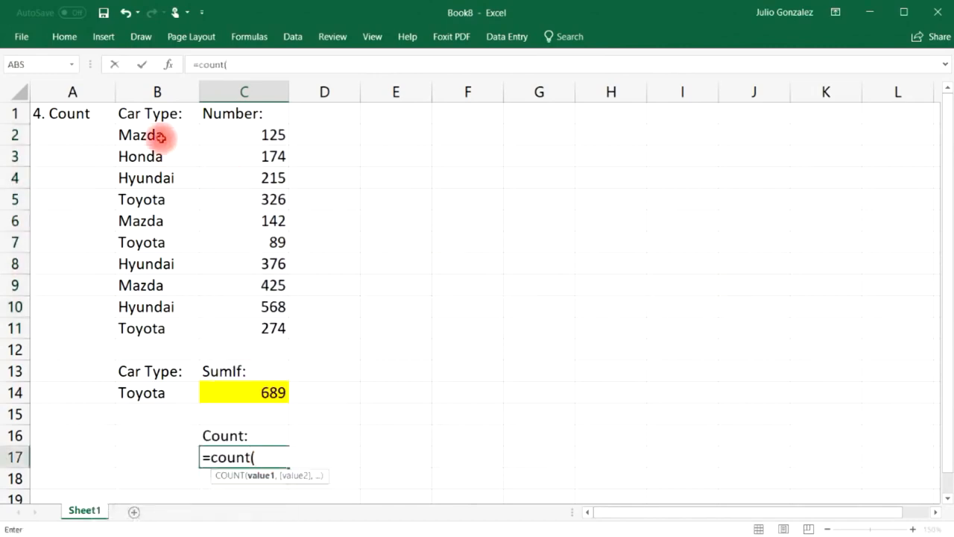
left_click_drag(160, 134, 153, 328)
type(")")
key("Return")
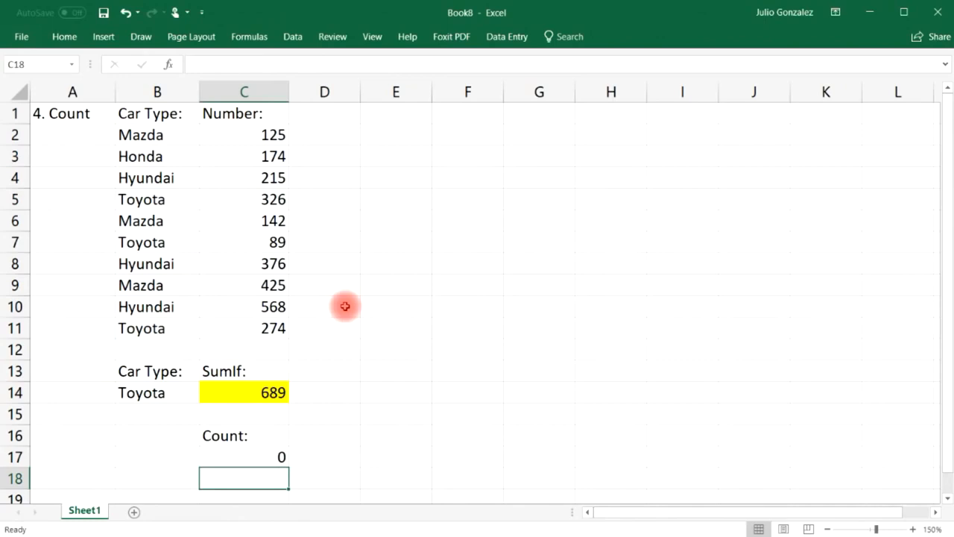
Delete the Count label in C16 and its result in C17.
left_click(321, 434)
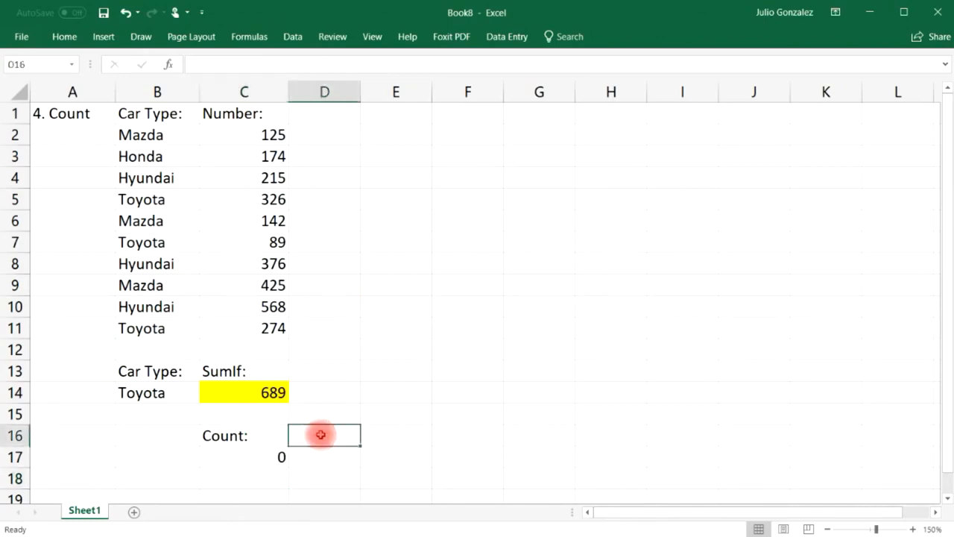
left_click(260, 434)
key("Delete")
left_click(257, 454)
key("Delete")
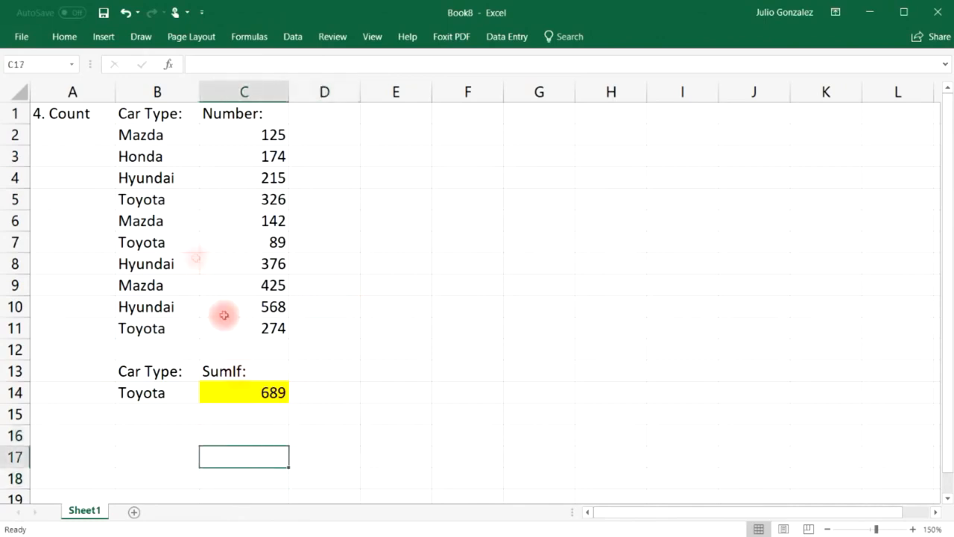
left_click(84, 113)
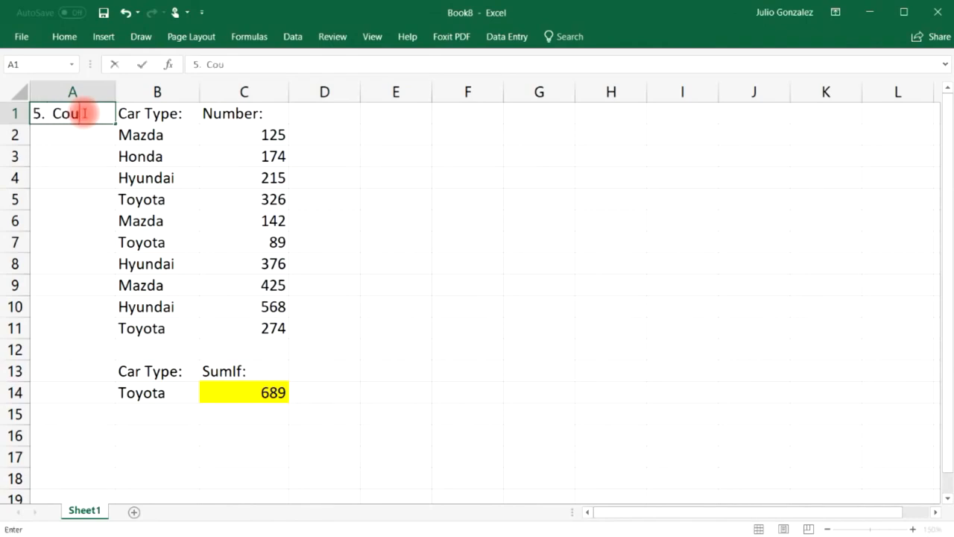
Rename the A1 heading to '5. Counta' and add a Counta label in C16.
type("5. Counta")
key("Return")
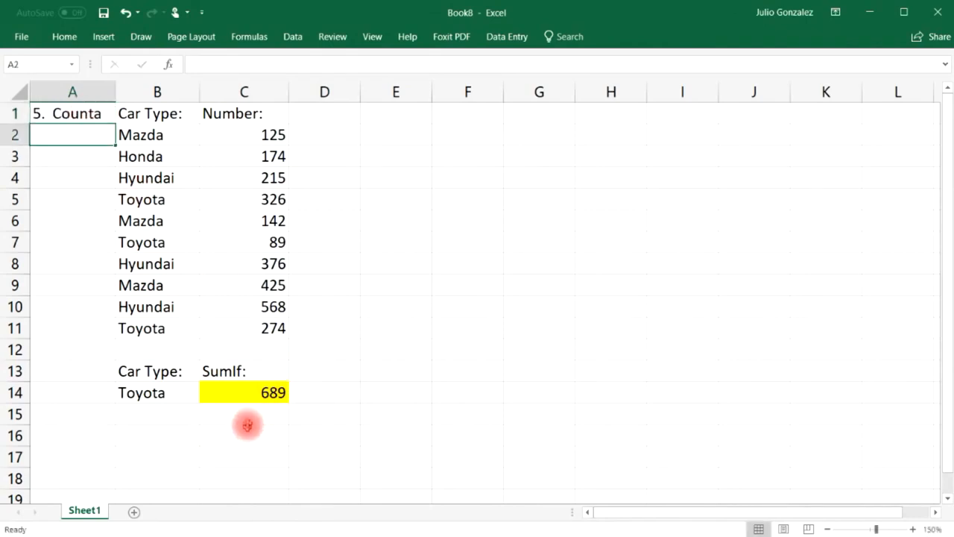
left_click(243, 434)
type("Counta")
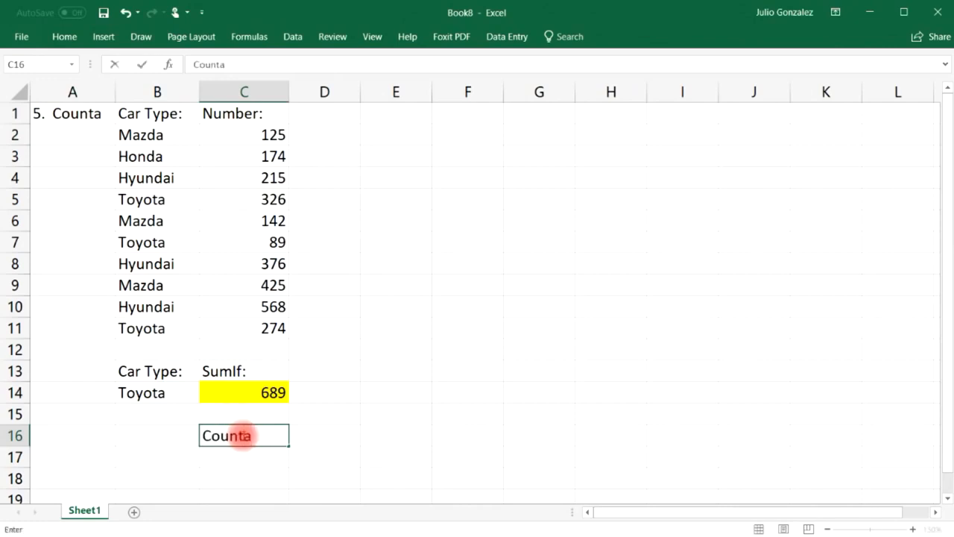
key("Return")
Enter =COUNTA(B2:B11) in C17 to count the ten car types.
type("=counta")
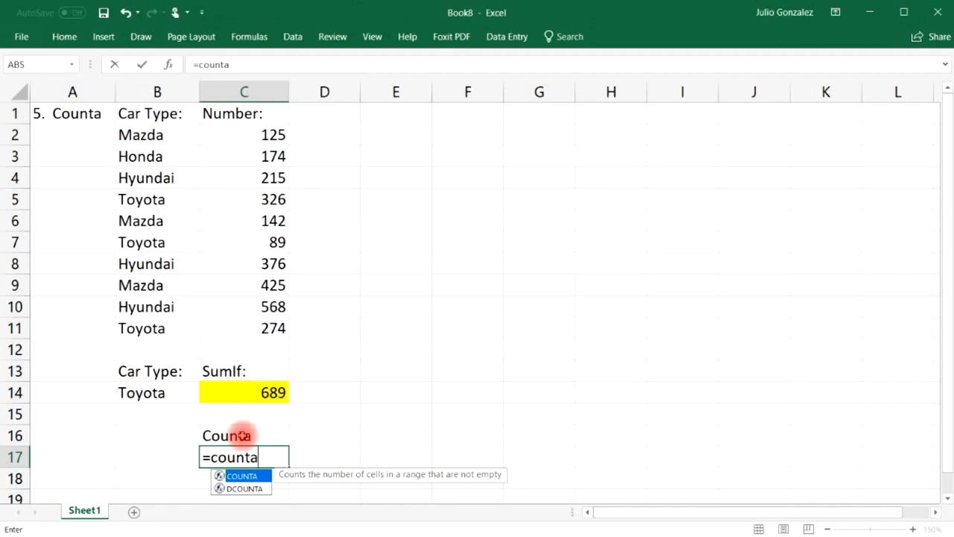
type("(")
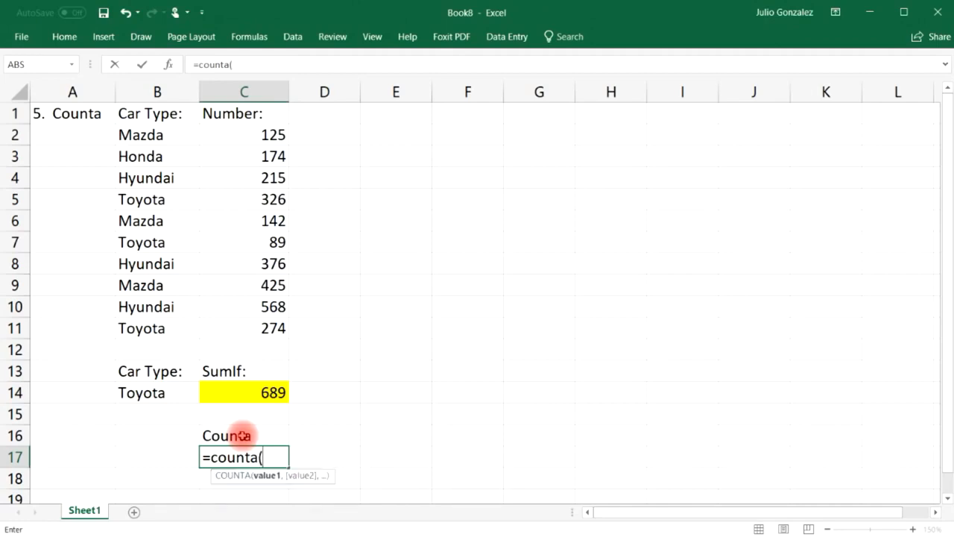
left_click_drag(127, 132, 152, 326)
key("Return")
Enter Mazda, 25, Toyota, 37 and two sample names down E2:E7.
left_click(387, 132)
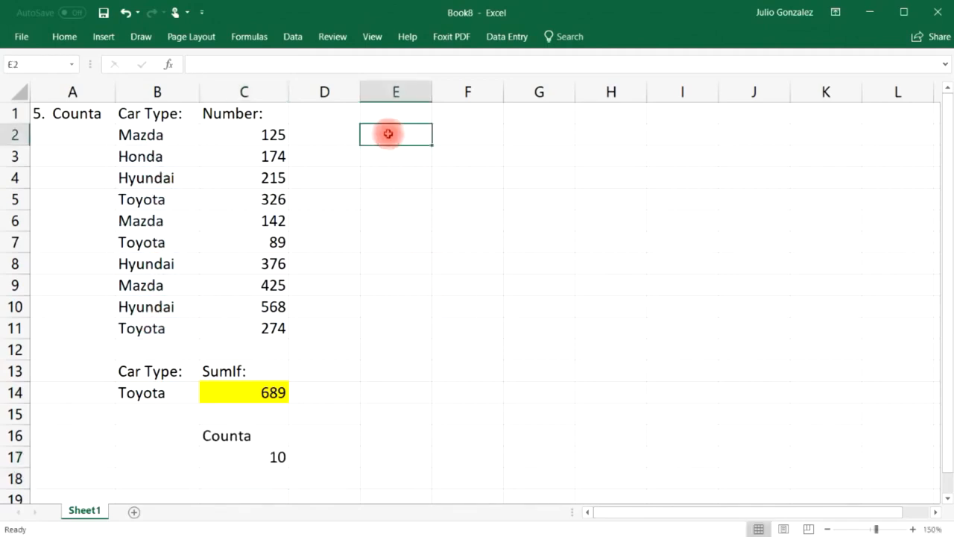
type("Mazda")
key("Return")
type("25")
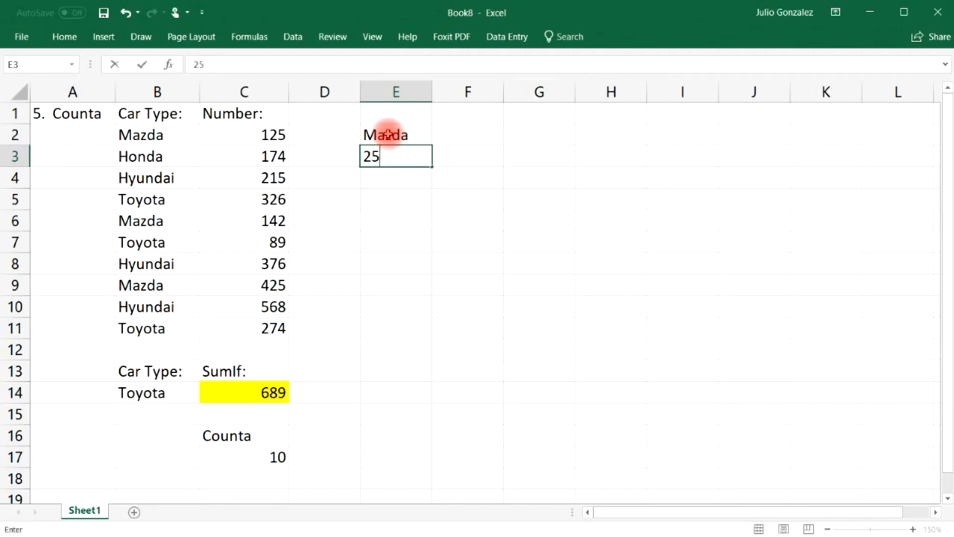
key("Return")
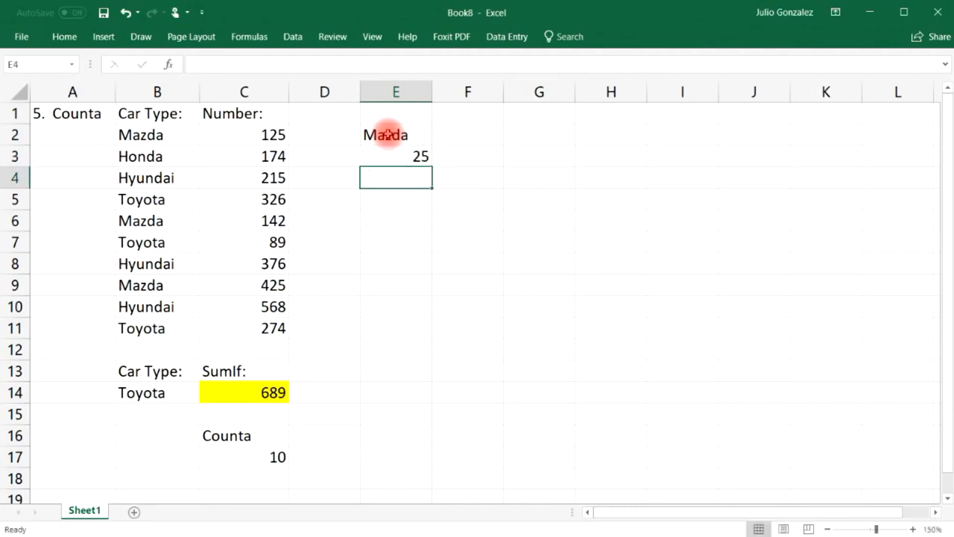
type("Toyota")
key("Return")
type("37")
key("Return")
type("Jim")
key("Return")
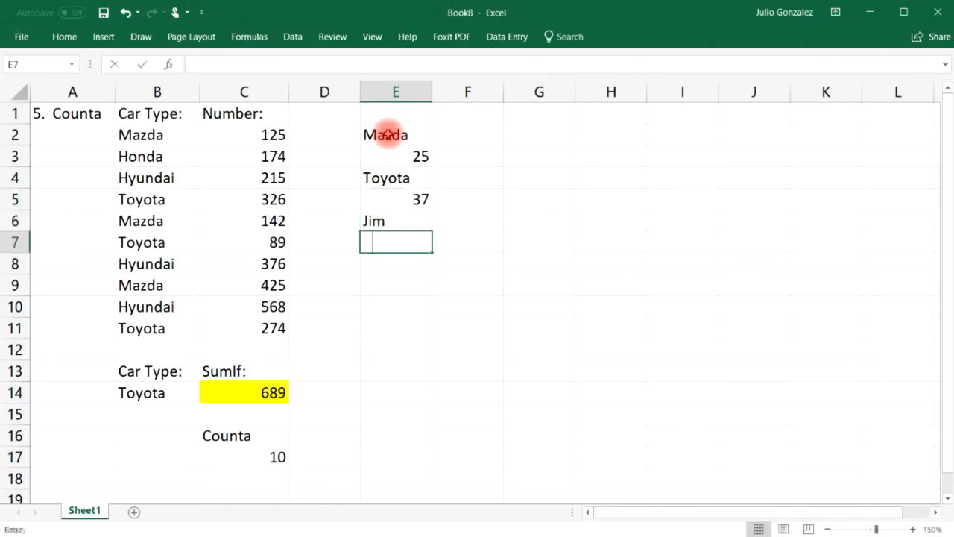
type("Karla-12")
key("Return")
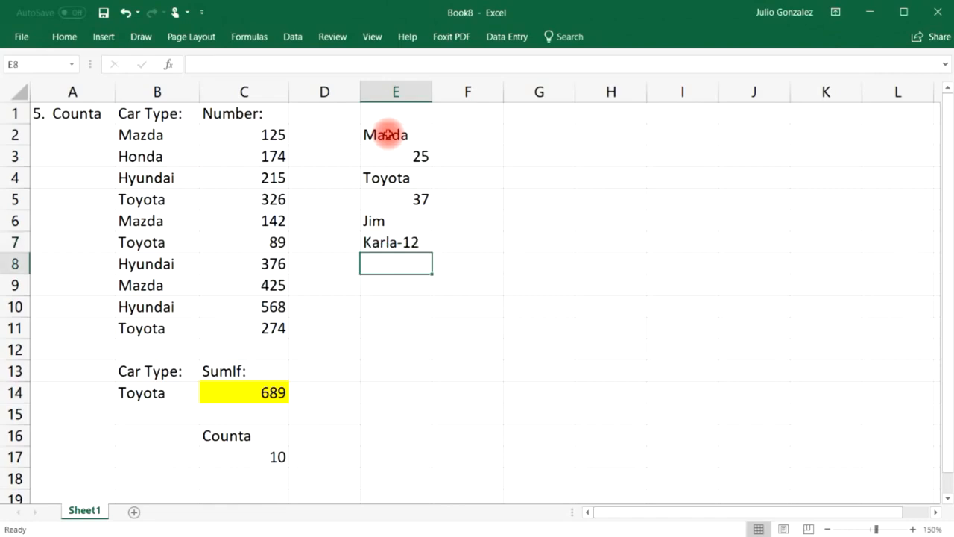
left_click_drag(388, 134, 389, 241)
Enter =COUNT(E2:E7) in E9, returning 2 for the two numeric entries.
left_click(398, 284)
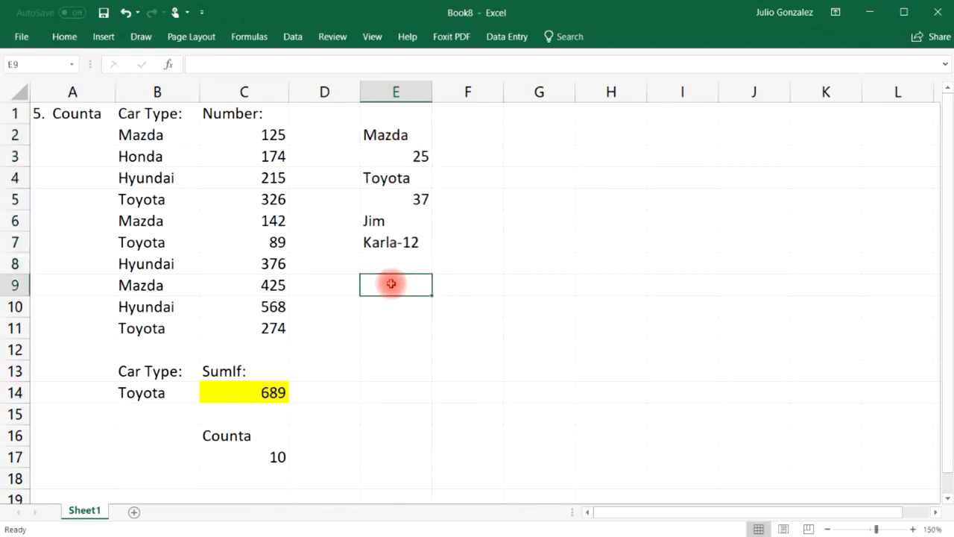
type("=count(")
left_click_drag(403, 134, 395, 242)
type(")")
key("Return")
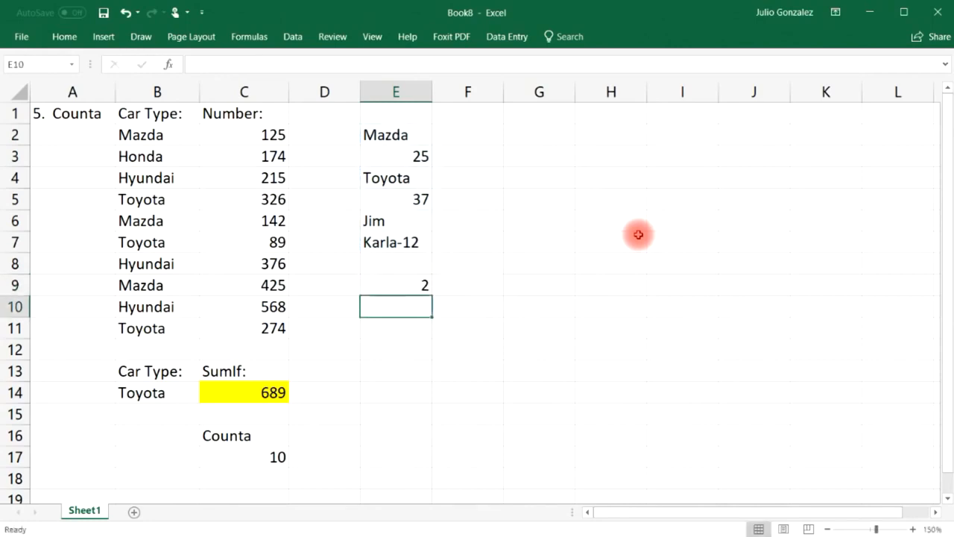
left_click(423, 151)
left_click(428, 199)
left_click(413, 243)
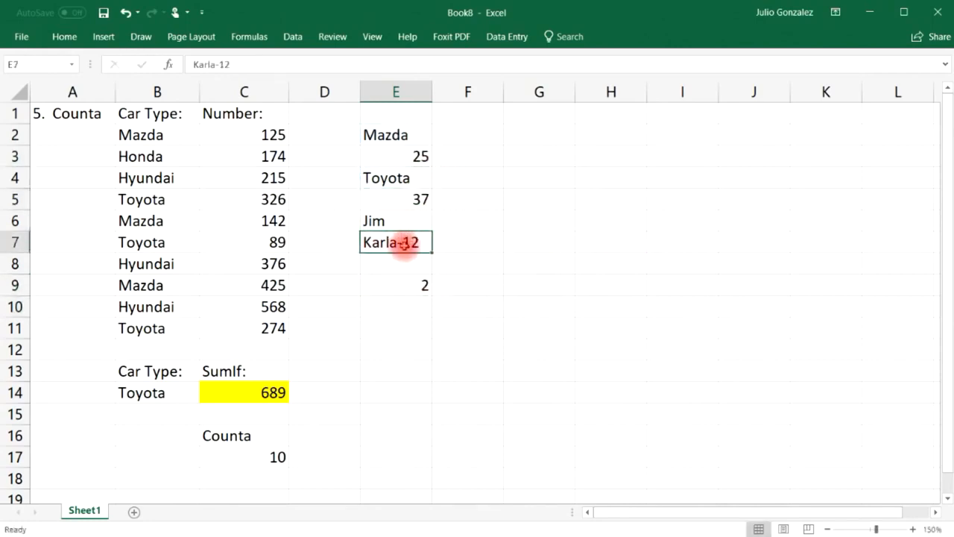
Enter =COUNTA(E2:E7) in E9, counting all six non-empty sample entries.
left_click(410, 286)
type("=")
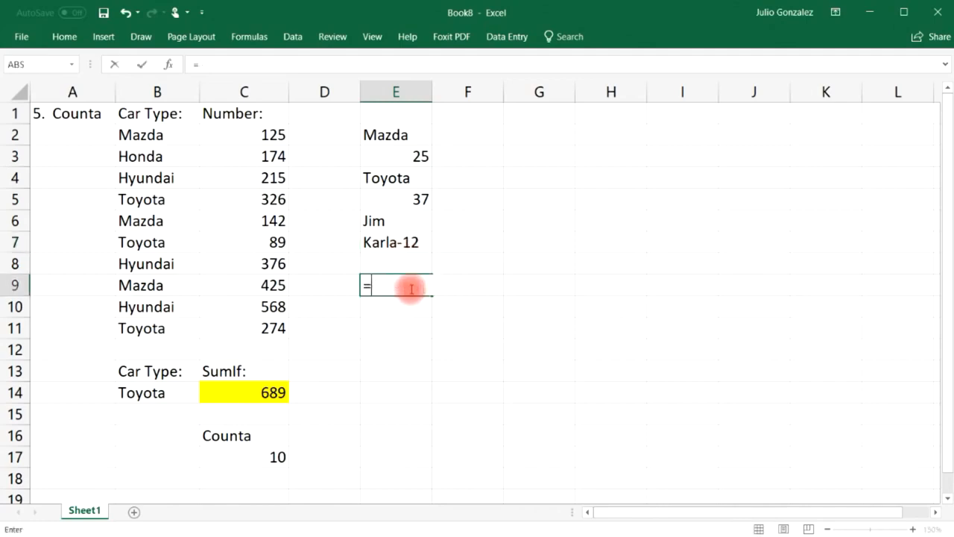
type("counta(")
left_click_drag(407, 134, 414, 242)
type(")")
key("Return")
left_click(411, 134)
left_click(418, 156)
left_click(415, 178)
left_click(415, 199)
left_click(403, 221)
left_click(411, 242)
Widen the COUNTA range to E1:E8, then delete the formula from E9.
left_click(394, 282)
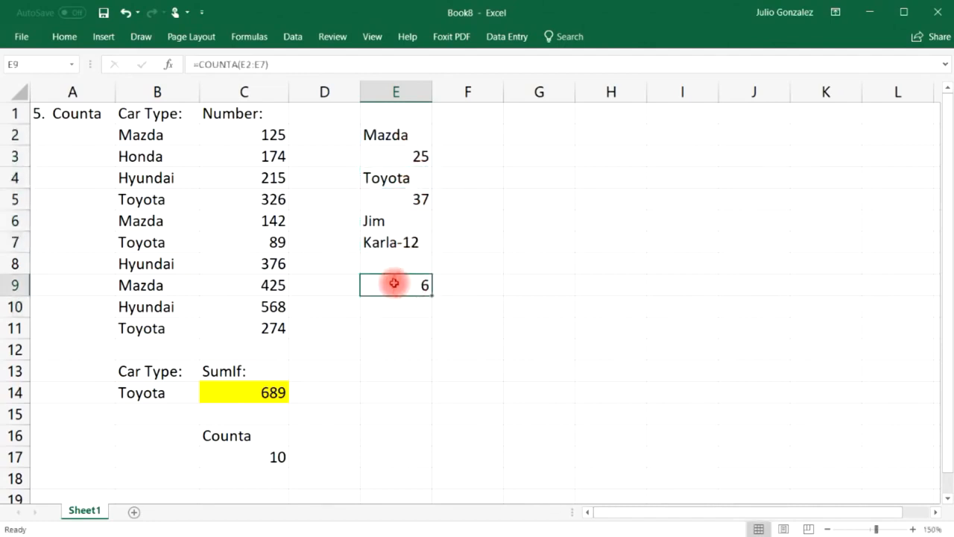
type("=counta(")
left_click_drag(399, 113, 395, 262)
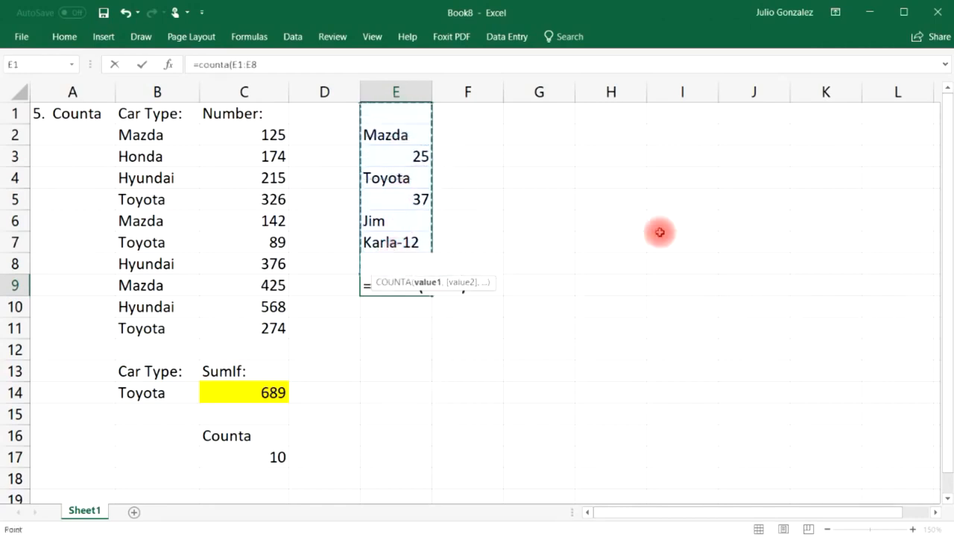
key("Return")
left_click(407, 110)
left_click(400, 266)
left_click(410, 283)
key("Delete")
Enter =COUNTBLANK(E1:E9) in E12, which returns 3.
left_click(400, 350)
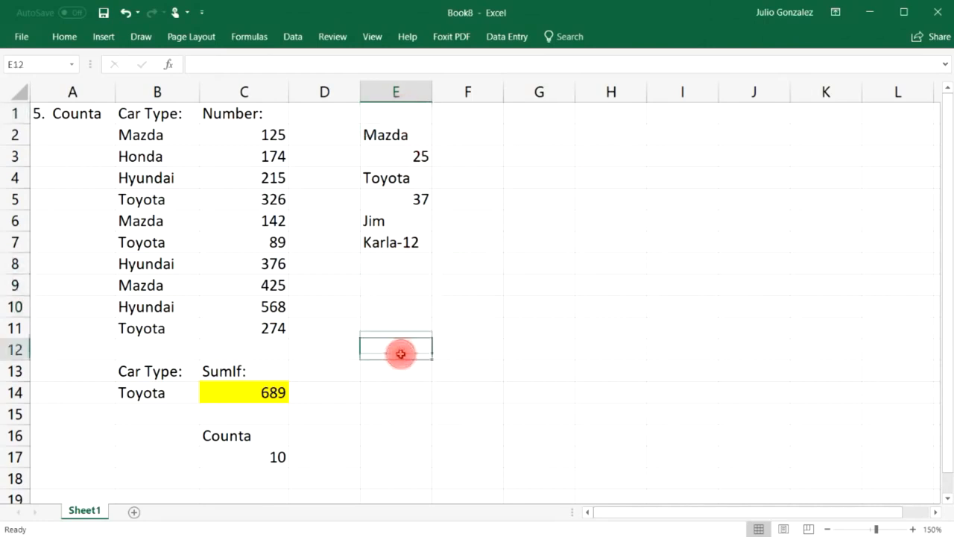
type("=countbl")
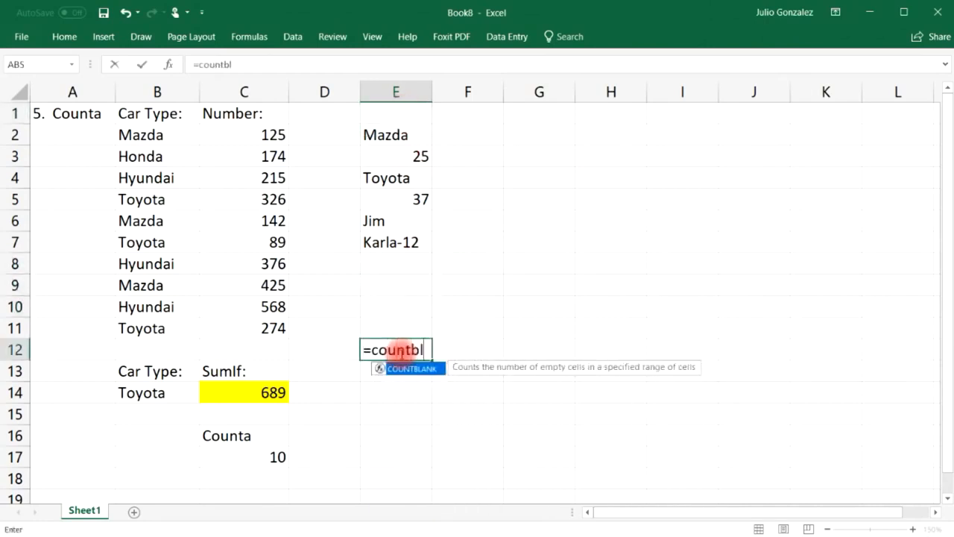
type("ank(")
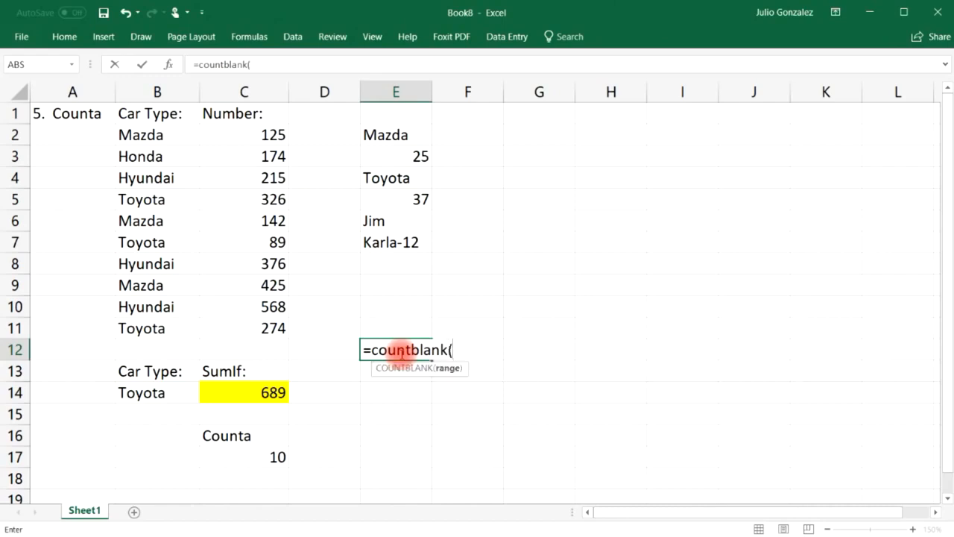
left_click_drag(405, 108, 415, 277)
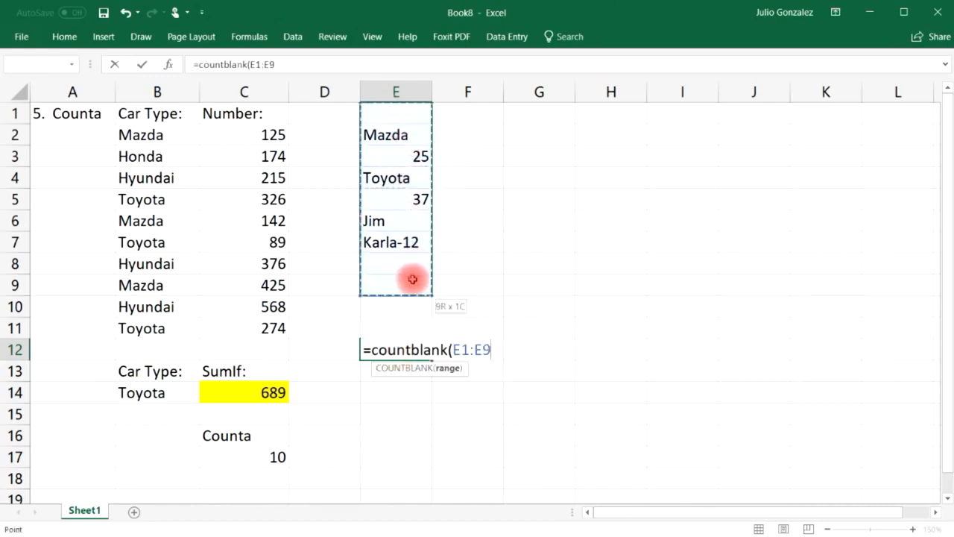
type(")")
key("Return")
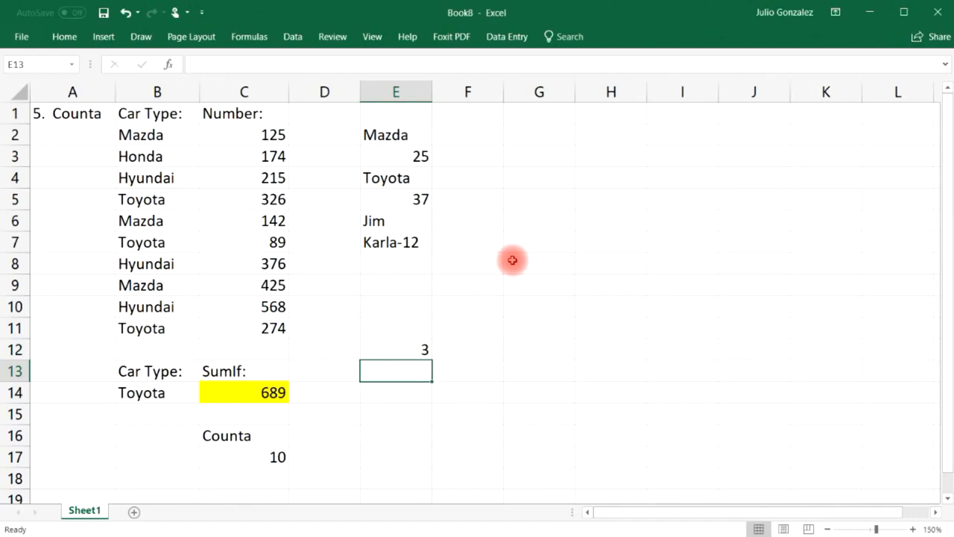
left_click(396, 283)
Clear the sample list and blank count from E1:E12.
left_click(404, 113)
left_click_drag(396, 113, 420, 345)
key("Delete")
Clear the Counta label and its result from C16:C17.
left_click(378, 389)
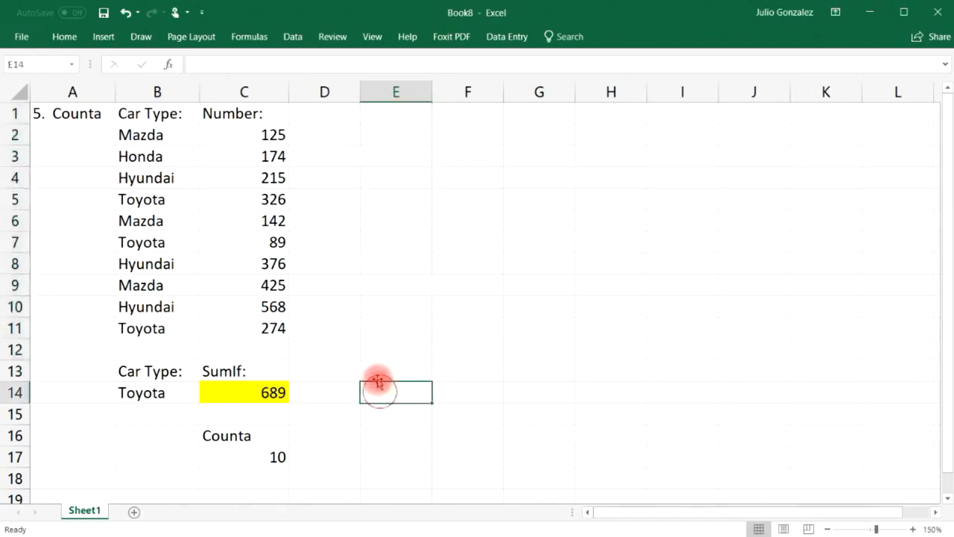
left_click_drag(219, 434, 251, 456)
key("Delete")
Retitle the A1 heading to '6. CountIf'.
left_click(78, 119)
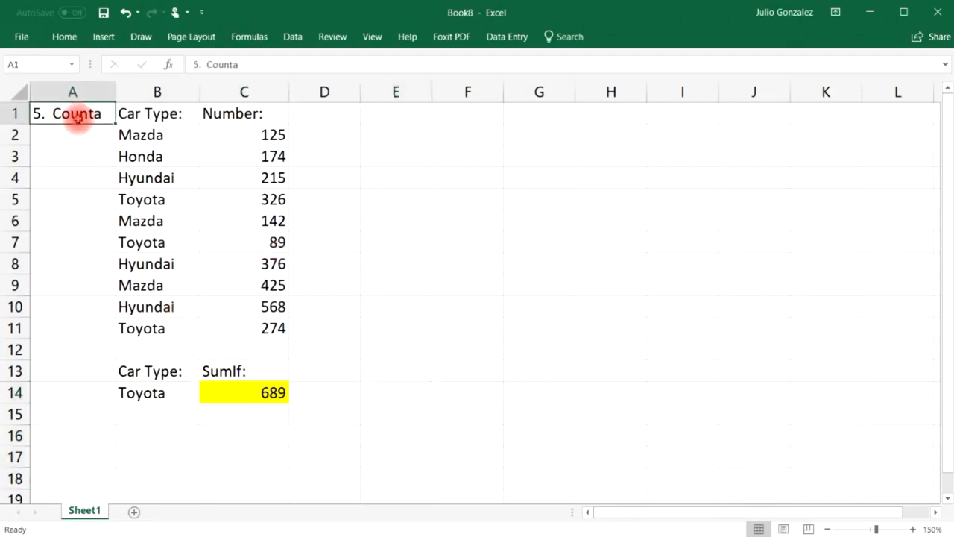
type("6.")
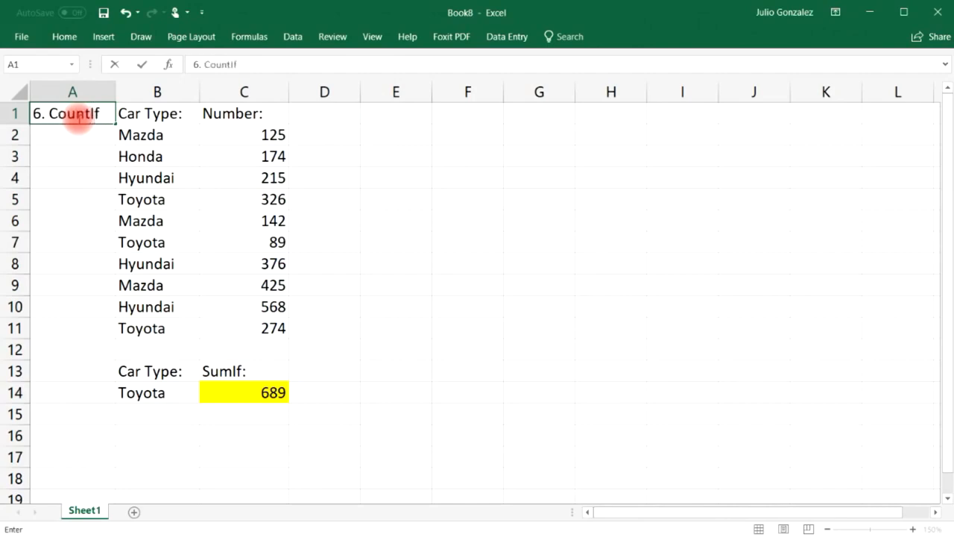
key("Return")
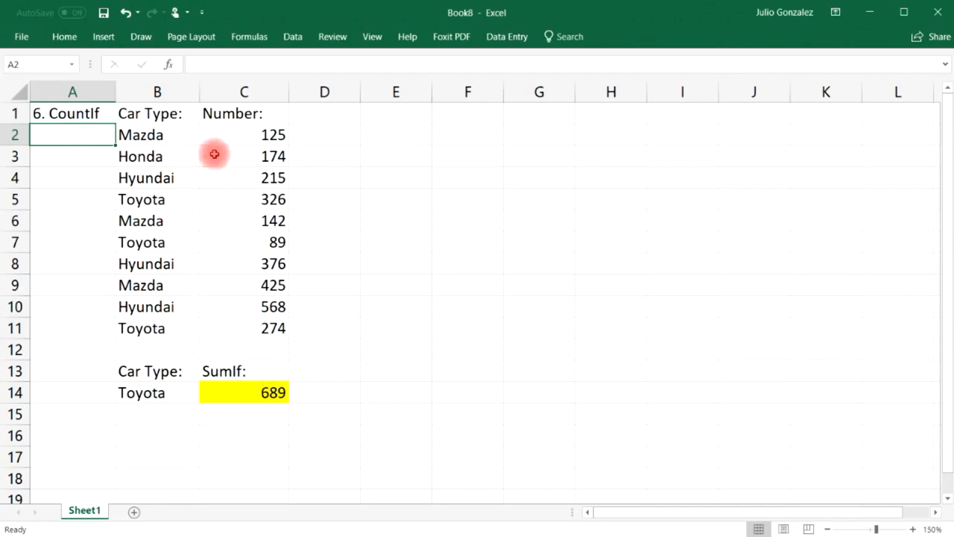
left_click_drag(168, 135, 160, 328)
left_click(235, 370)
type("Cp")
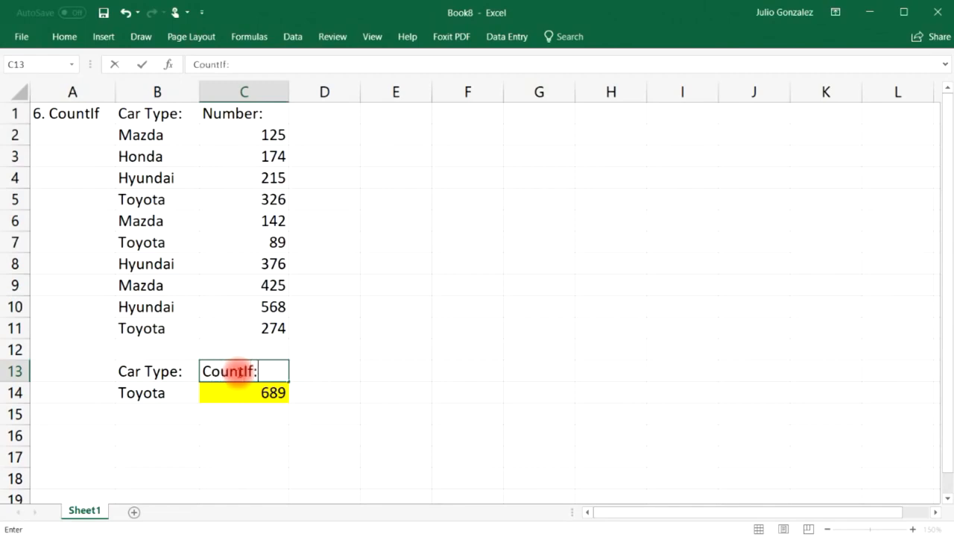
key("Return")
type("=countif(")
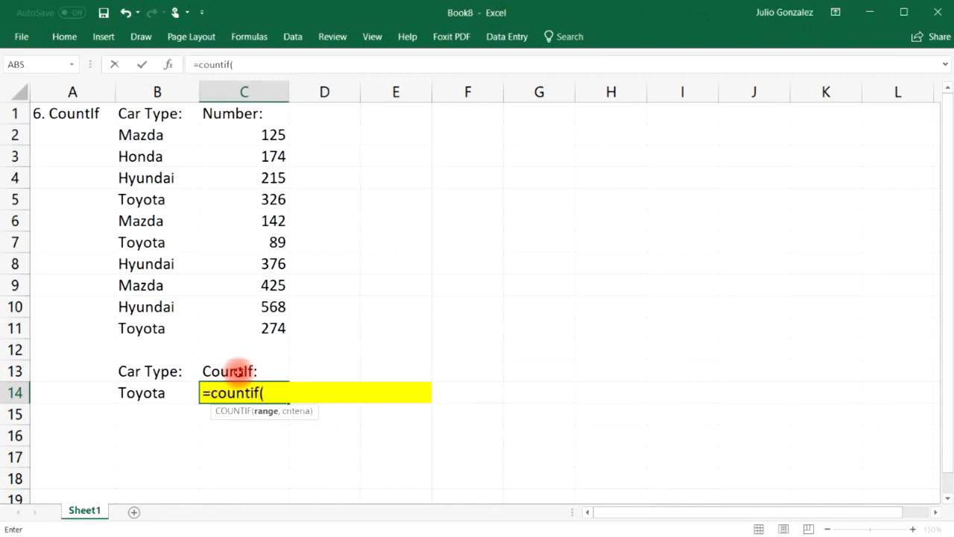
left_click_drag(153, 133, 153, 328)
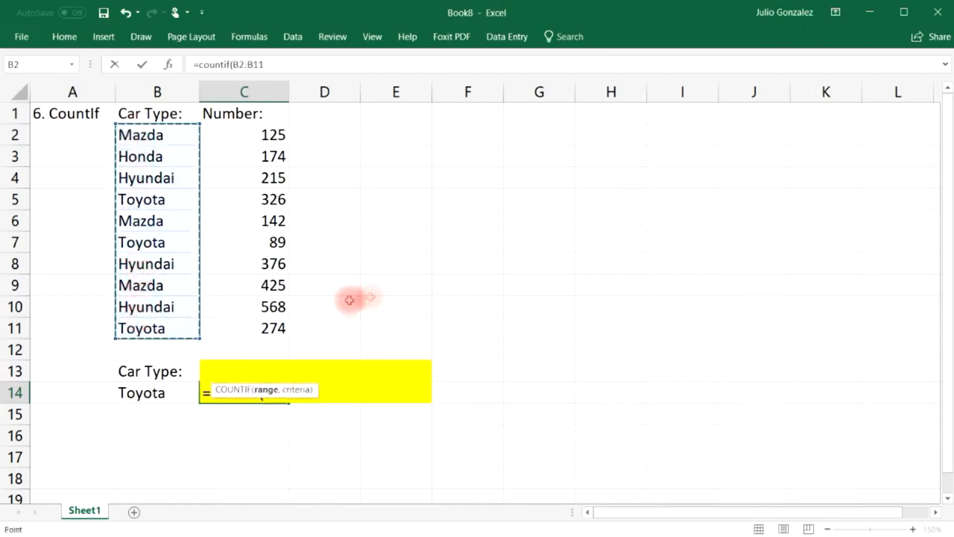
type(",")
left_click(171, 397)
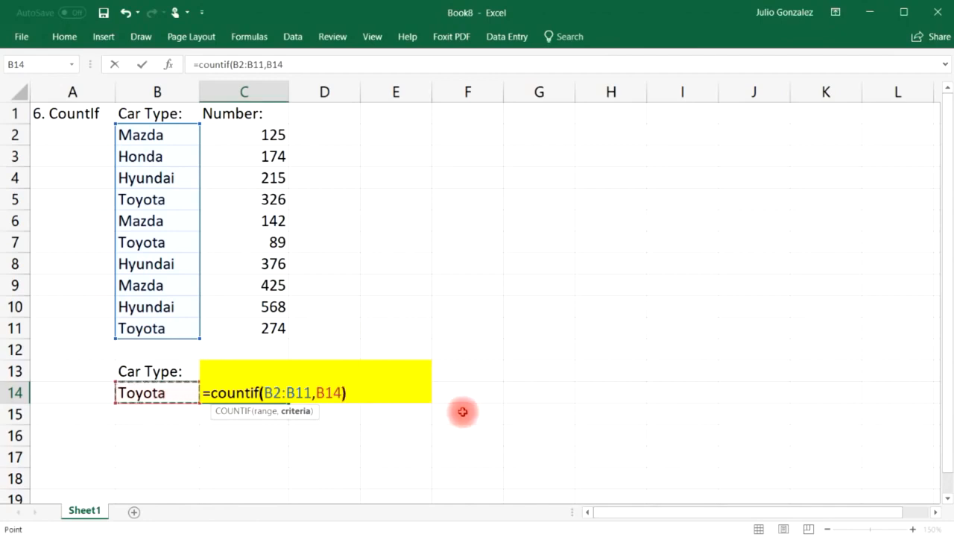
type(")")
key("Return")
left_click(184, 391)
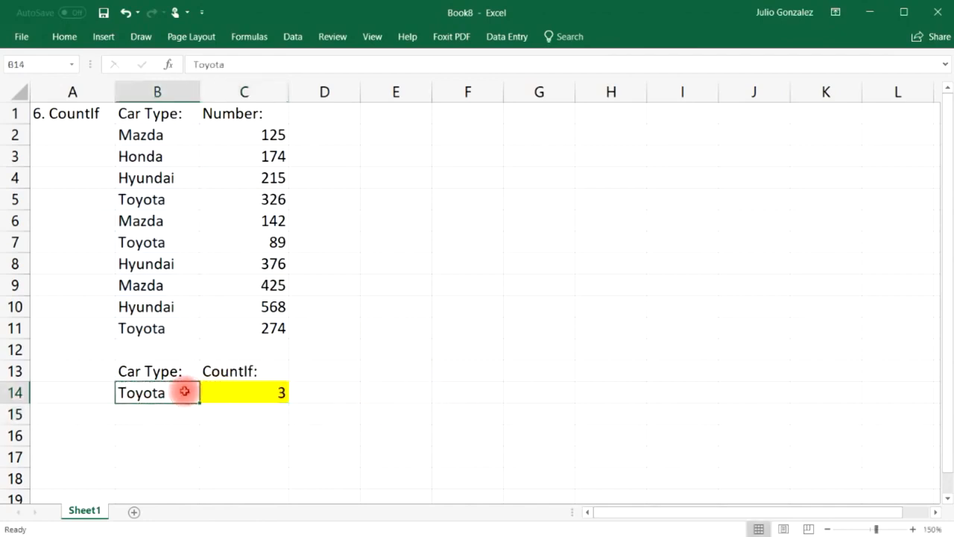
left_click_drag(156, 132, 153, 328)
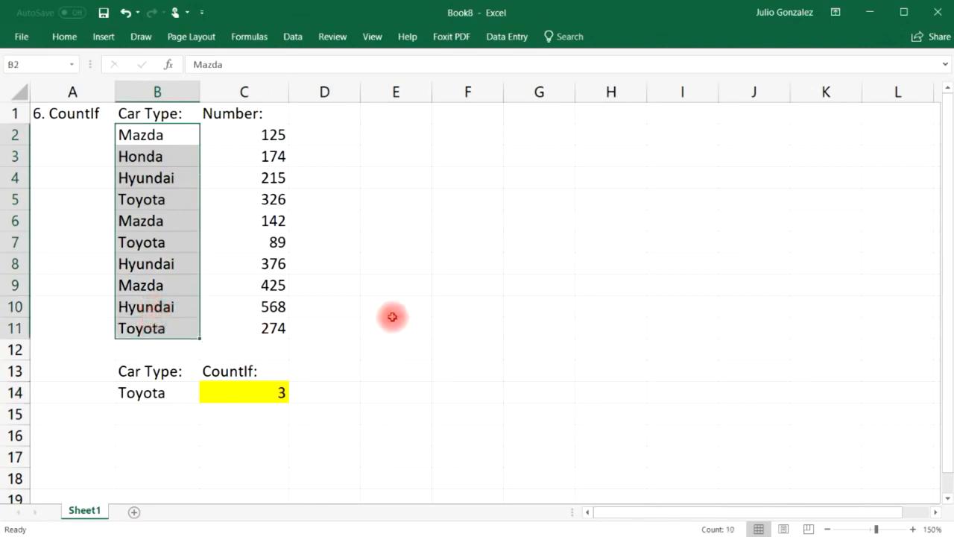
left_click(392, 318)
left_click(181, 198)
left_click(177, 238, "ctrl")
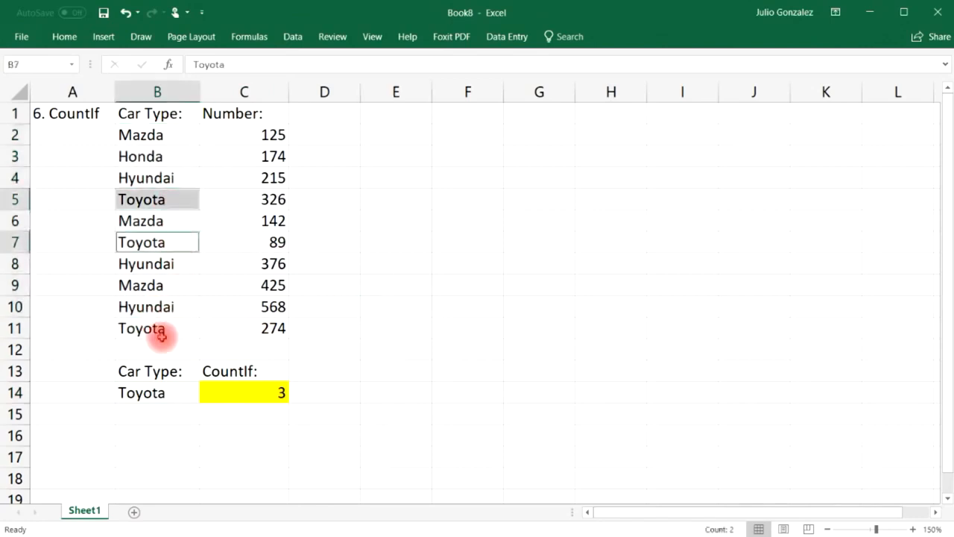
left_click(161, 331, "ctrl")
left_click(167, 431)
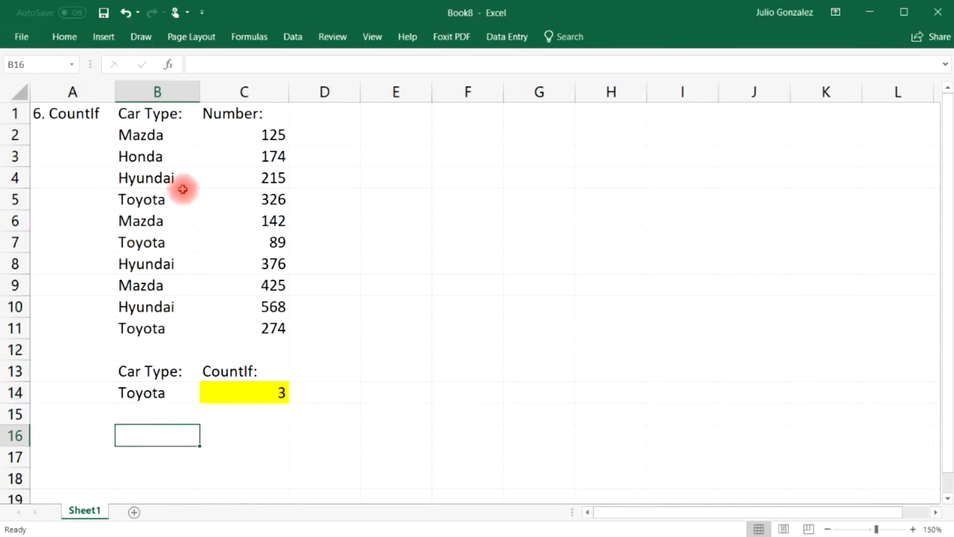
Test the COUNTIF criterion in B14 with Honda.
left_click(160, 156)
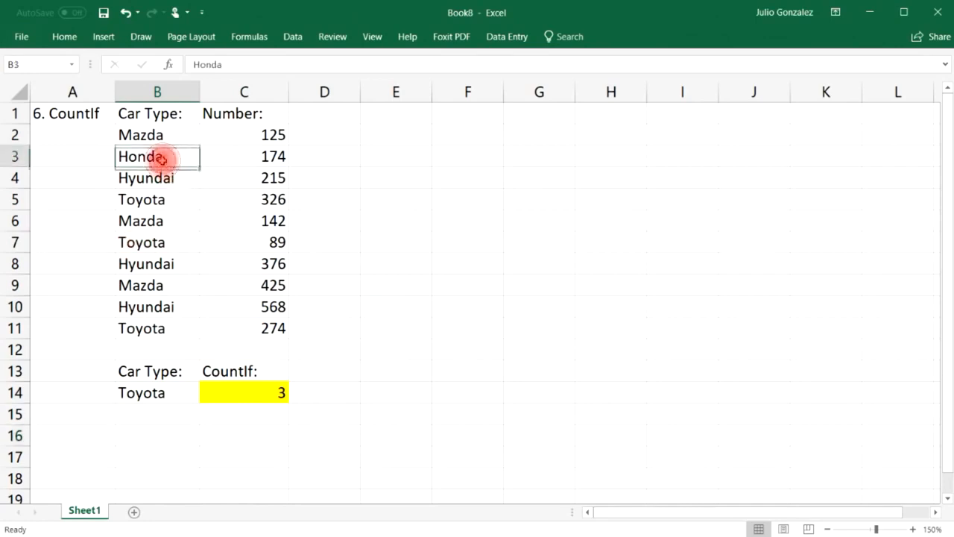
left_click(128, 392)
type("Honda")
key("Return")
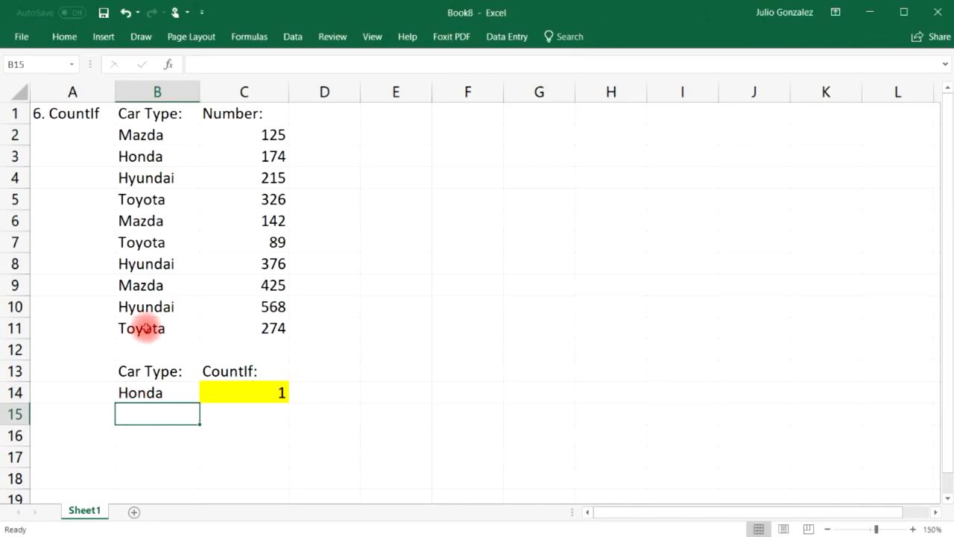
Add an extra Mazda entry below the car list and compare the Mazda rows.
left_click(176, 347)
type("Mazda")
key("Return")
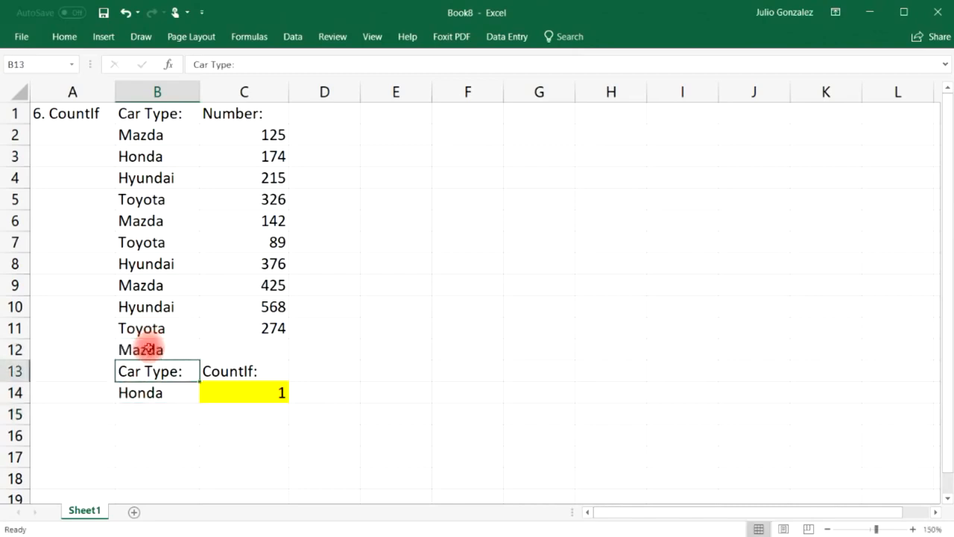
left_click(170, 224)
left_click(171, 281)
left_click(152, 344)
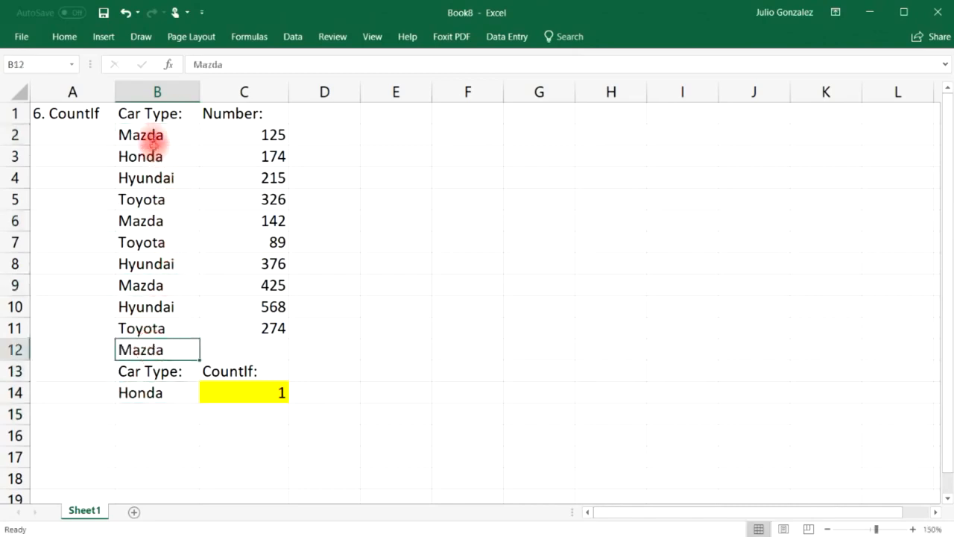
left_click(141, 136)
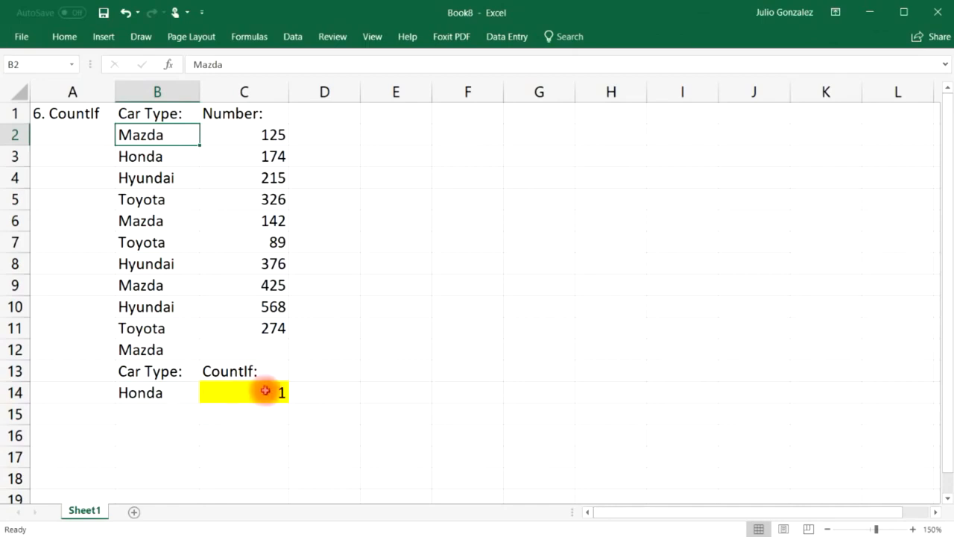
Change the last car in B11 to Mazda and remove the extra entry below.
left_click(153, 328)
type("Mazda")
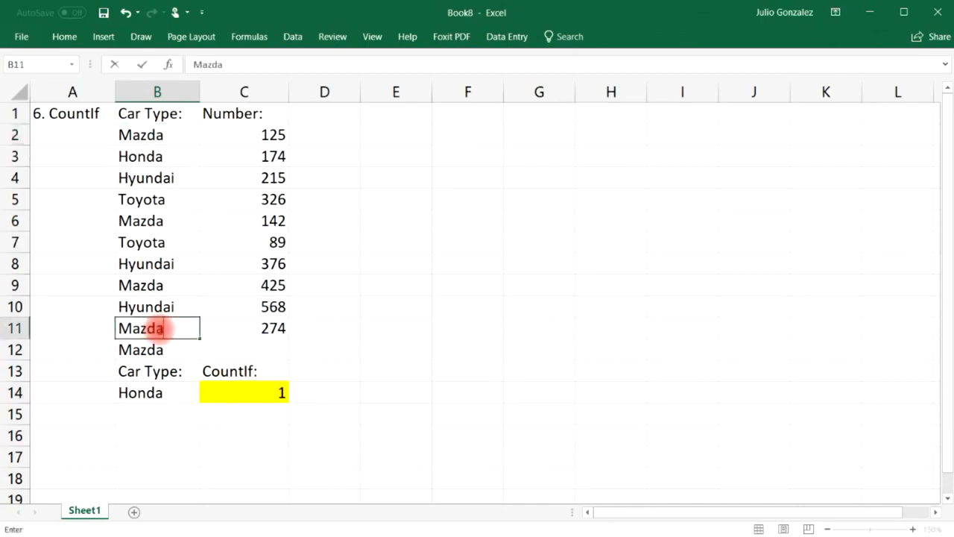
key("Return")
key("Delete")
left_click(207, 456)
left_click_drag(134, 137, 149, 328)
left_click(328, 324)
left_click(156, 137)
left_click(153, 220)
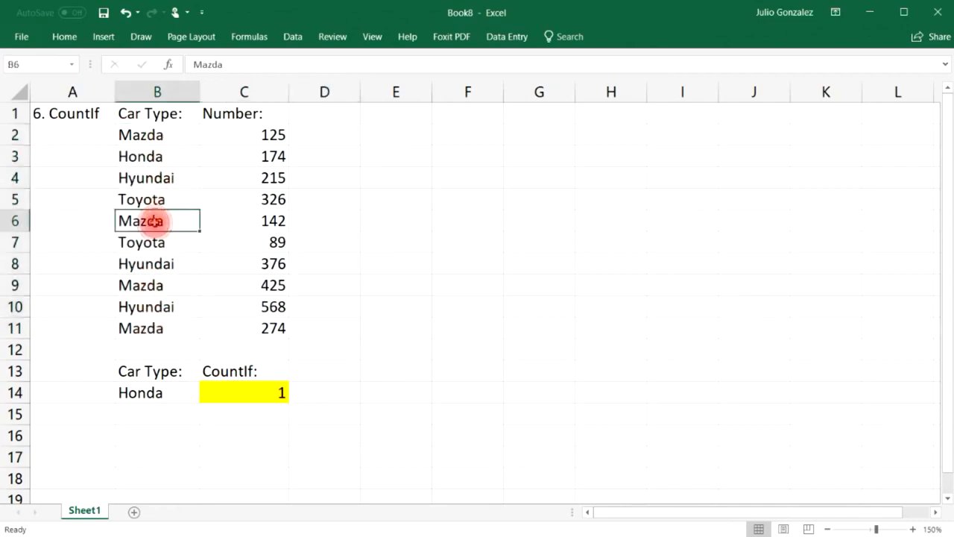
left_click(145, 283)
left_click(140, 328)
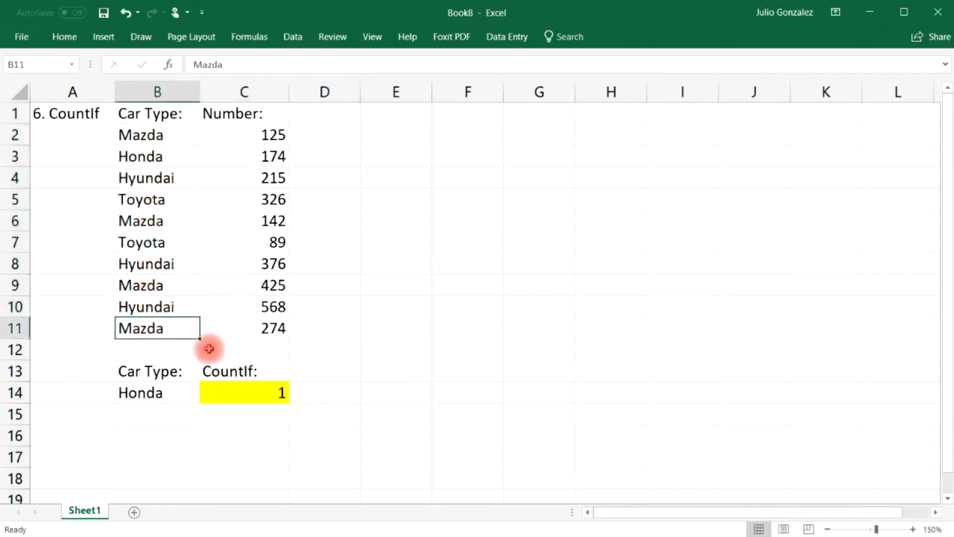
Set the B14 criterion to Mazda, then back to Toyota, which now counts 2.
left_click(140, 390)
type("Mazda")
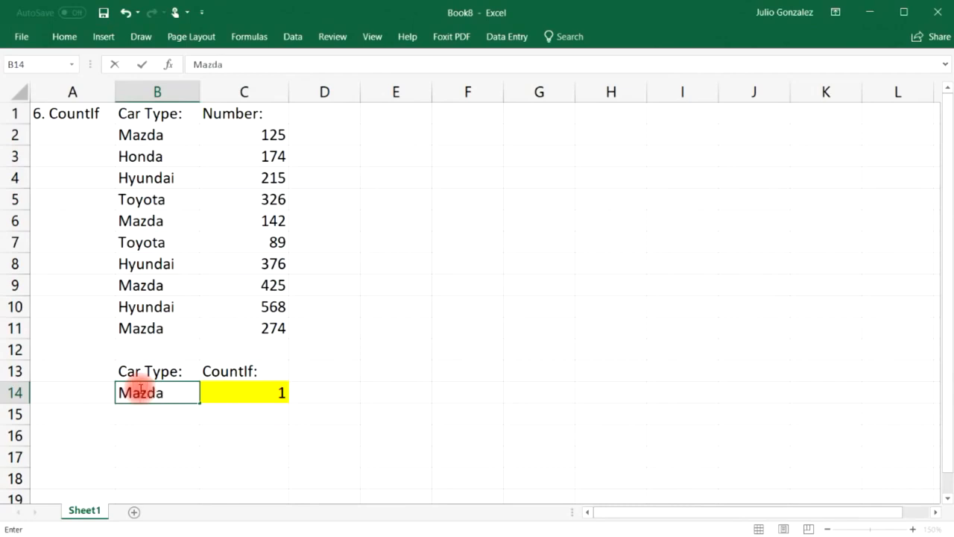
key("Return")
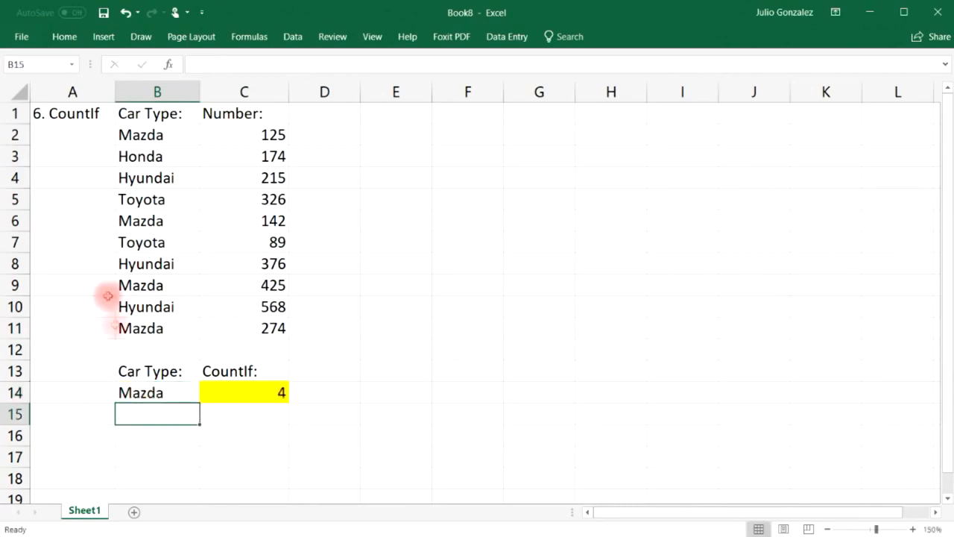
left_click(145, 240)
left_click(141, 204)
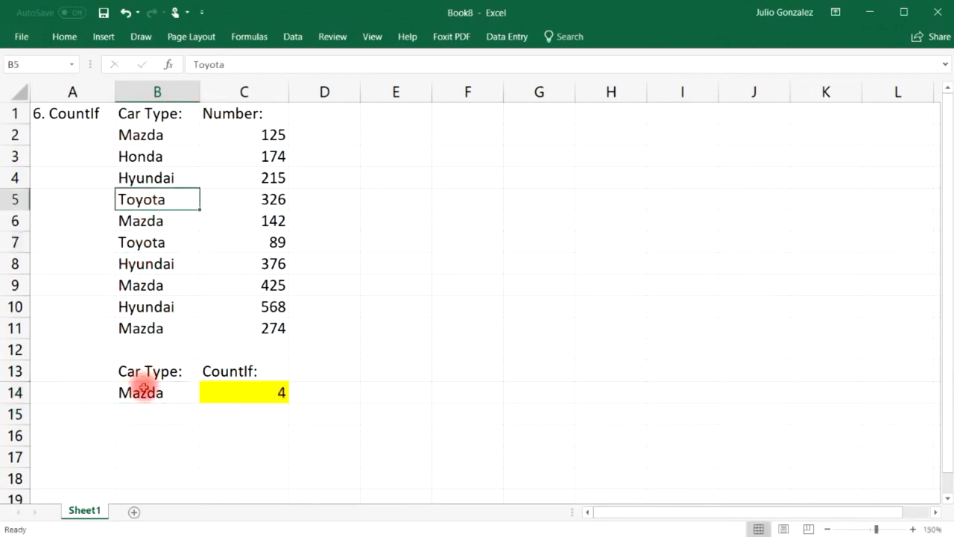
left_click(139, 391)
type("Toyota")
key("Return")
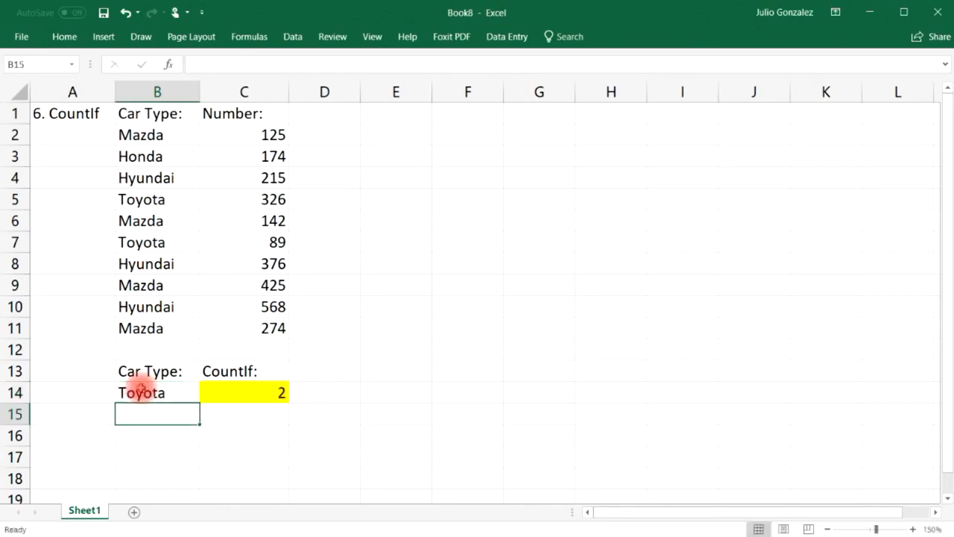
left_click_drag(164, 139, 149, 325)
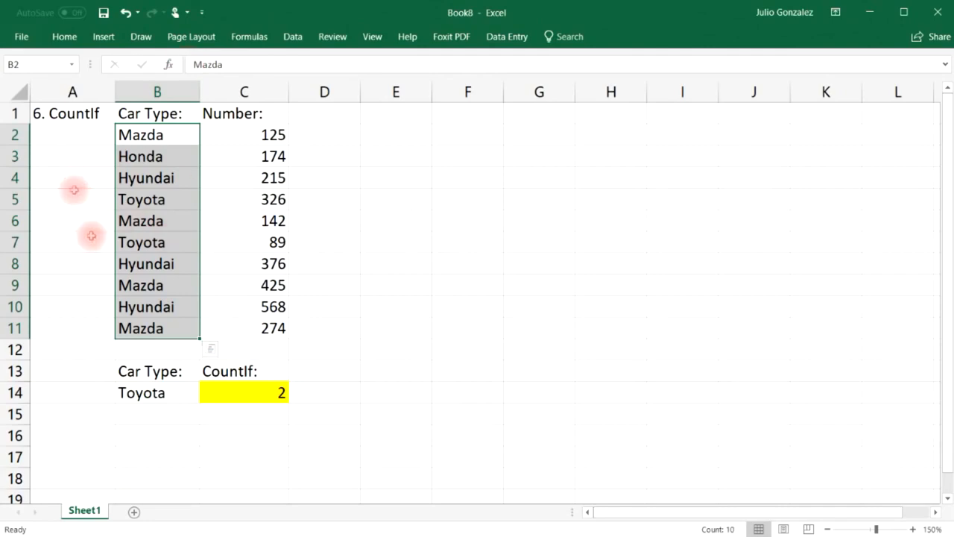
left_click(253, 412)
left_click(199, 535)
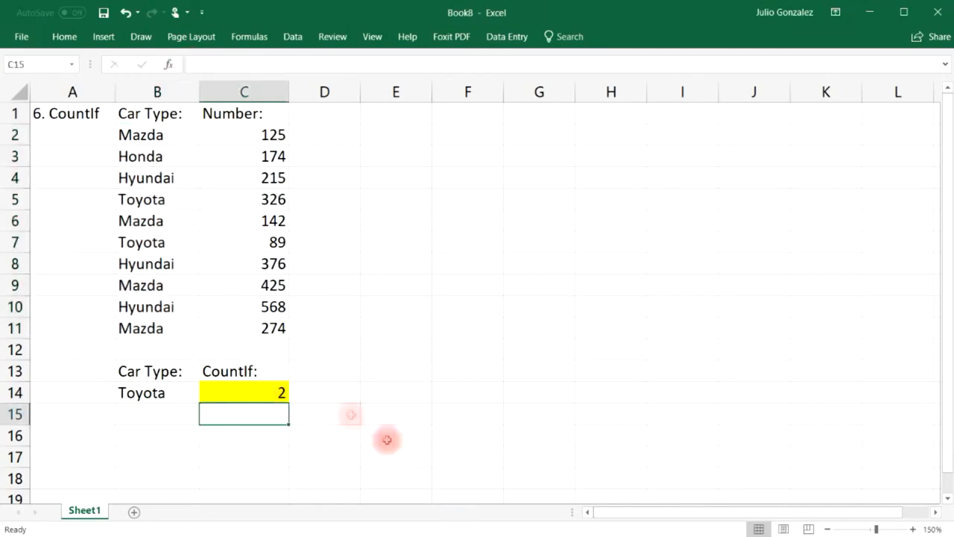
Clear the COUNTIF example, type the heading '7. Concatenate' in A1 and widen column A.
left_click_drag(64, 111, 258, 388)
key("Delete")
left_click(61, 114)
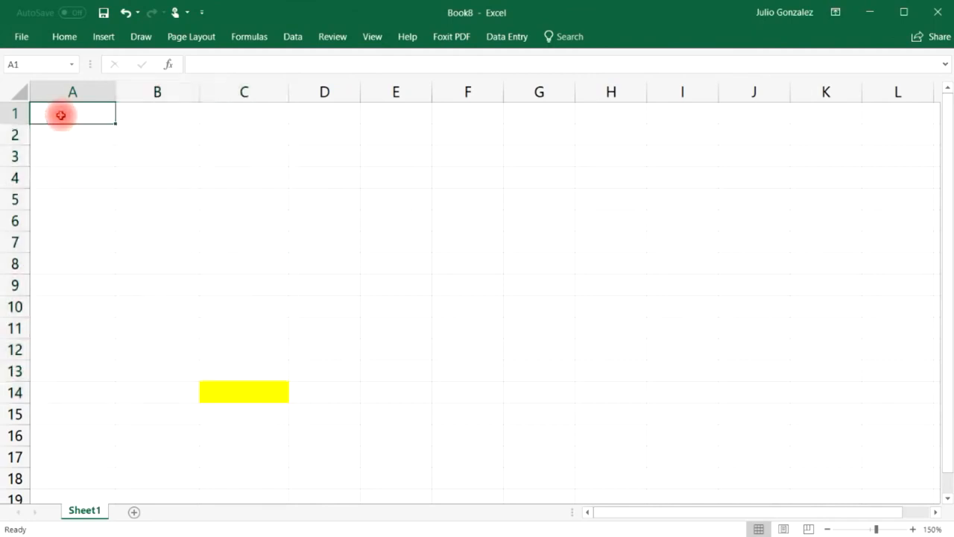
type("7.  Concatenate")
key("Tab")
mouse_move(140, 79)
left_mouse_down()
mouse_move(132, 92)
mouse_move(152, 93)
left_mouse_up()
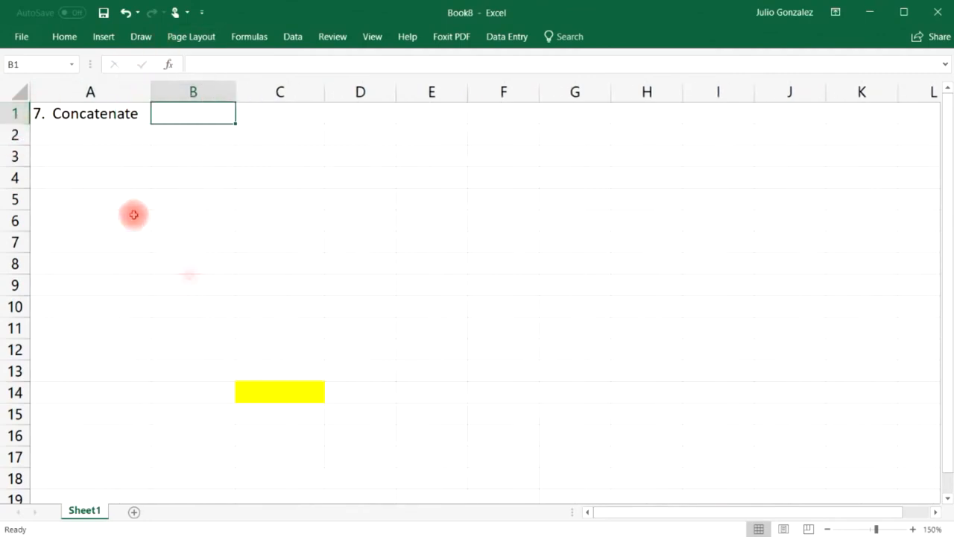
Remove the leftover yellow fill from C14 by setting it to white.
left_click(251, 392)
left_click(64, 37)
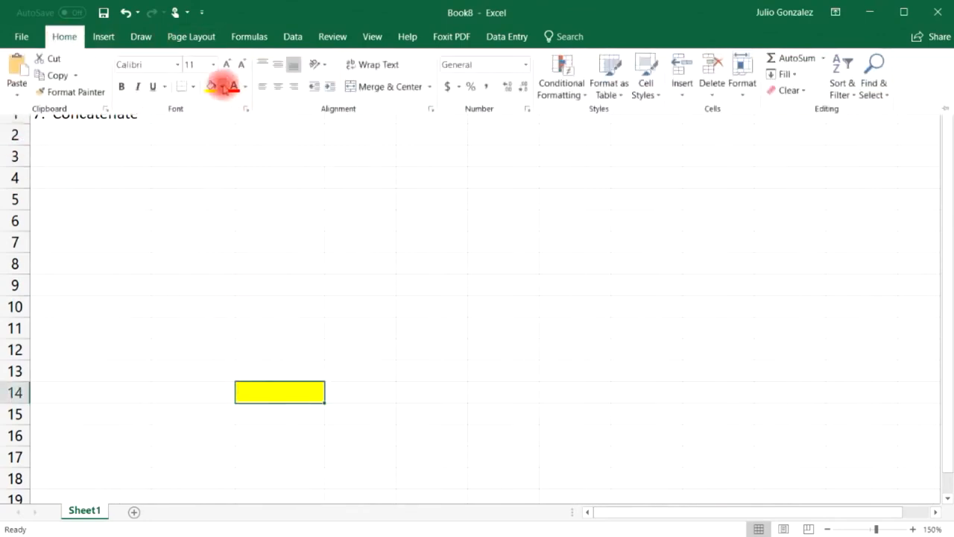
left_click(222, 87)
left_click(213, 118)
Add 'First Name' and 'Last Name' headings in B1:C1 and widen column D.
left_click(228, 120)
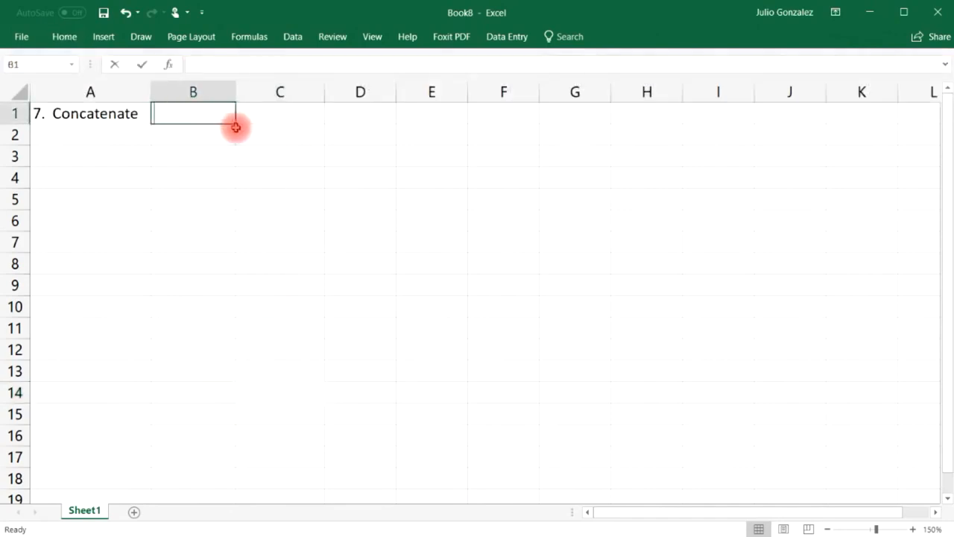
type("First Name")
key("Tab")
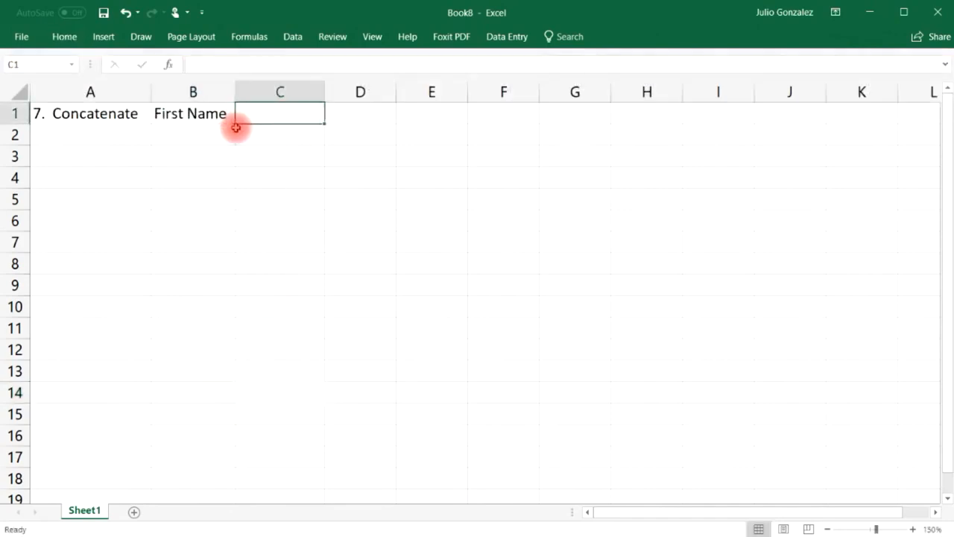
type("Last Name")
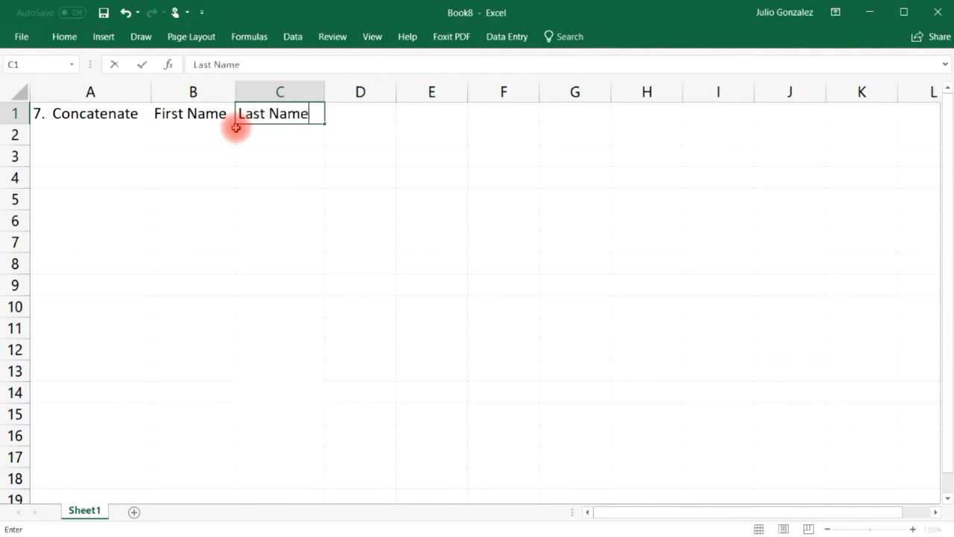
key("Tab")
left_click_drag(396, 91, 487, 91)
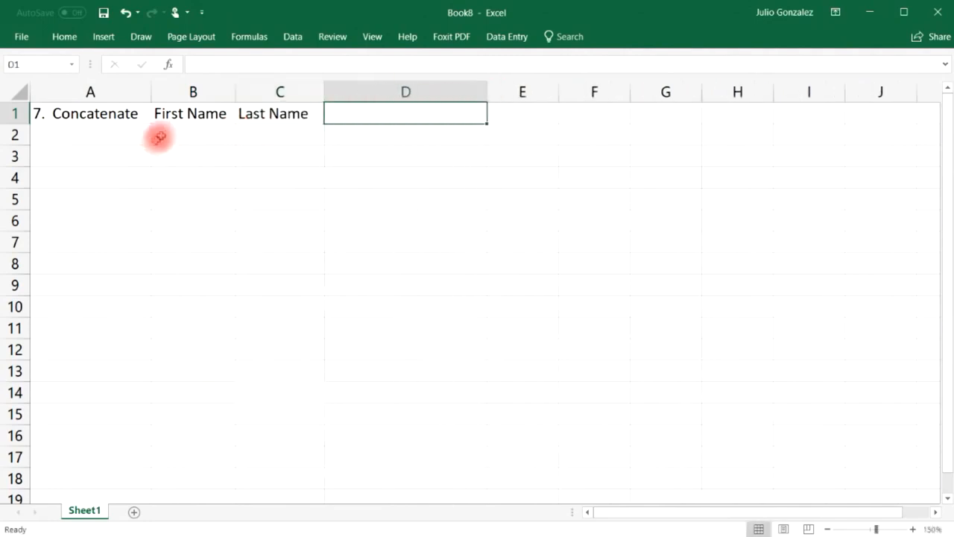
Enter two sample first and last names in B2:C3.
left_click(174, 131)
type("John")
key("Tab")
type("Smith")
key("Return")
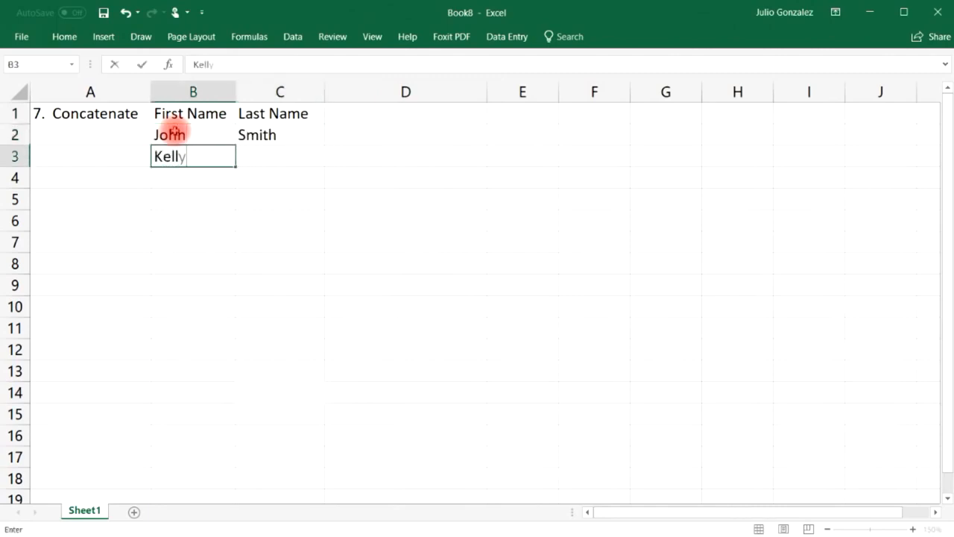
key("Tab")
key("Return")
Enter three more sample first and last names in B4:C6.
left_click(203, 183)
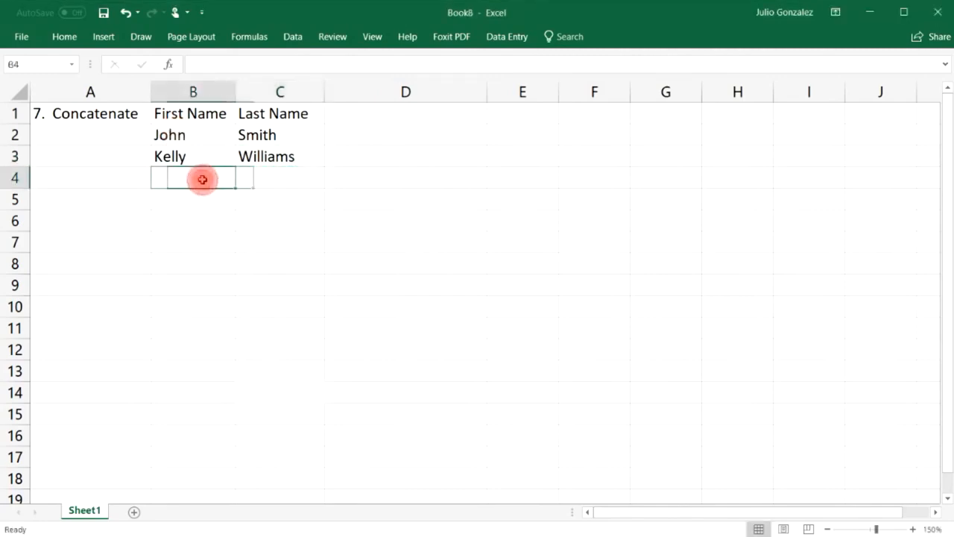
key("Tab")
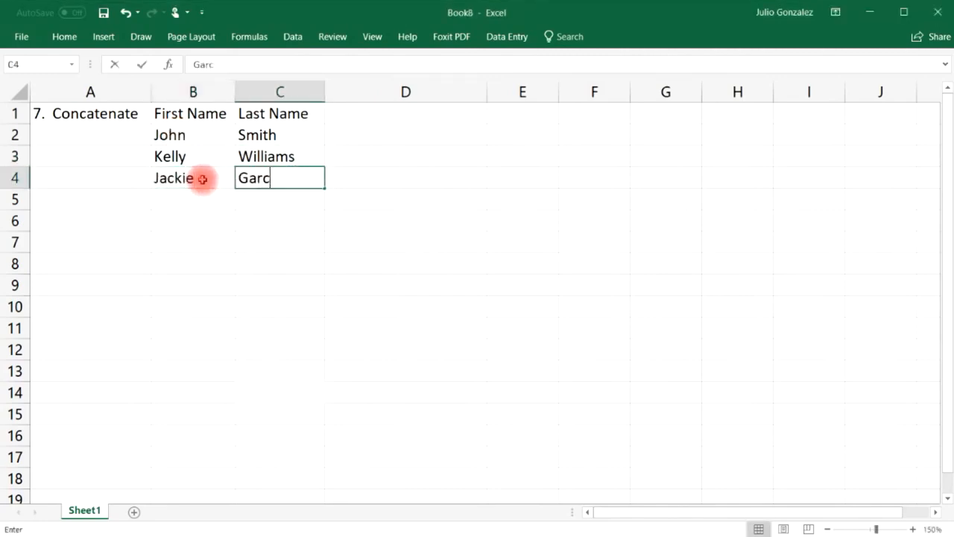
key("Return")
key("Tab")
key("Return")
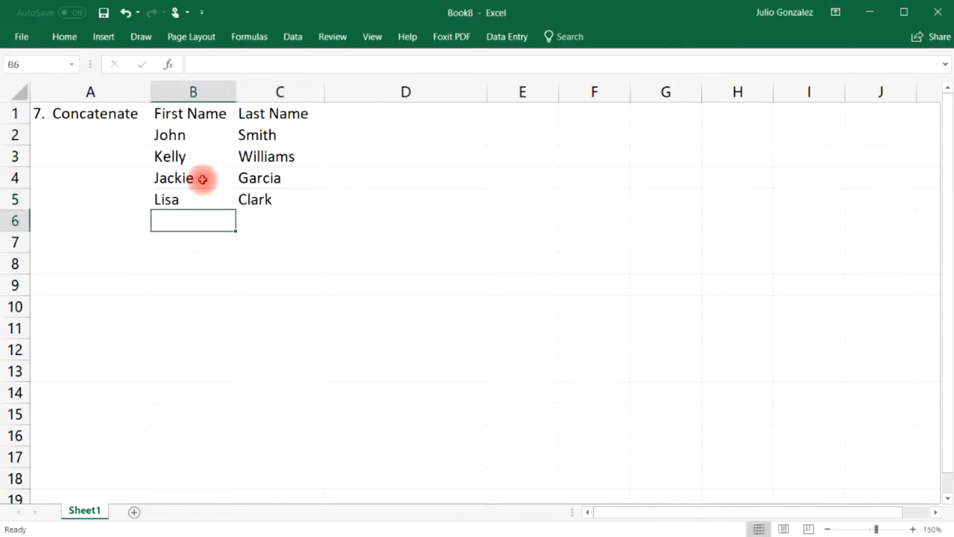
key("Tab")
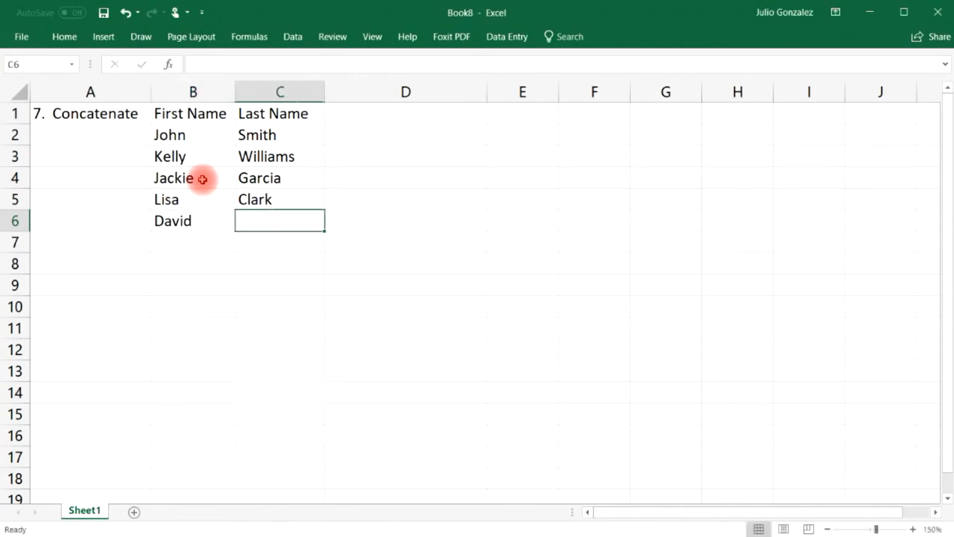
key("Tab")
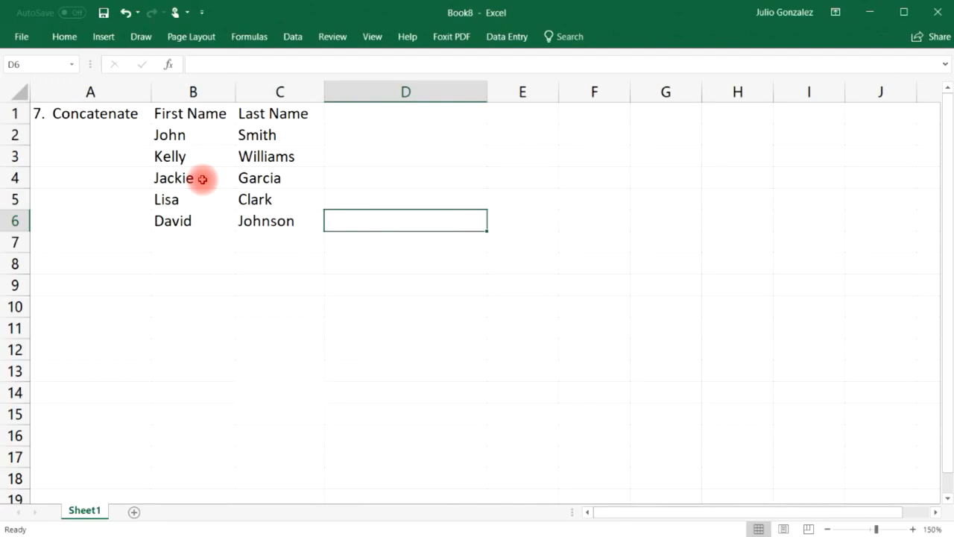
key("Up")
key("Up")
key("Up")
key("Up")
key("Up")
key("Down")
Enter =CONCATENATE(B2,C2) in D2 to join the first and last name without a space.
type("=c")
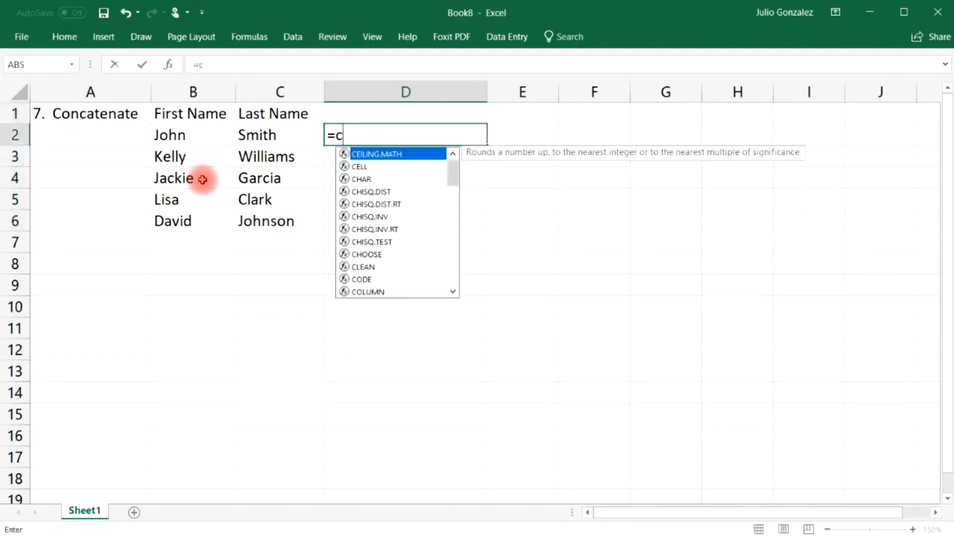
type("onca")
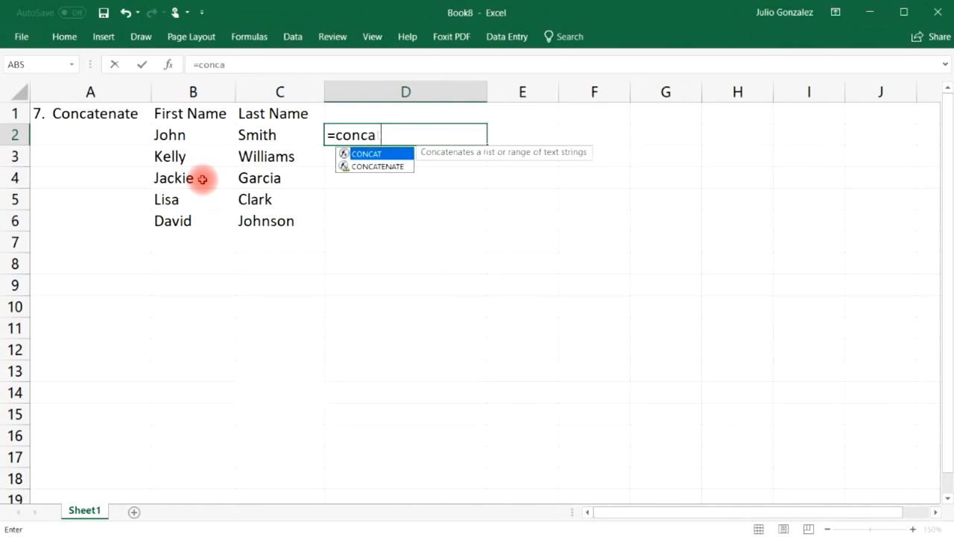
type("tenate")
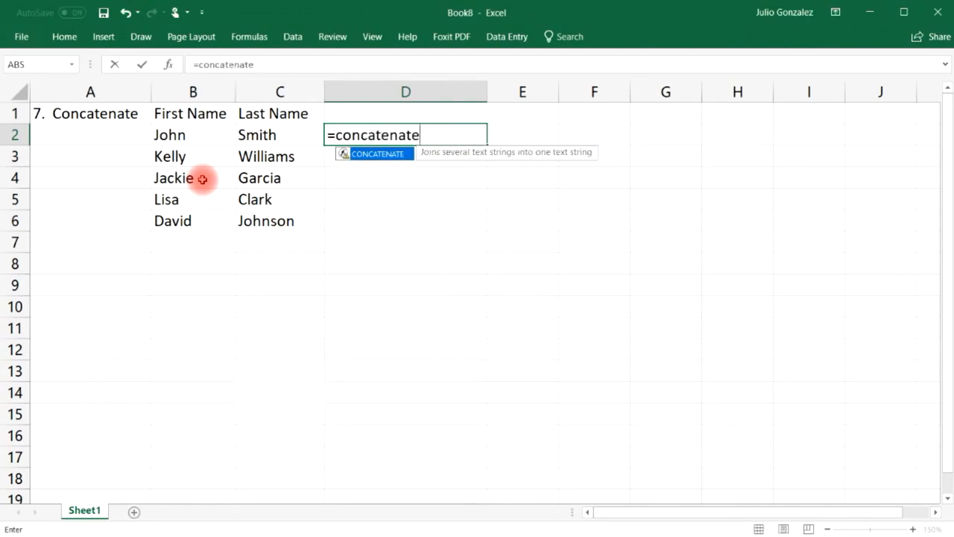
type("(")
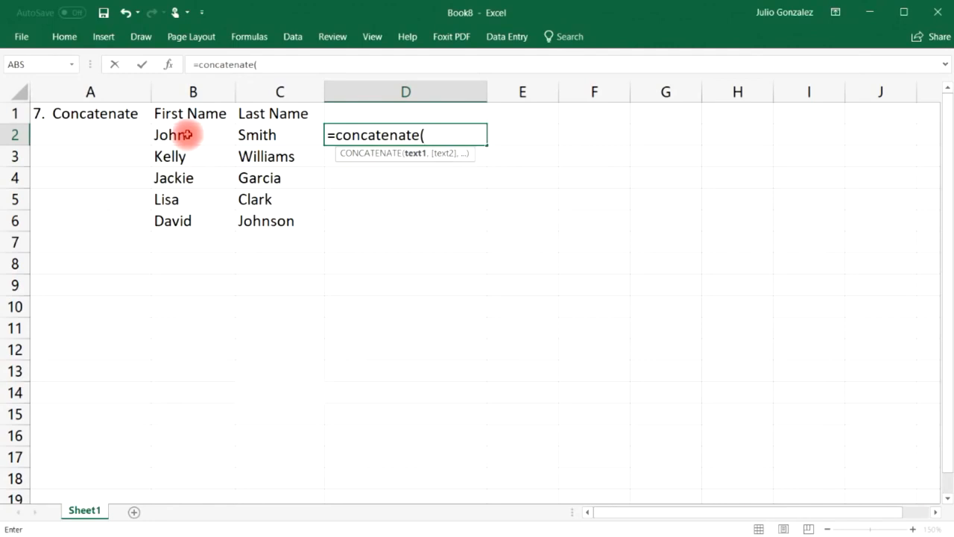
left_click(185, 134)
type(",")
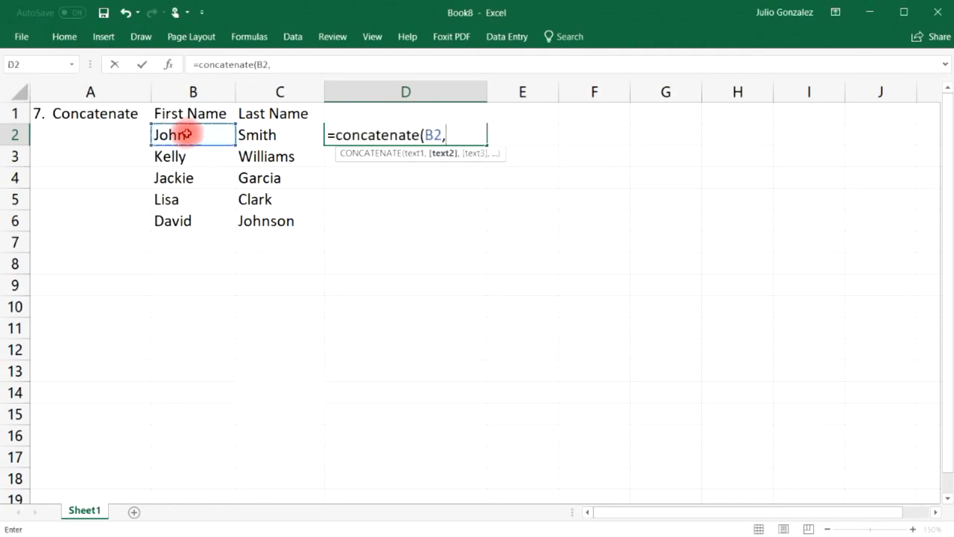
left_click(255, 135)
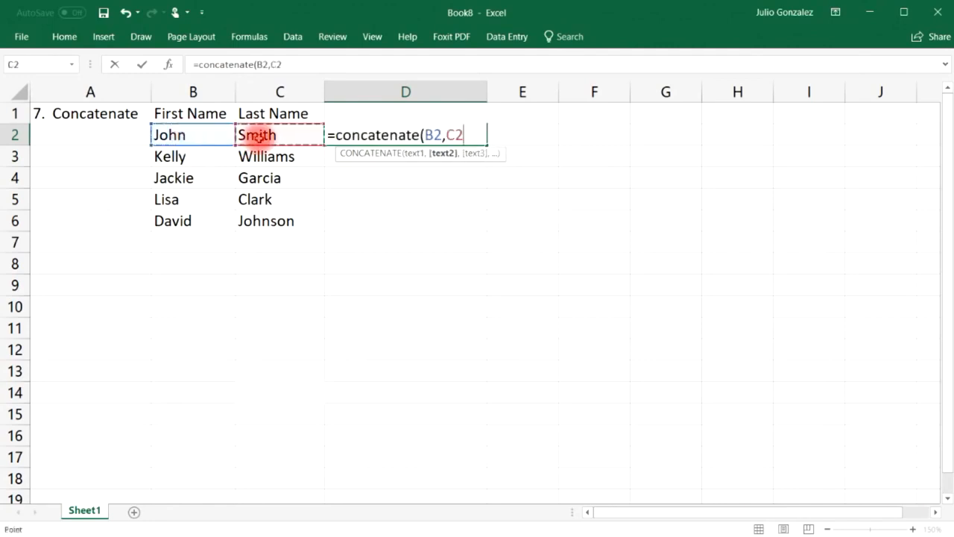
type(")")
key("Return")
Fill the CONCATENATE formula down to D6 and widen column E.
left_click(175, 134)
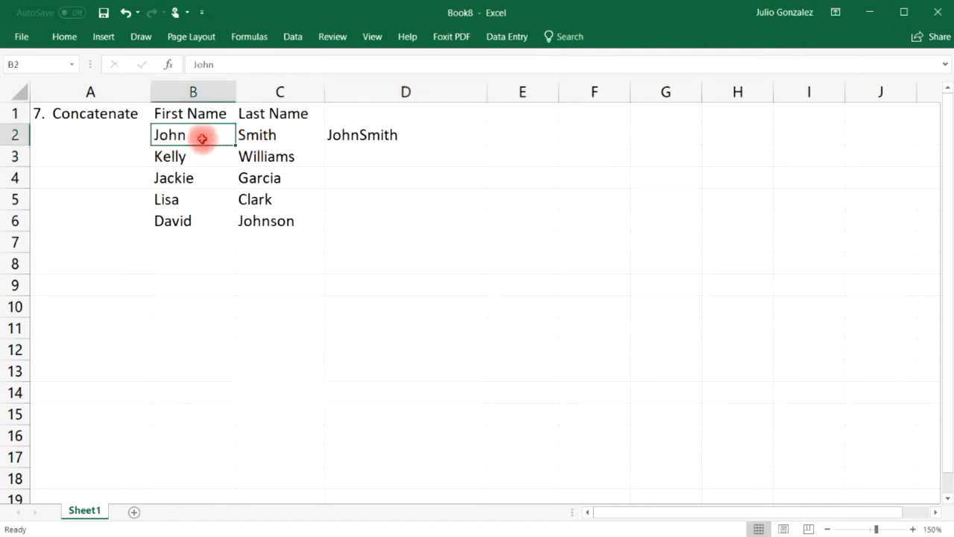
left_click(256, 134)
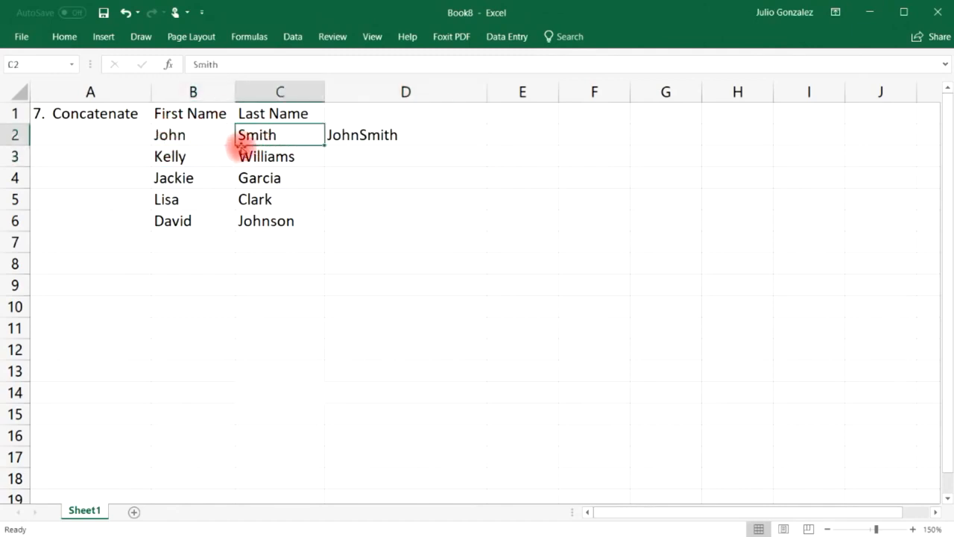
left_click(480, 141)
left_click_drag(486, 144, 535, 214)
left_click_drag(559, 91, 661, 91)
left_click(572, 129)
left_click(376, 134)
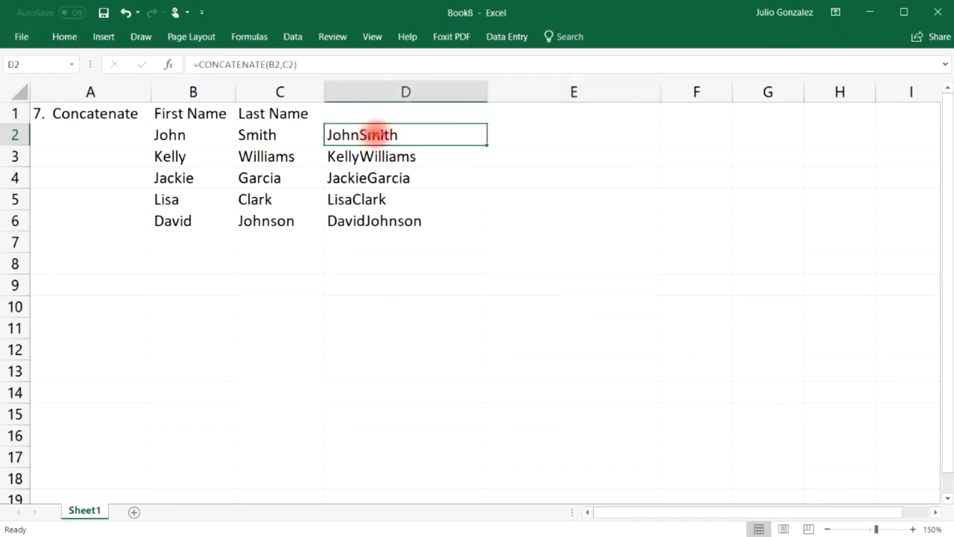
left_click(519, 130)
Enter =CONCATENATE(B2," ",C2) in E2 and fill it down to E6 for space-separated full names.
type("=")
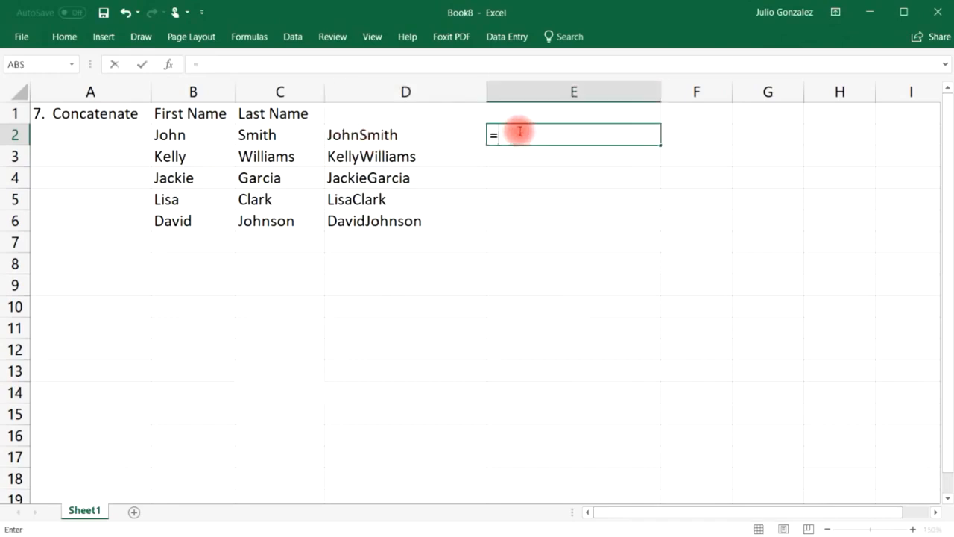
type("conca")
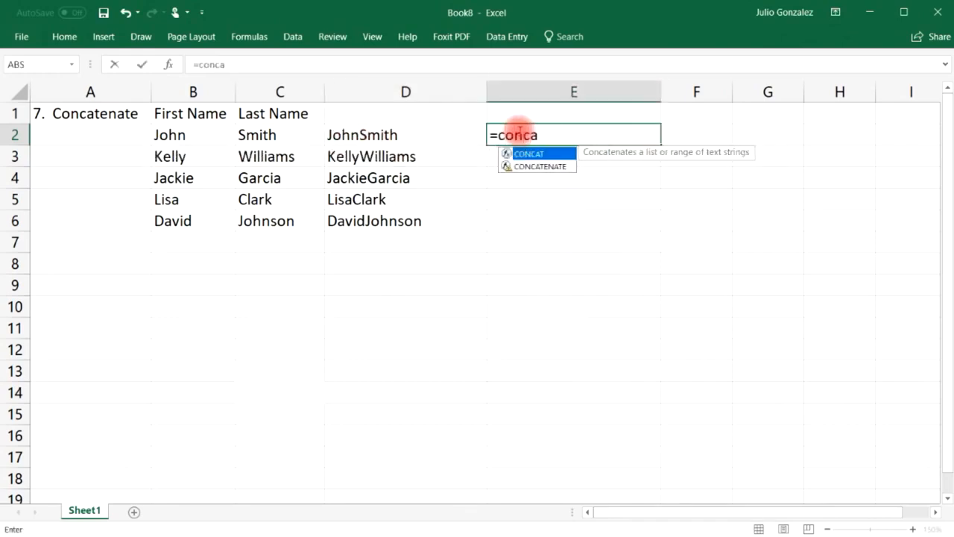
type("tenate(")
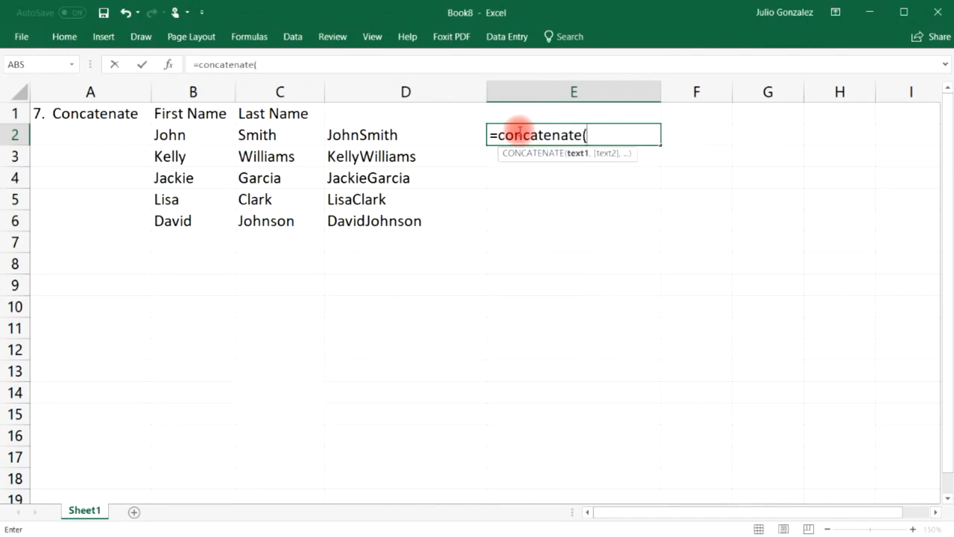
left_click(167, 135)
type(",")
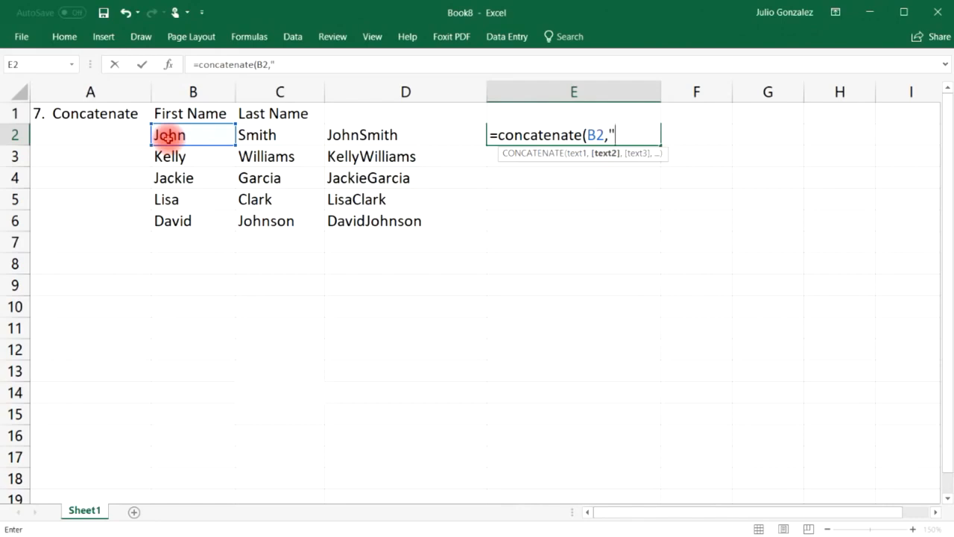
type("\" \",C2")
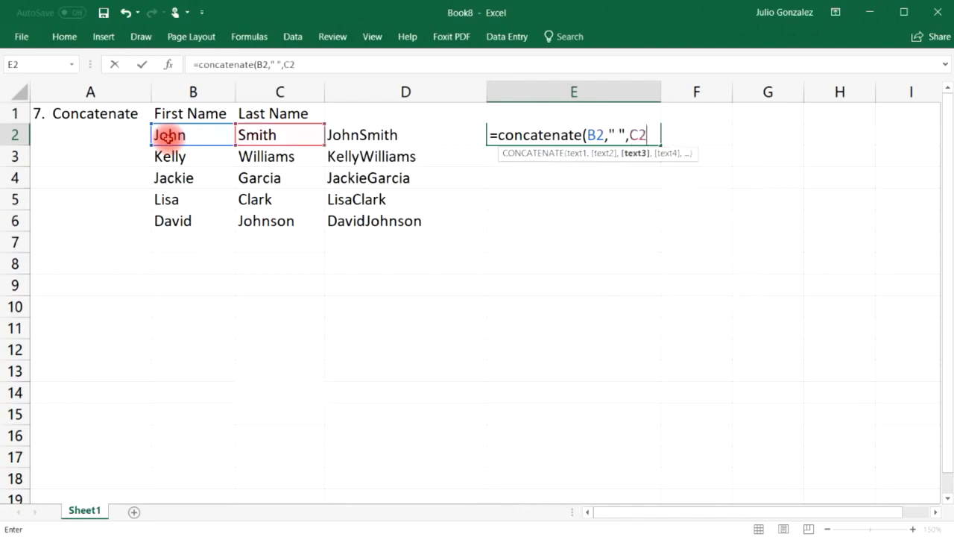
type(")")
key("Return")
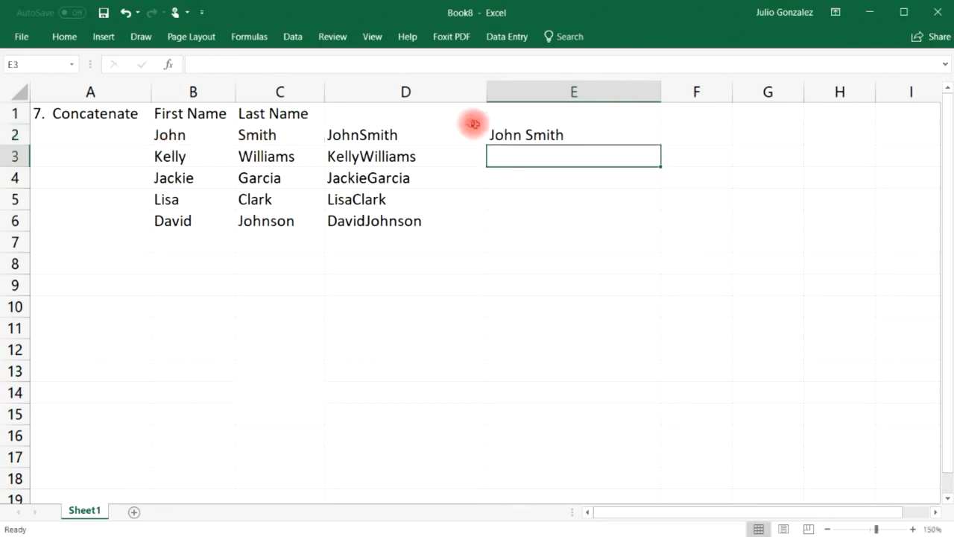
left_click(566, 136)
left_click_drag(660, 145, 661, 228)
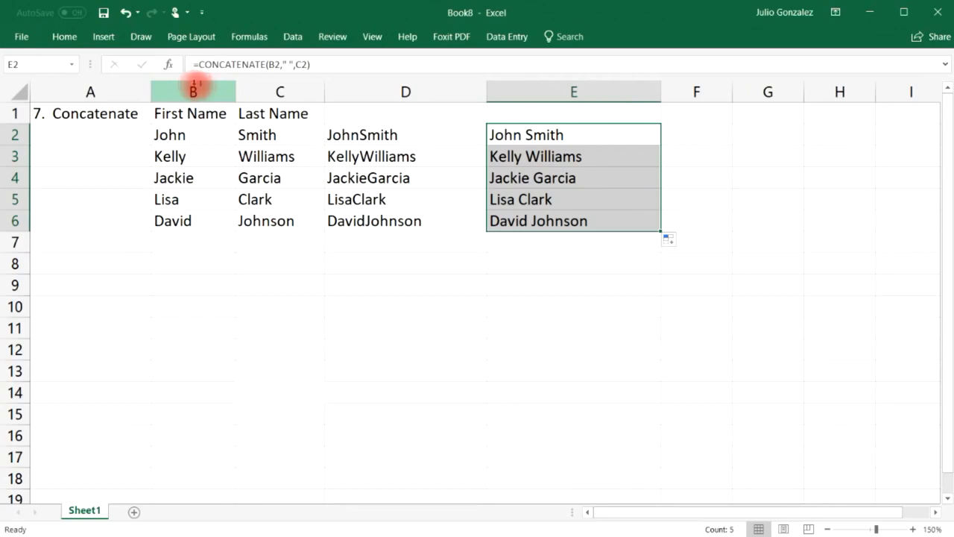
left_click_drag(57, 112, 521, 218)
Clear the name example and start the '8. If' heading in A1.
key("Delete")
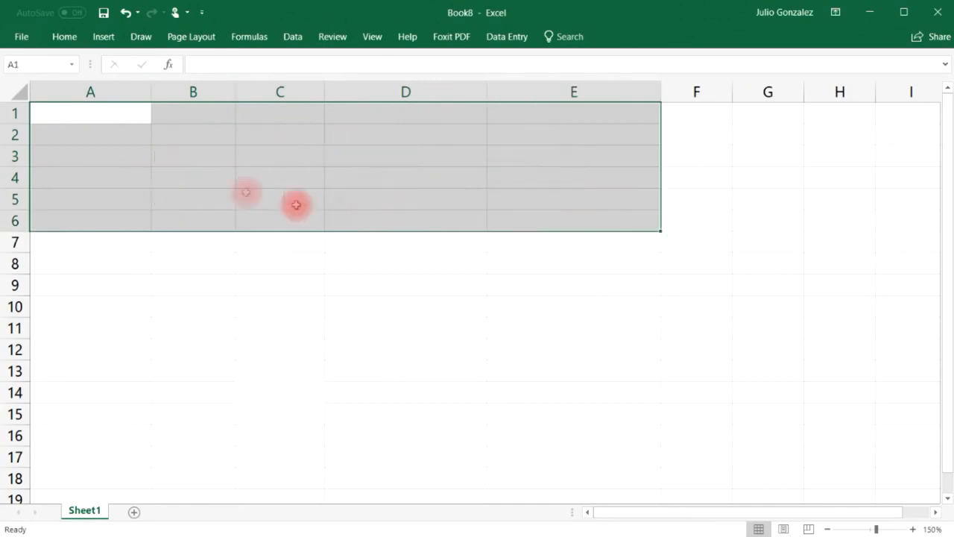
left_click(81, 112)
type("8.")
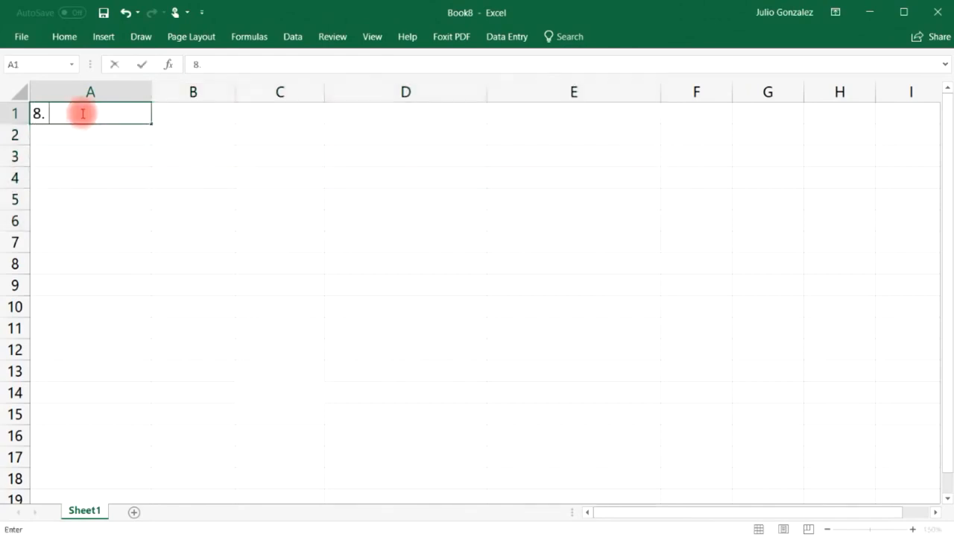
key("Tab")
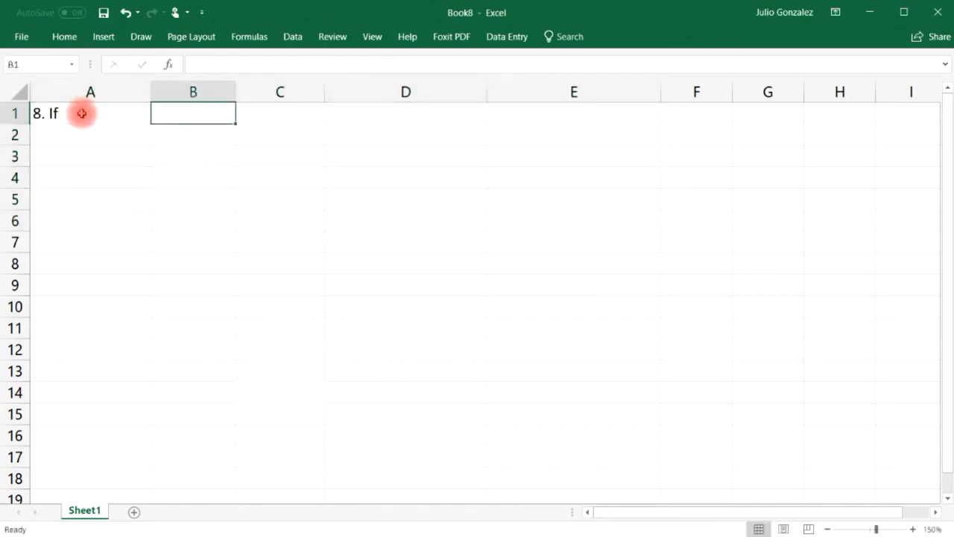
key("Down")
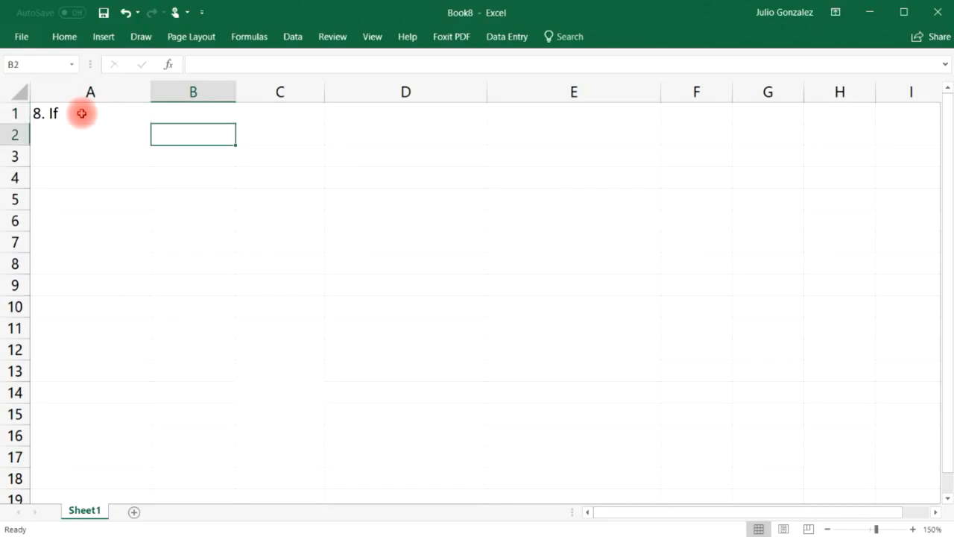
List 'Fruit:' in B2 with Apple, Orange, Lemon and Banana below in B3:B6.
type("Fruit")
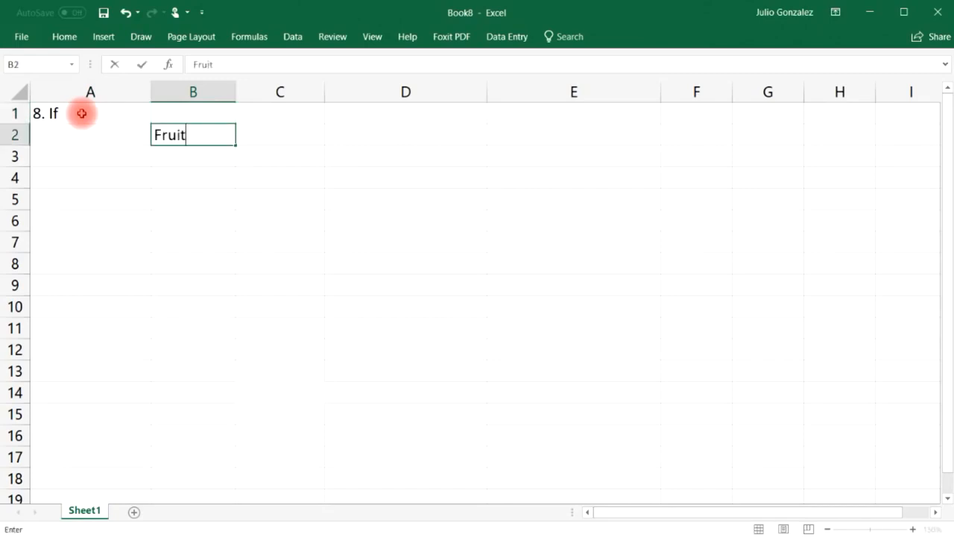
type(":")
key("Return")
type("Apple")
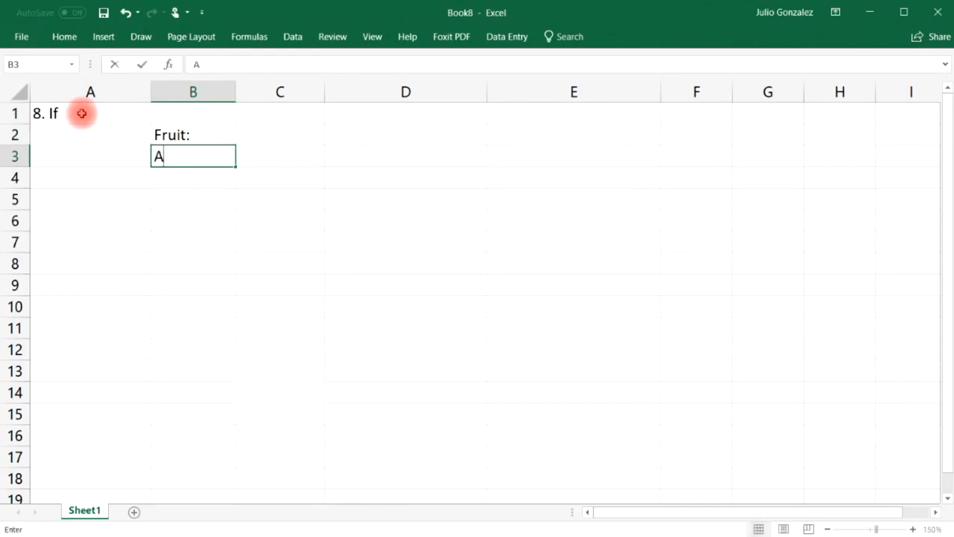
key("Return")
type("Orange")
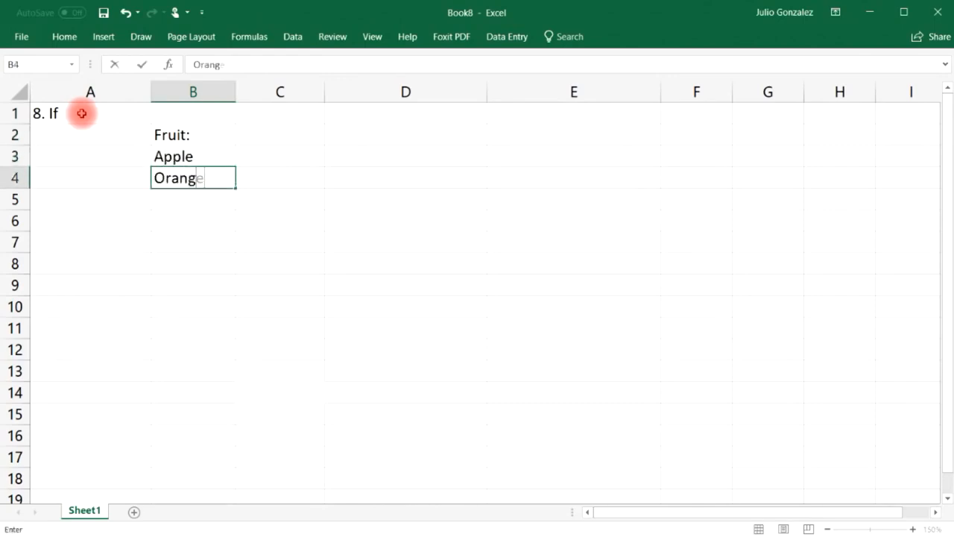
key("Return")
type("Lemon")
key("Return")
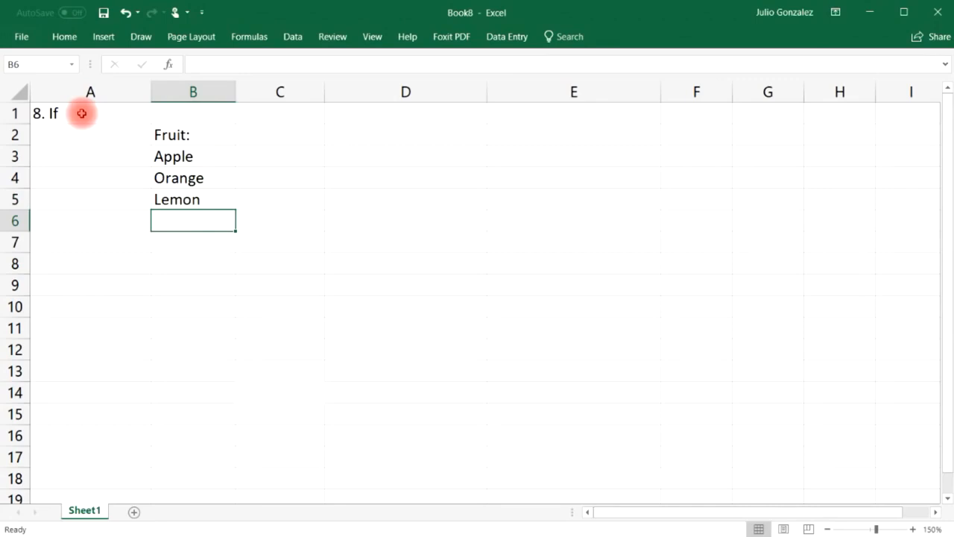
type("Bana")
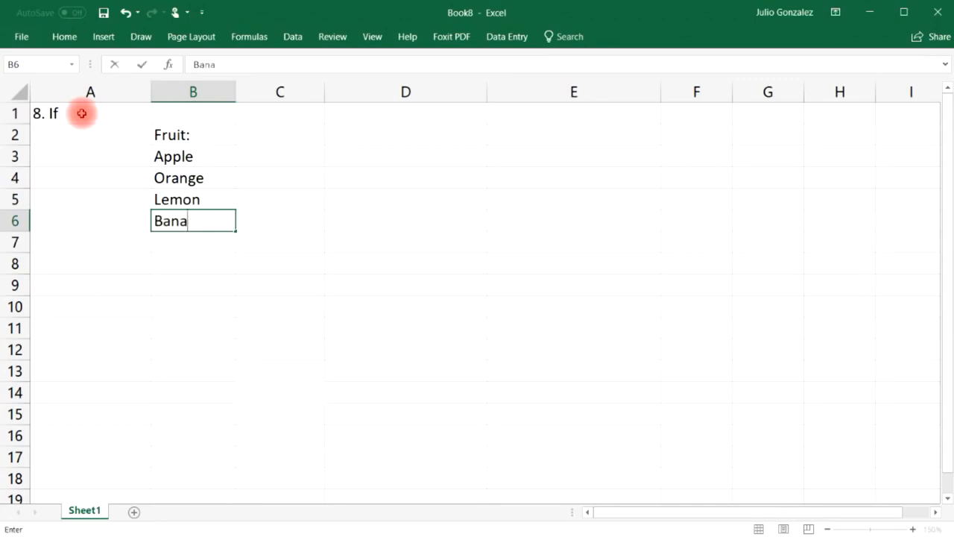
type("dna")
key("Tab")
key("Up")
key("Up")
key("Up")
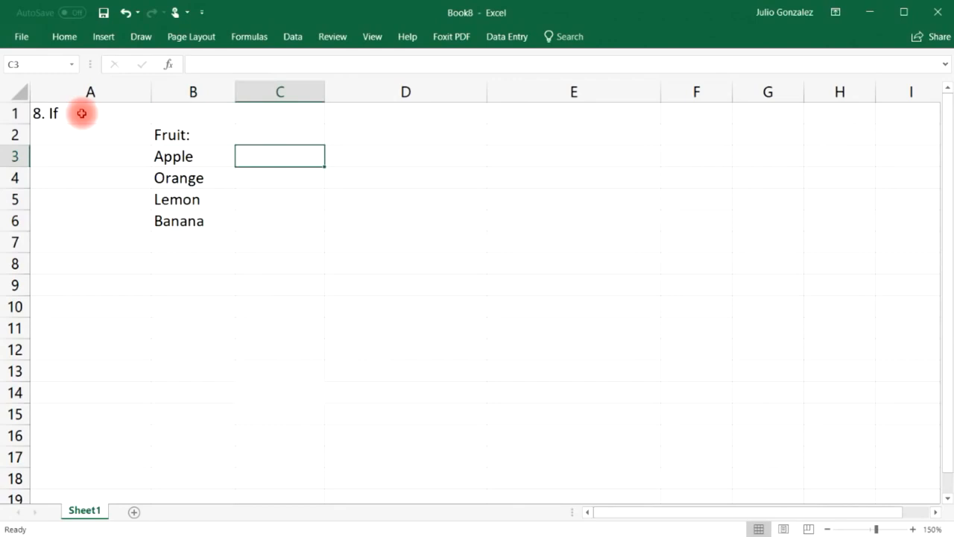
Enter =IF(B3="Orange",TRUE,FALSE) in C3 and fill it down to C6.
type("=if(")
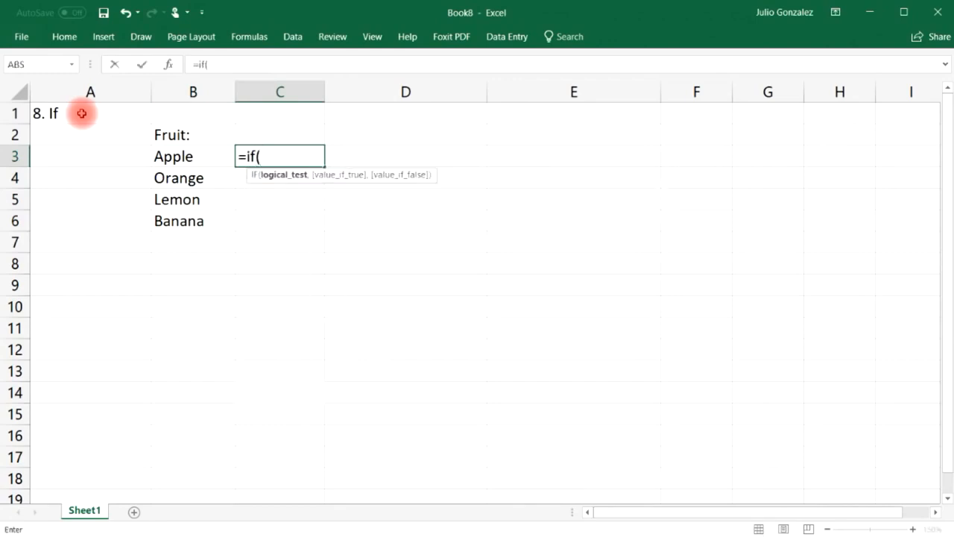
type("B3=")
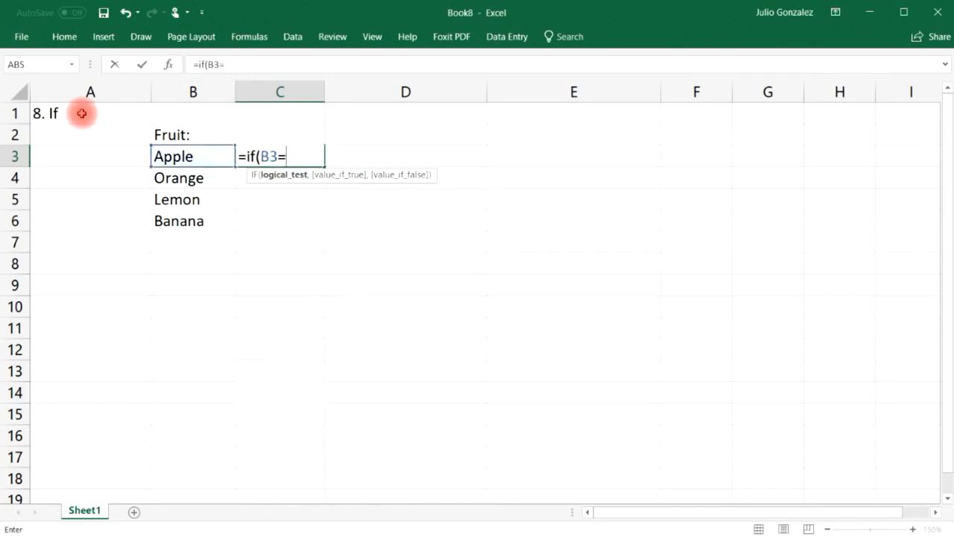
type("\"Orange\",")
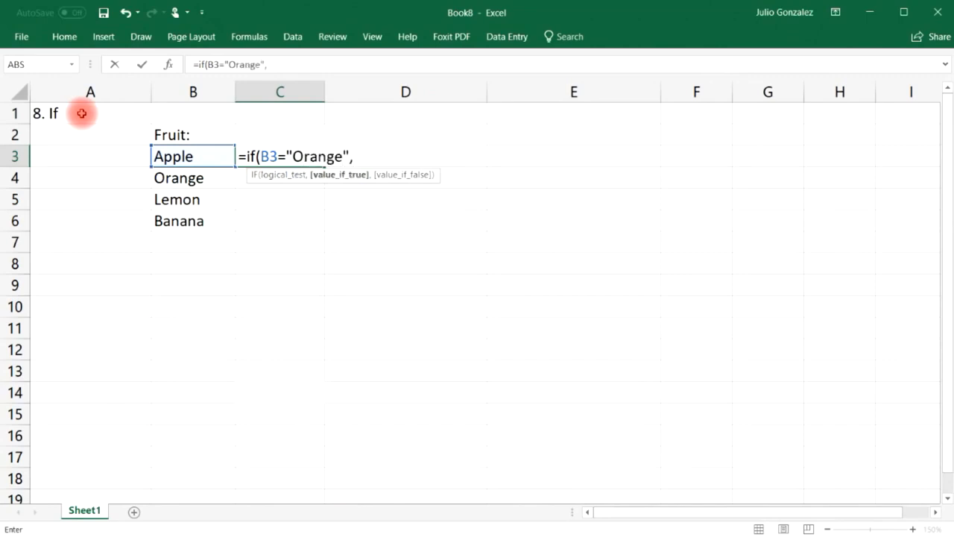
type("True,")
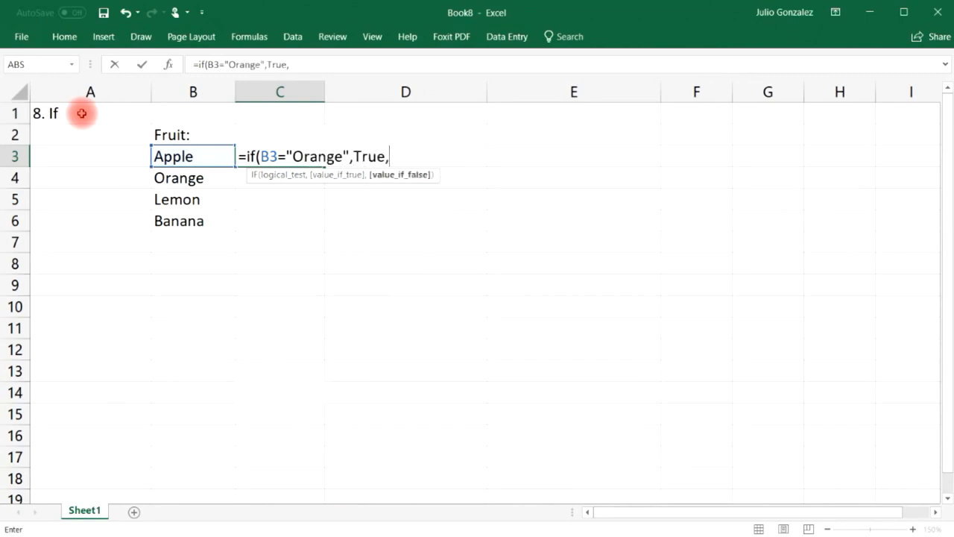
type("False)")
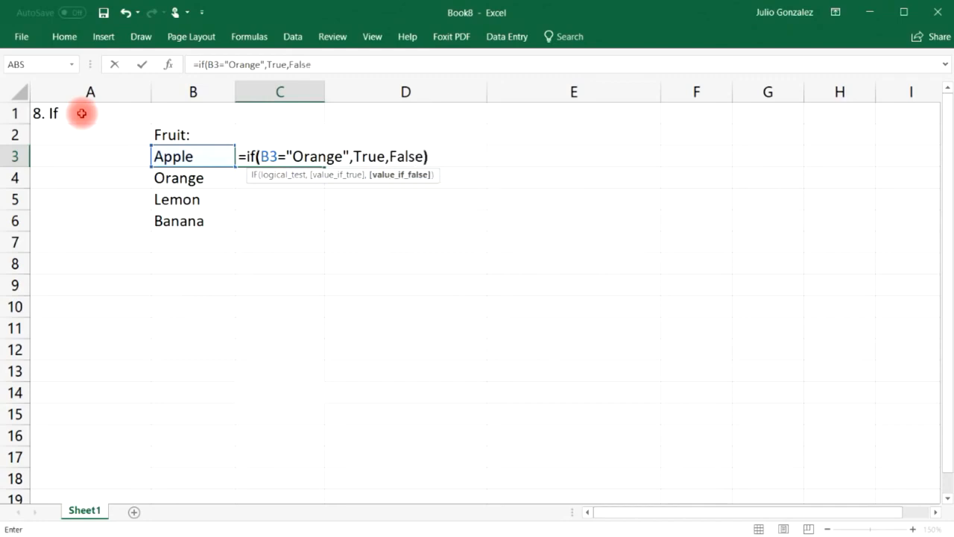
key("Return")
left_click(261, 158)
left_click(202, 155)
left_click(278, 156)
left_click_drag(323, 163, 323, 231)
left_click(298, 179)
Swap B3 to Orange and B4 to Apple so only C3 returns TRUE.
left_click(195, 179)
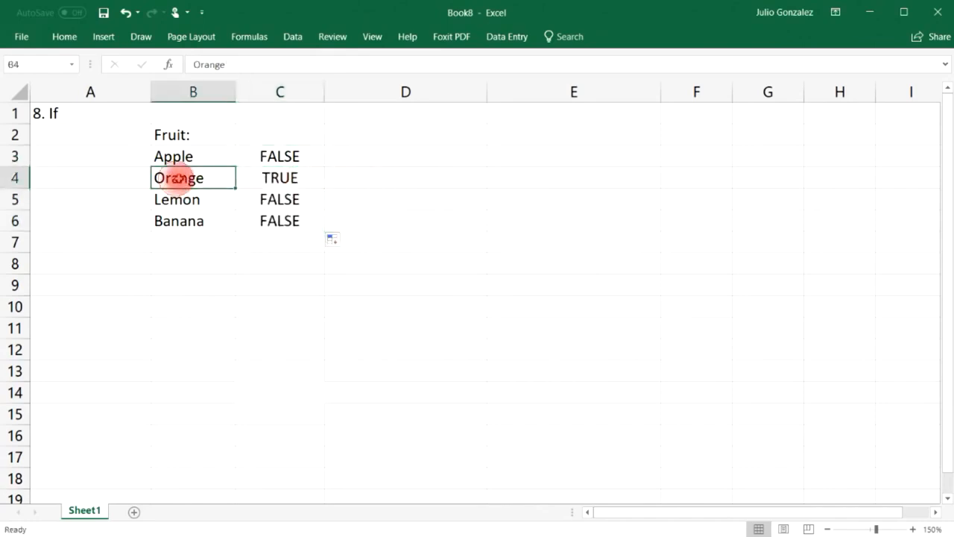
left_click(205, 152)
type("Orange")
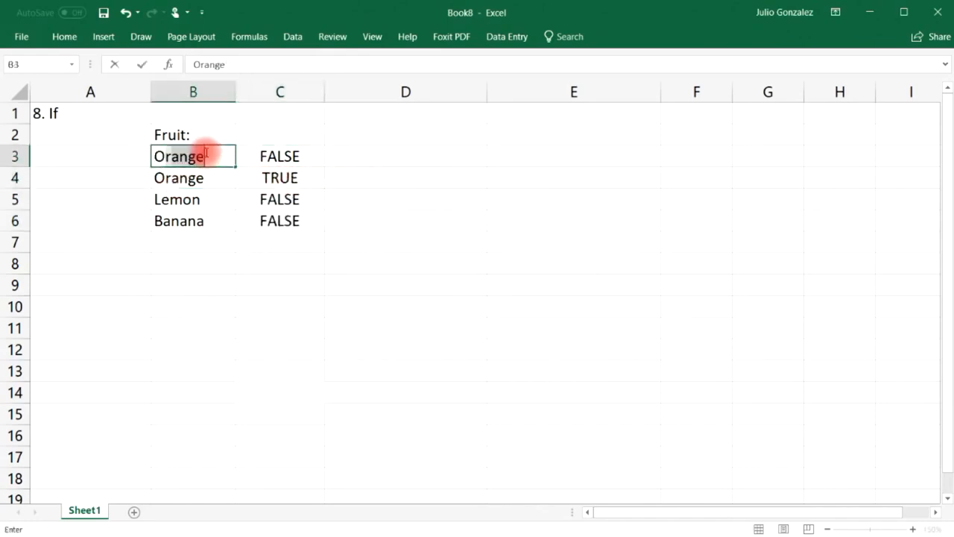
key("Return")
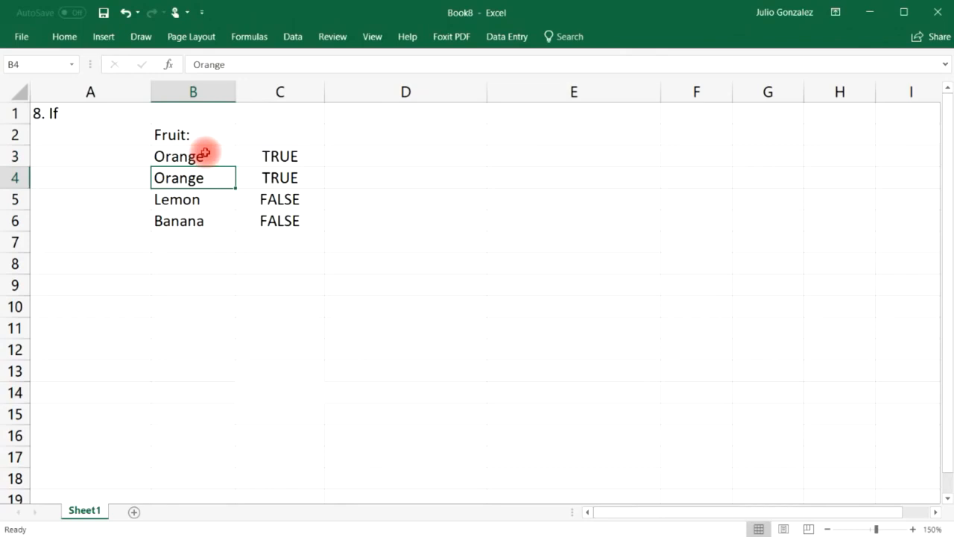
type("Apple")
key("Return")
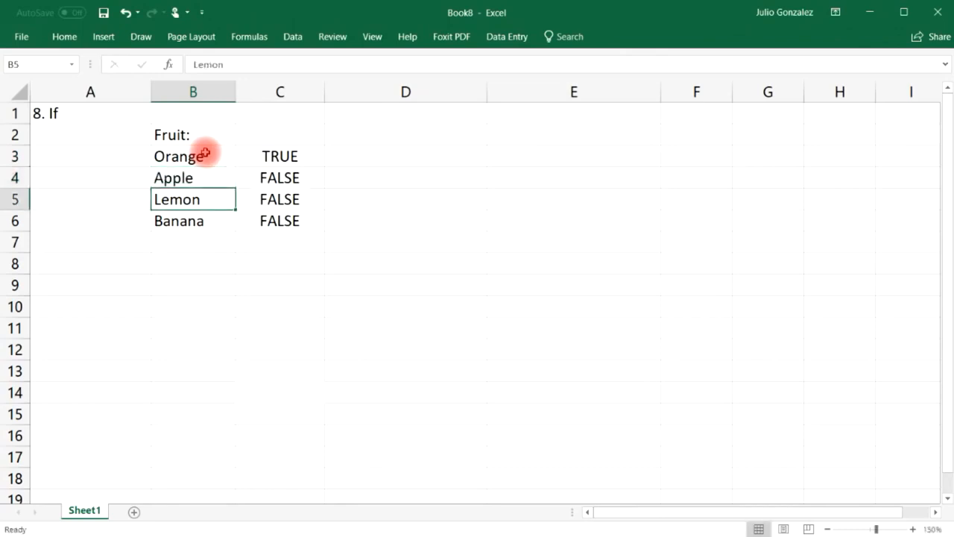
left_click(366, 156)
Enter =IF(B3="Lemon","Yes","It is not a lemon") in D3 and fill it down to D6.
type("=")
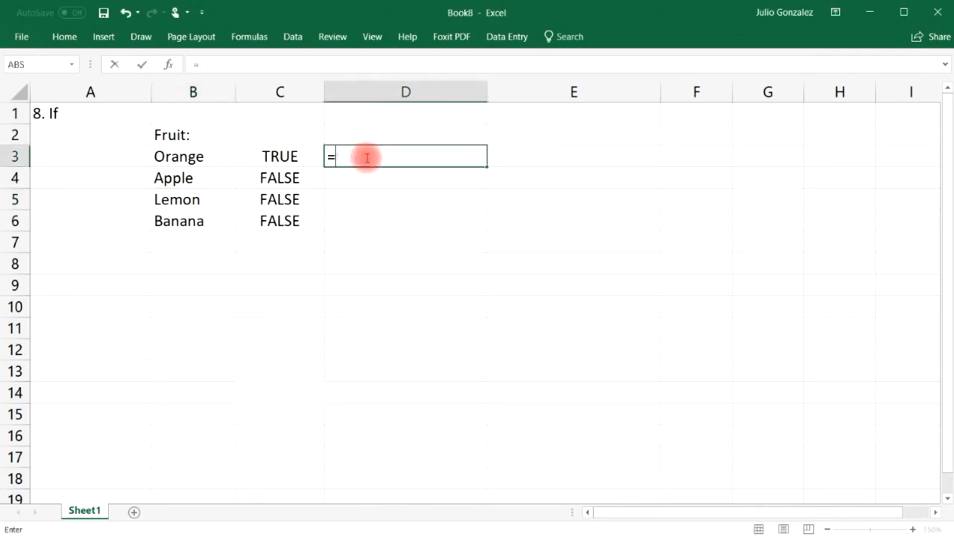
type("if(")
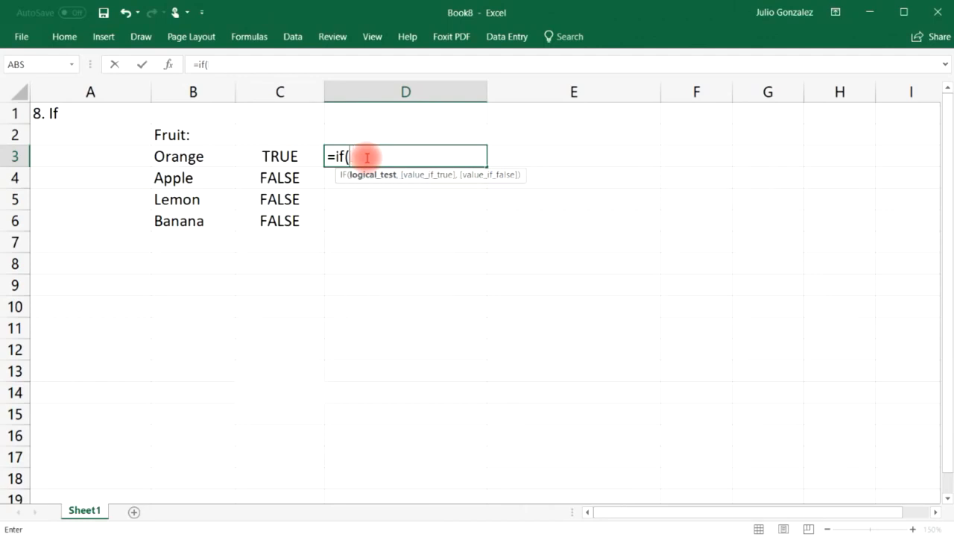
type("B3=")
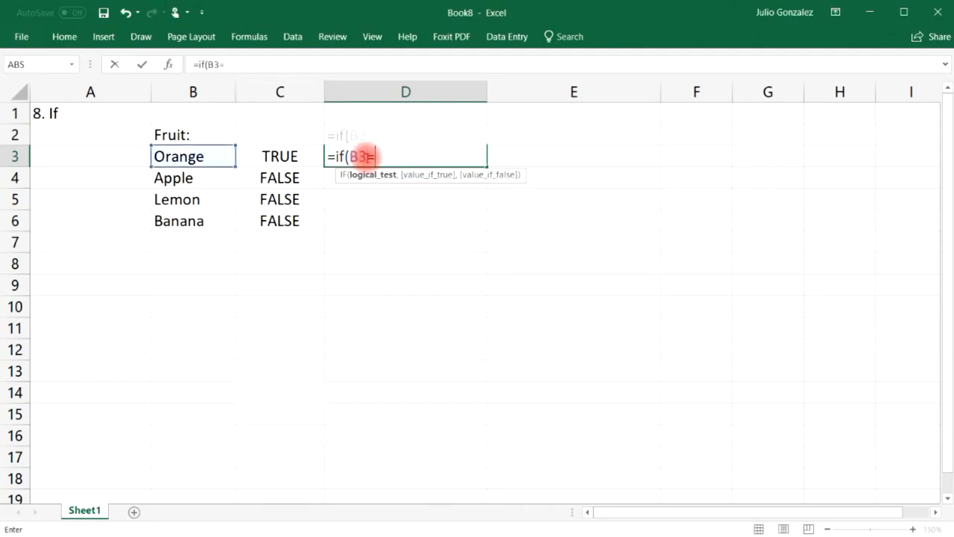
type("\"Lemon")
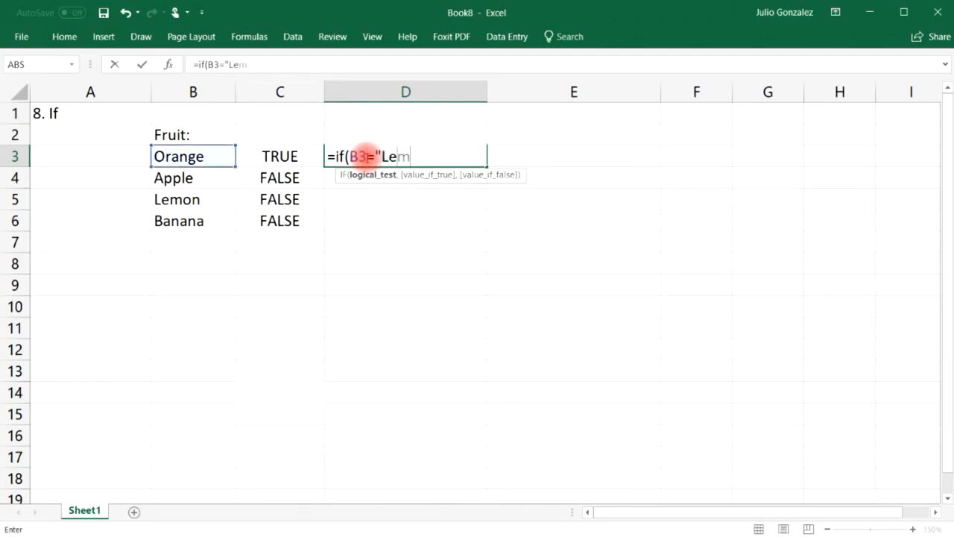
type(",")
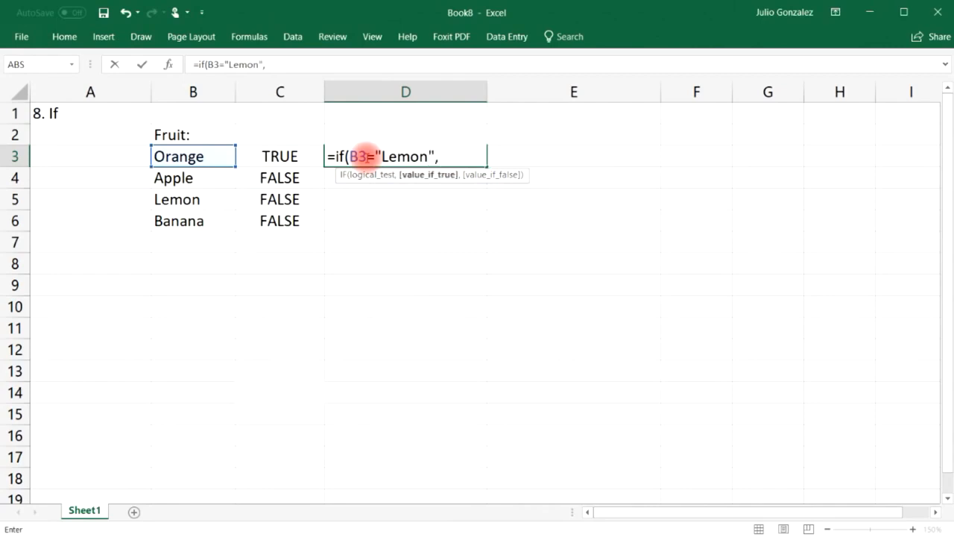
type("\"Yes\",\"It")
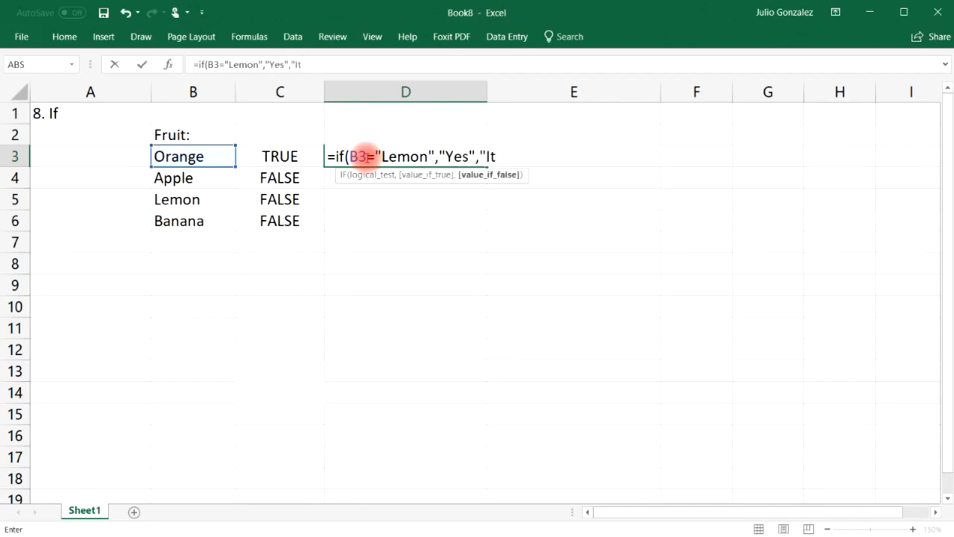
type(" is not a lemo")
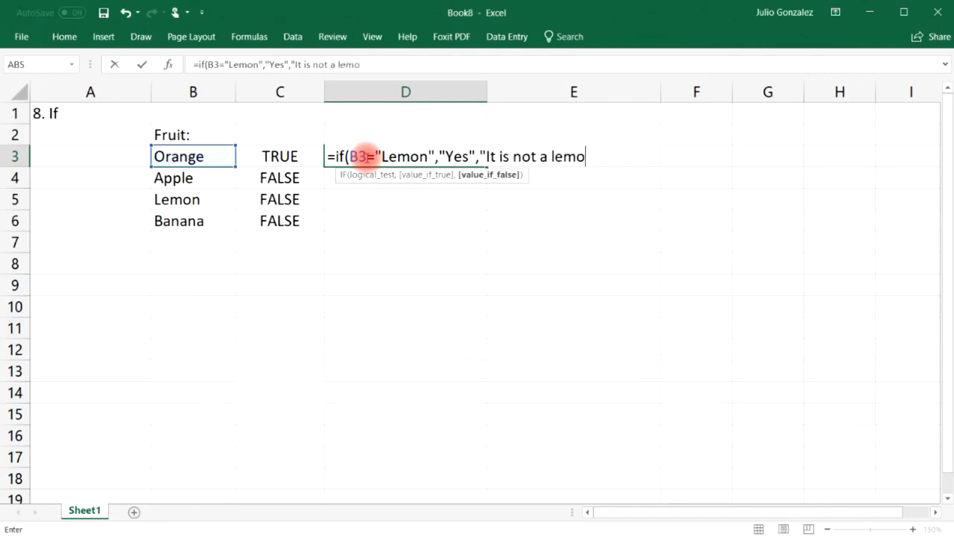
type("n\")")
key("Return")
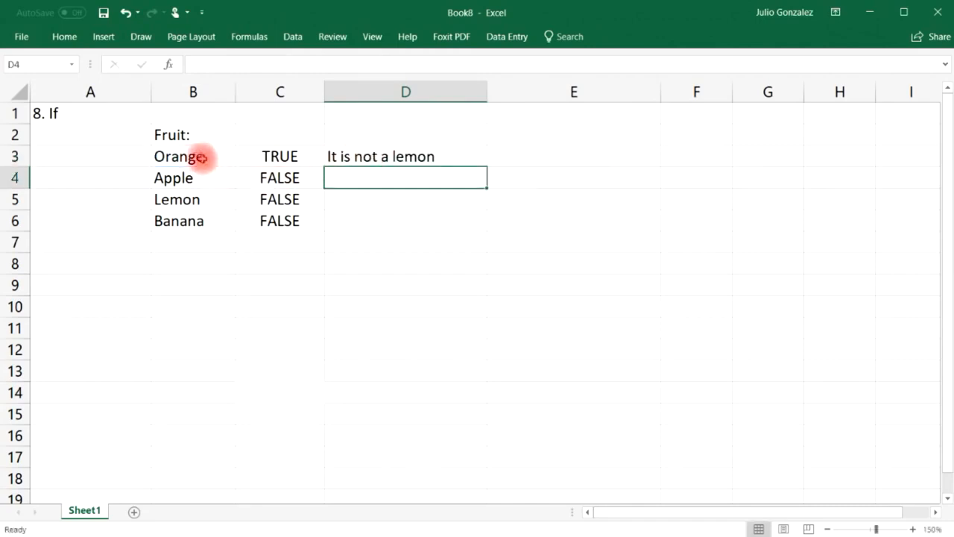
left_click(190, 157)
left_click(404, 154)
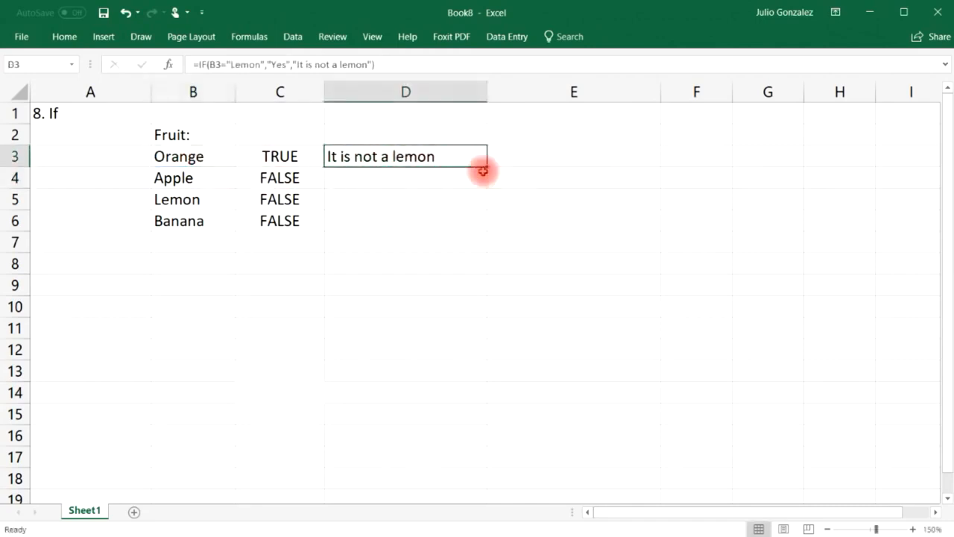
left_click_drag(486, 166, 495, 227)
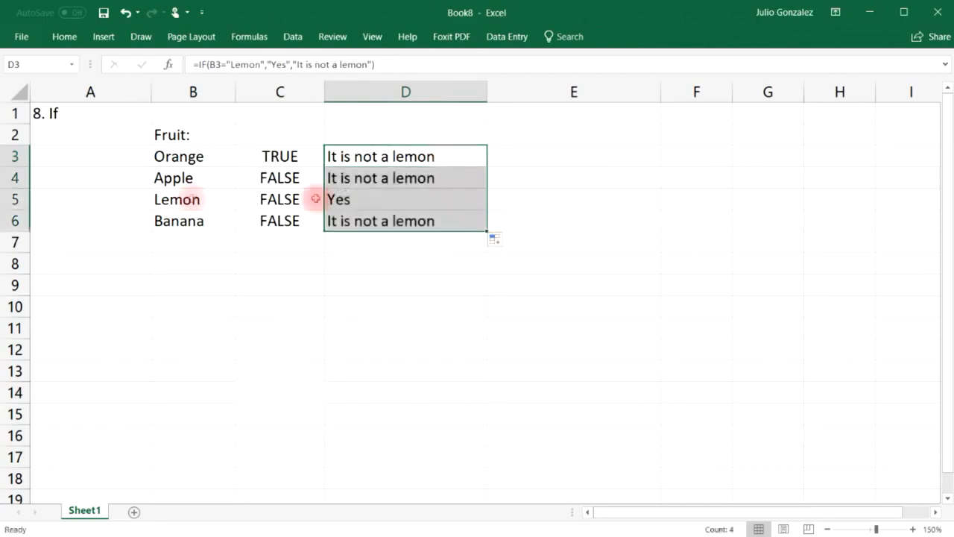
left_click(170, 197)
left_click(336, 199)
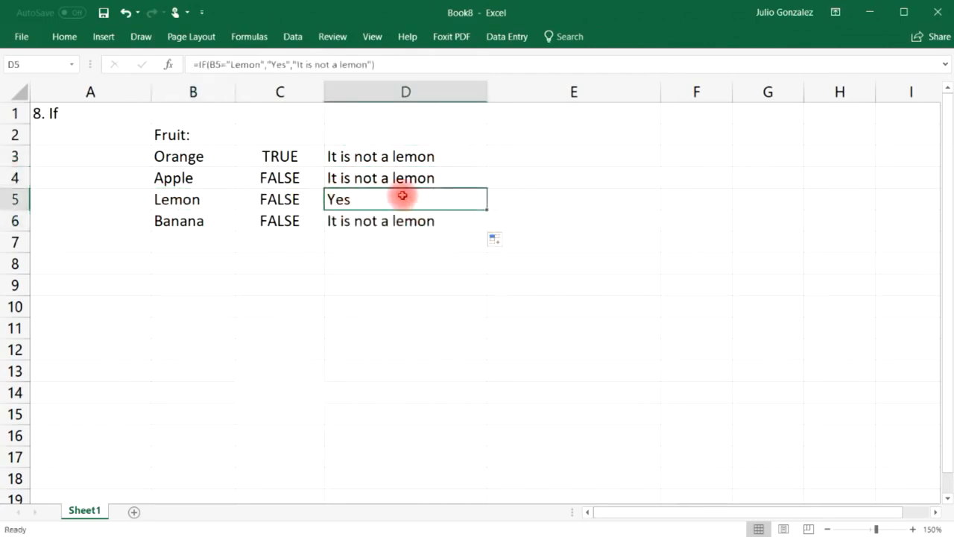
left_click(207, 285)
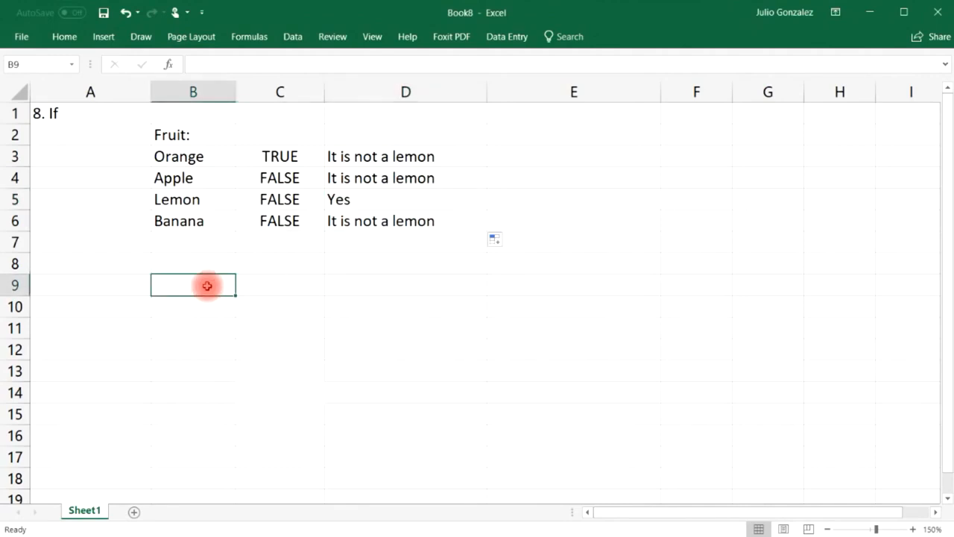
Type the numbers 15, 25, 50 and 84 into B9:B12.
type("15")
left_click(204, 309)
type("2")
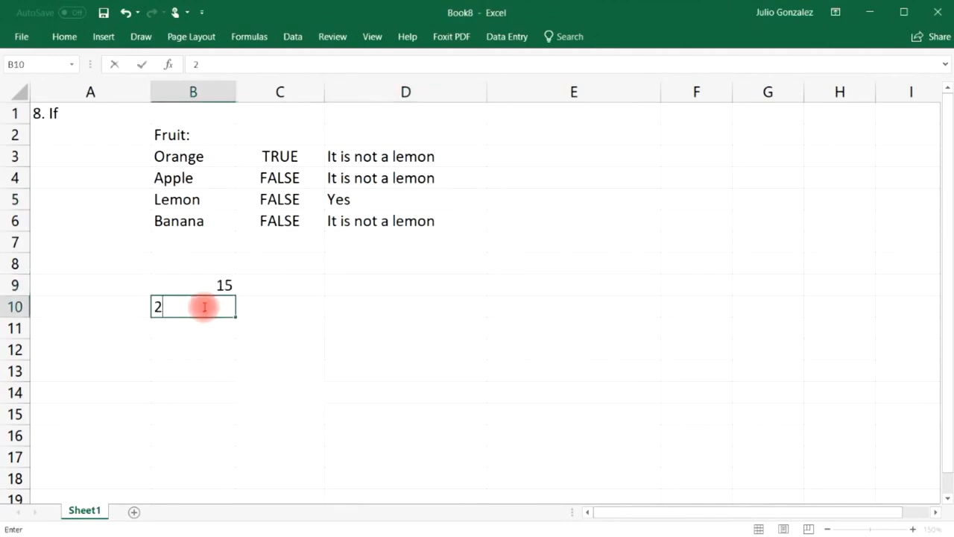
type("5")
left_click(187, 329)
type("50")
left_click(195, 350)
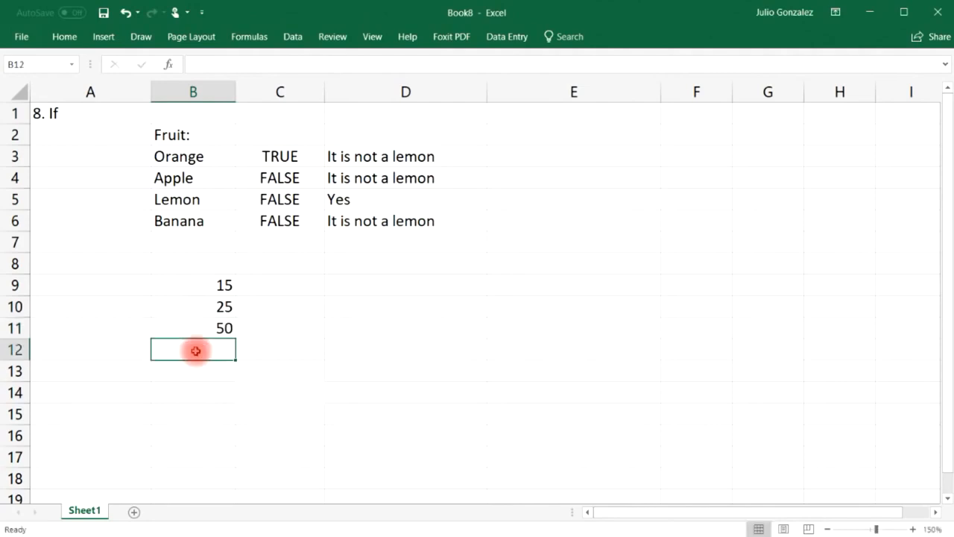
type("84")
Enter =IF(B9>30,B9*10,0) in C9 and fill it to C12, giving 0, 0, 500, 840.
left_click(301, 284)
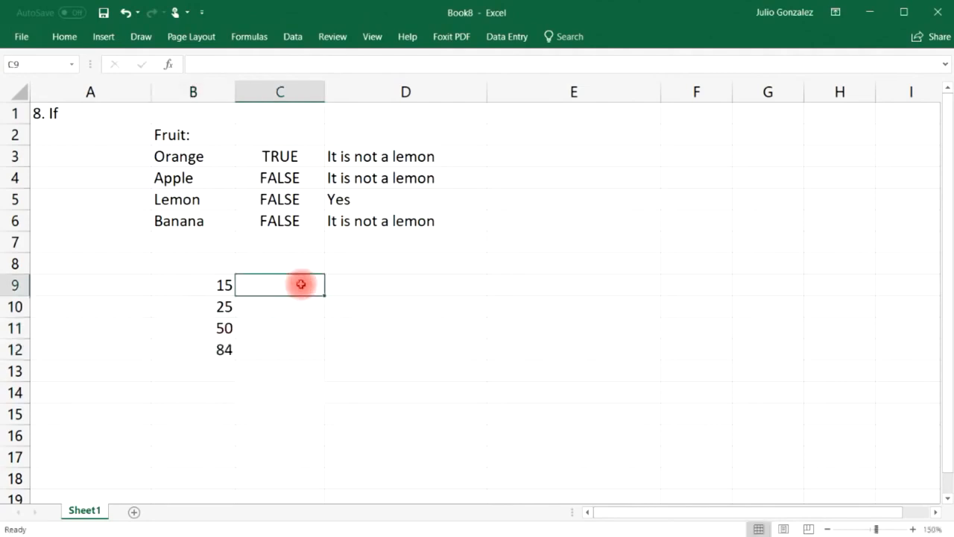
type("=if")
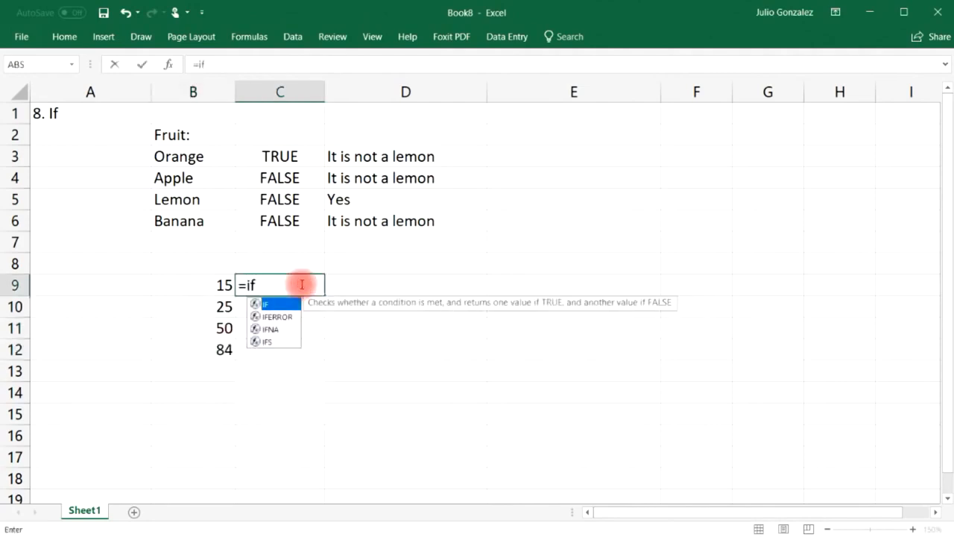
type("(B9")
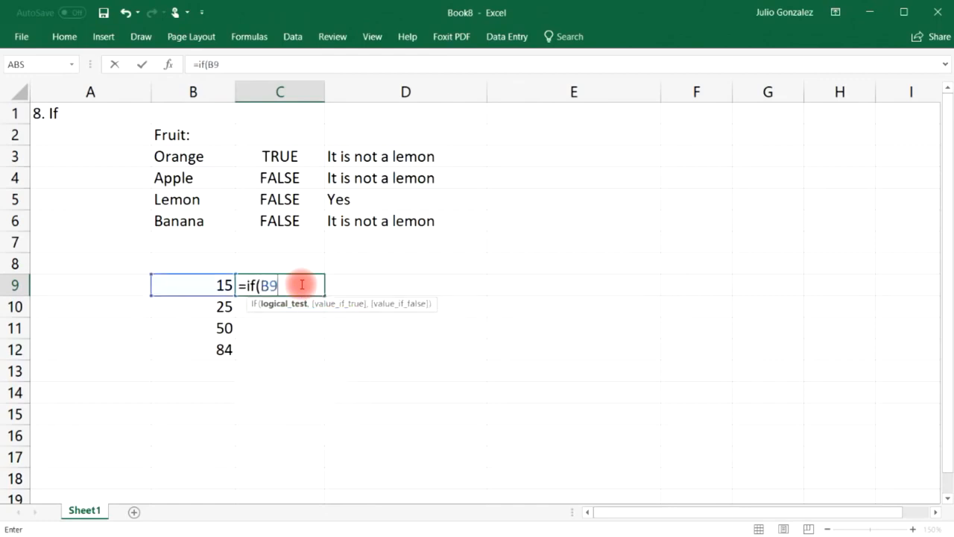
type(">30")
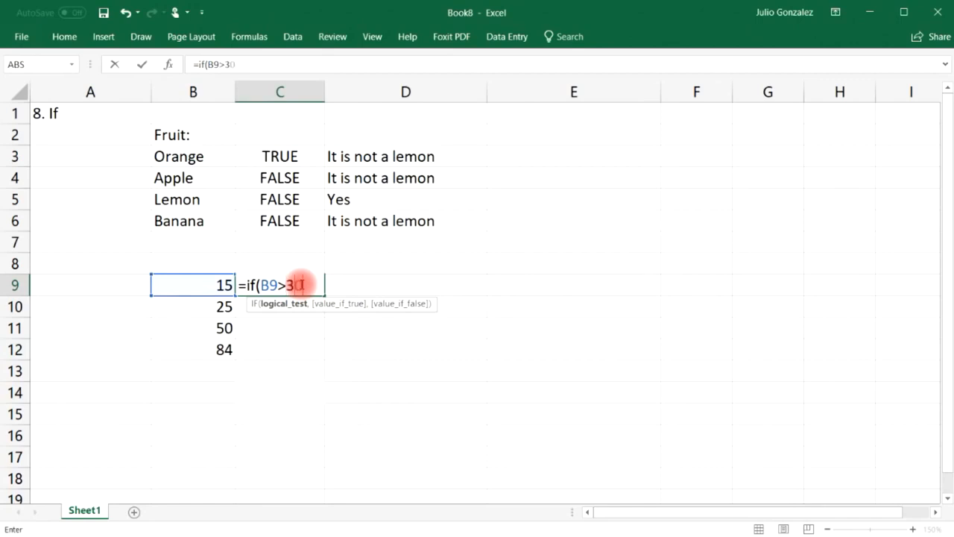
type(",")
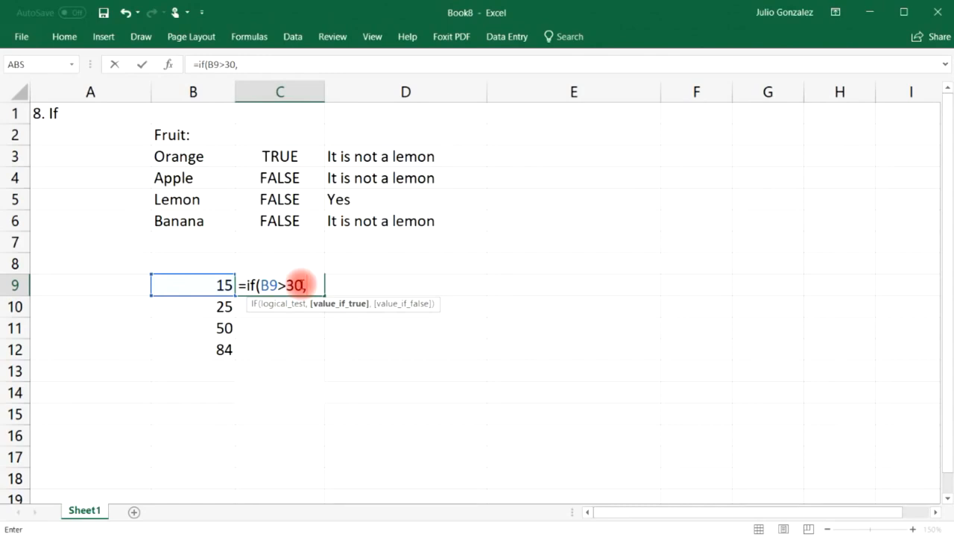
type("B")
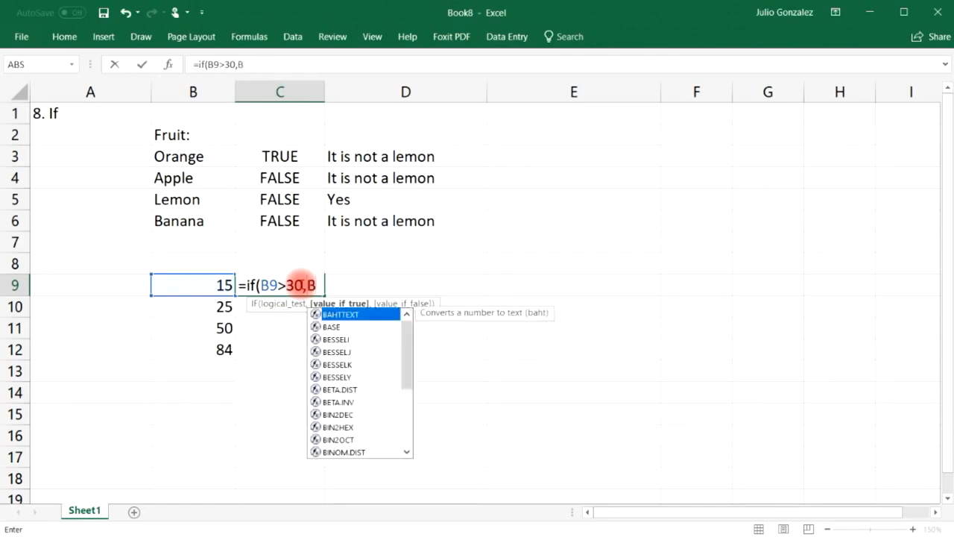
type("9*10,")
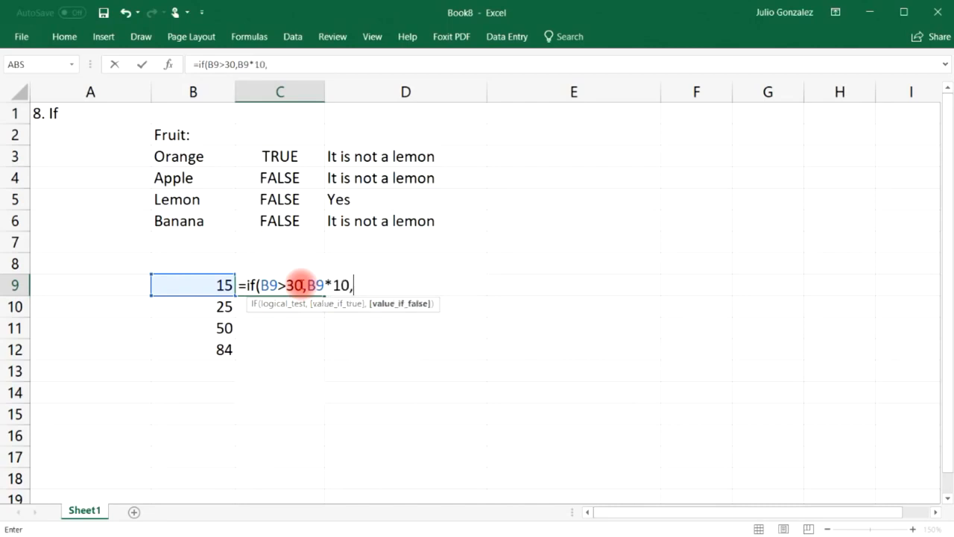
type("0)")
key("Return")
left_click(301, 284)
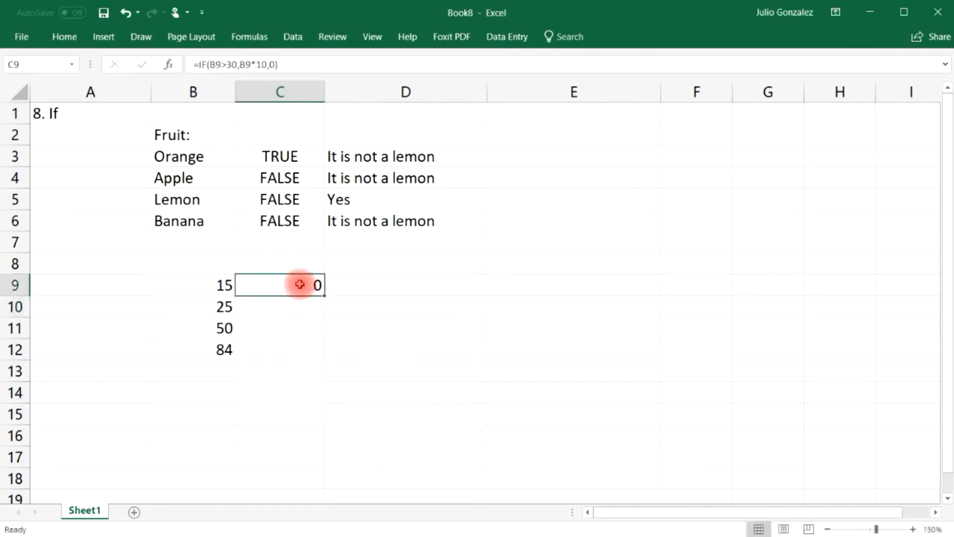
left_click_drag(325, 295, 326, 359)
left_click(231, 326)
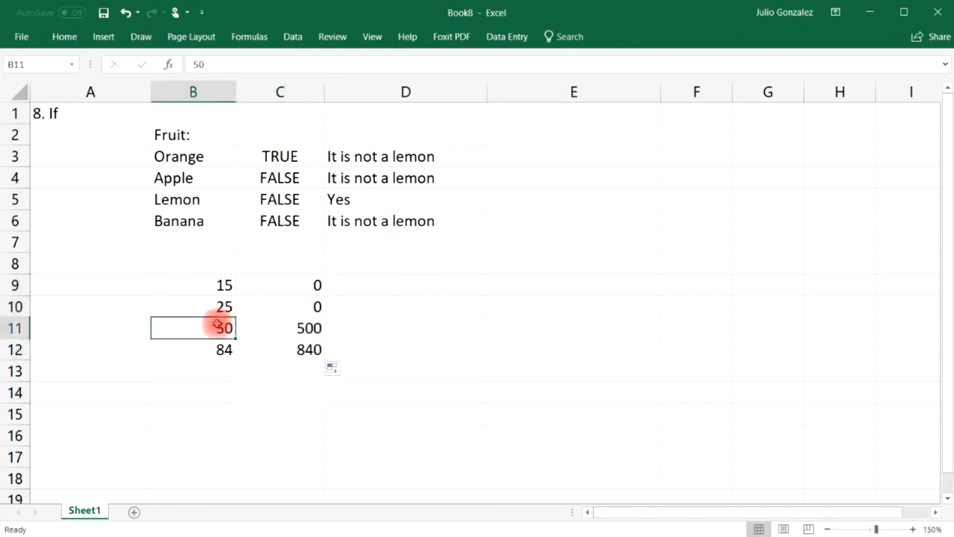
left_click(287, 329)
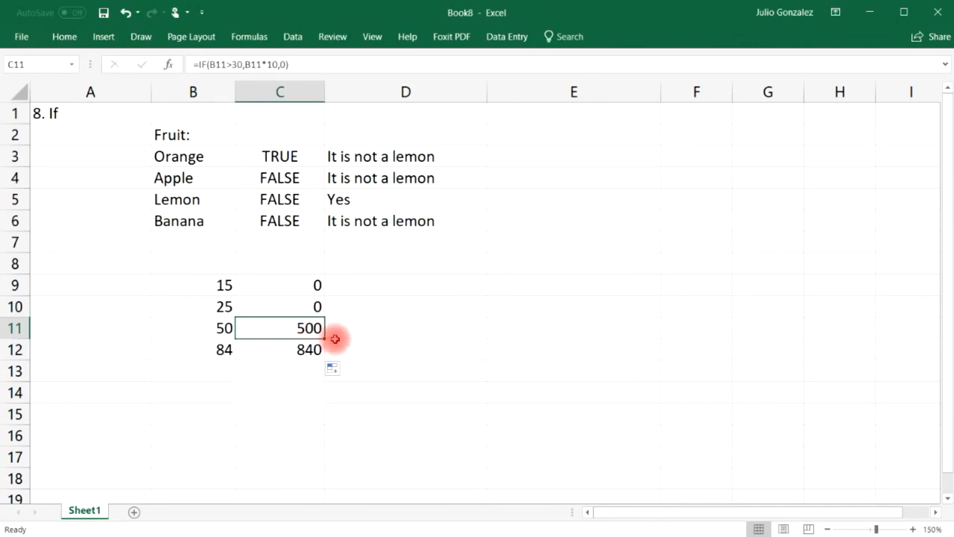
left_click(227, 350)
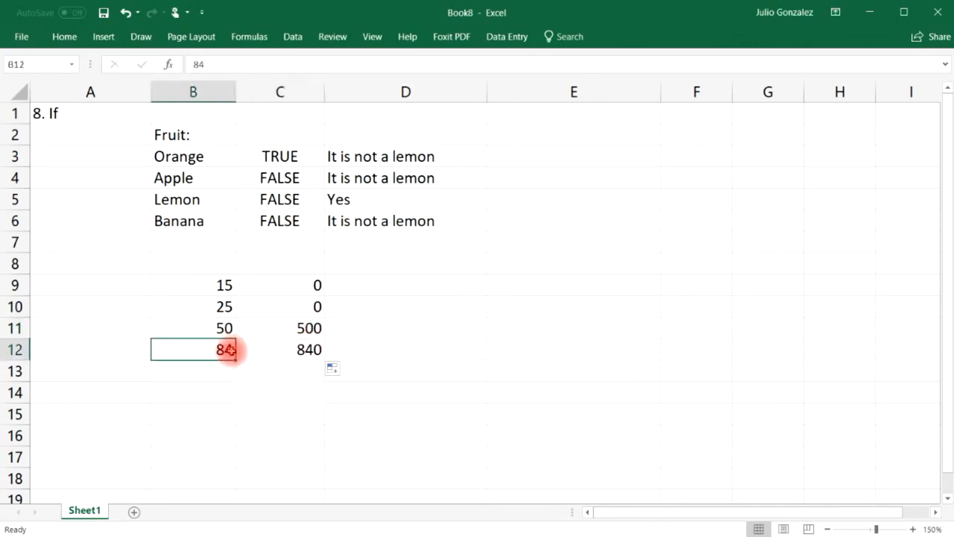
left_click(282, 349)
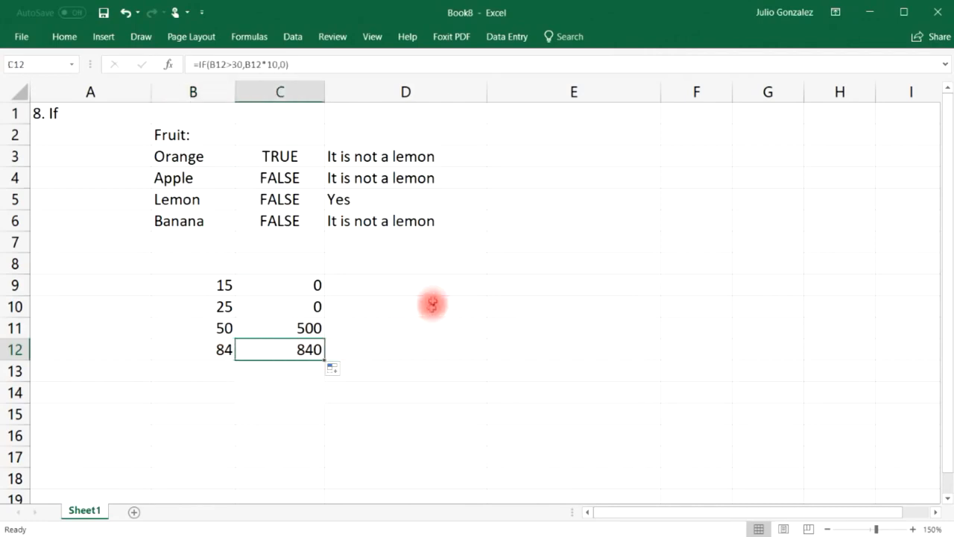
left_click(430, 286)
type("=if")
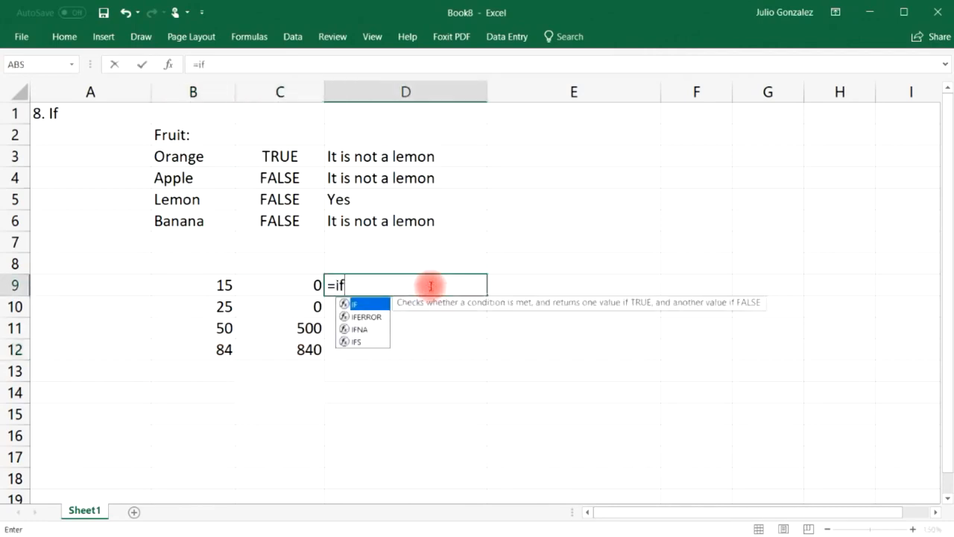
type("(B")
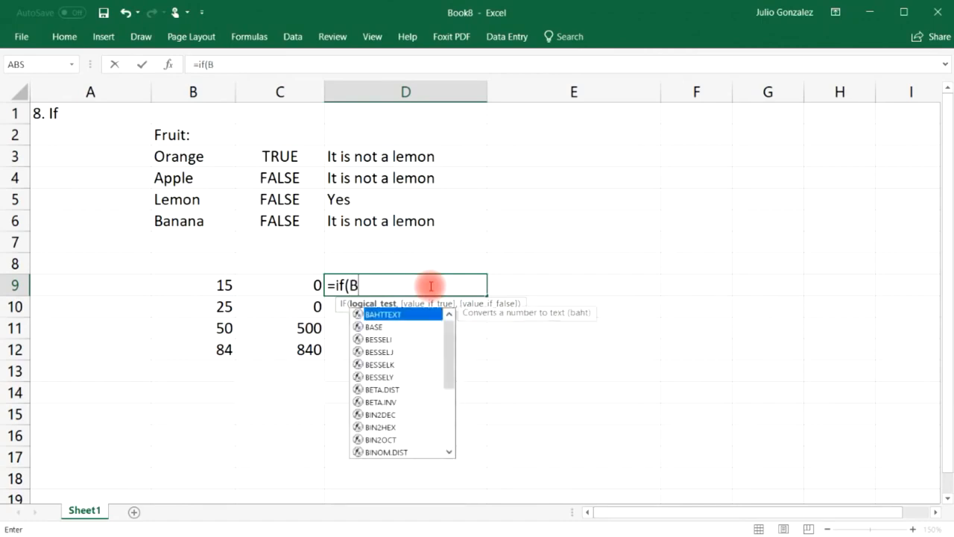
type("9<")
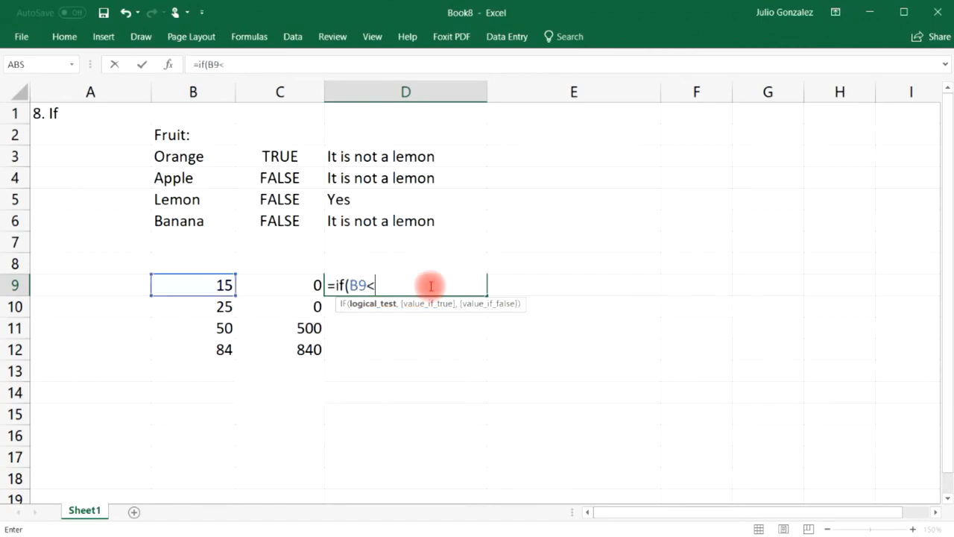
type("30,")
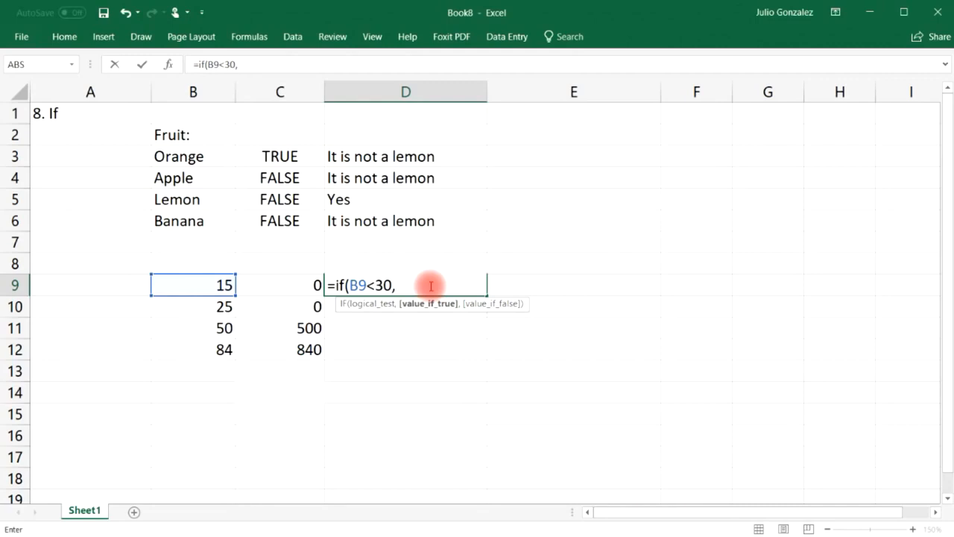
type("B9")
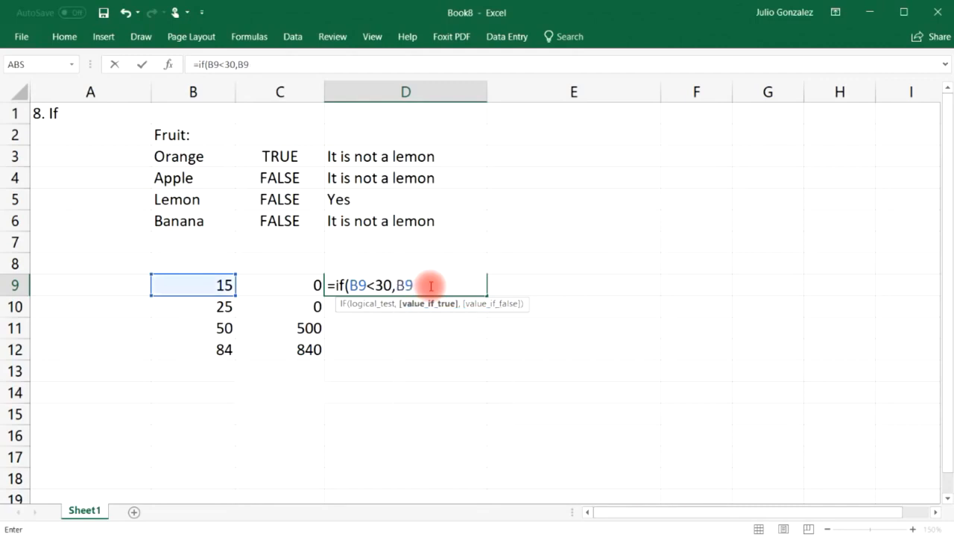
type("*")
key("BackSpace")
type("-10,")
type("B9*")
key("BackSpace")
type("/10")
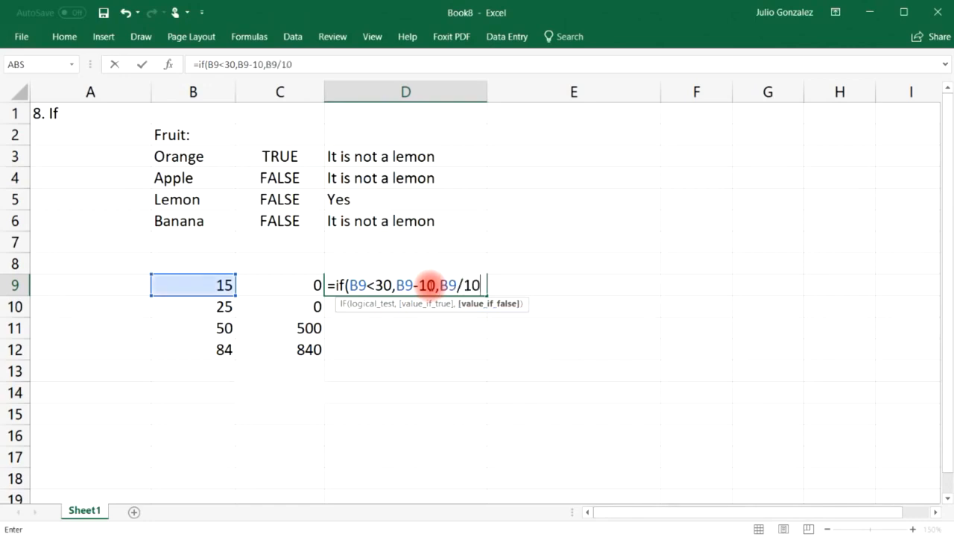
key("Return")
left_click(430, 286)
left_click_drag(487, 294, 506, 335)
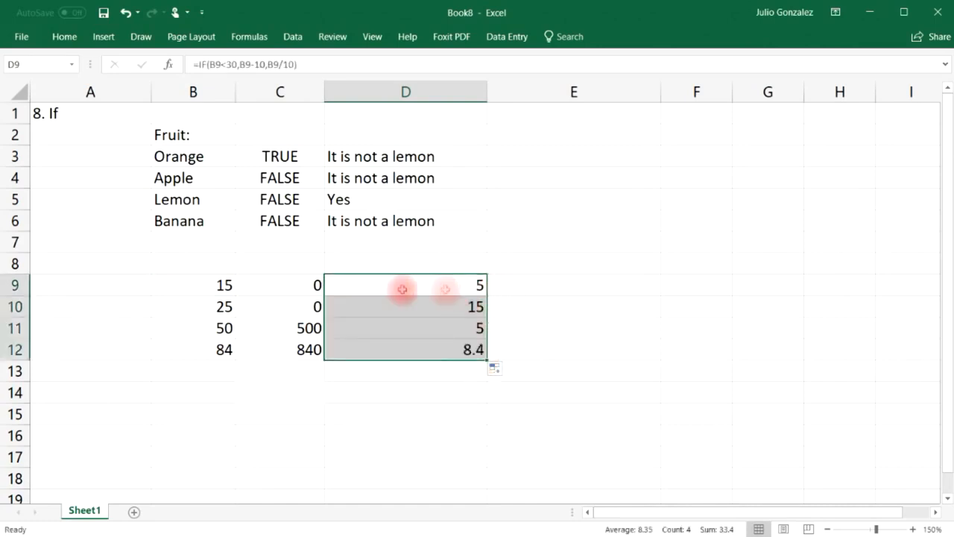
left_click(232, 284)
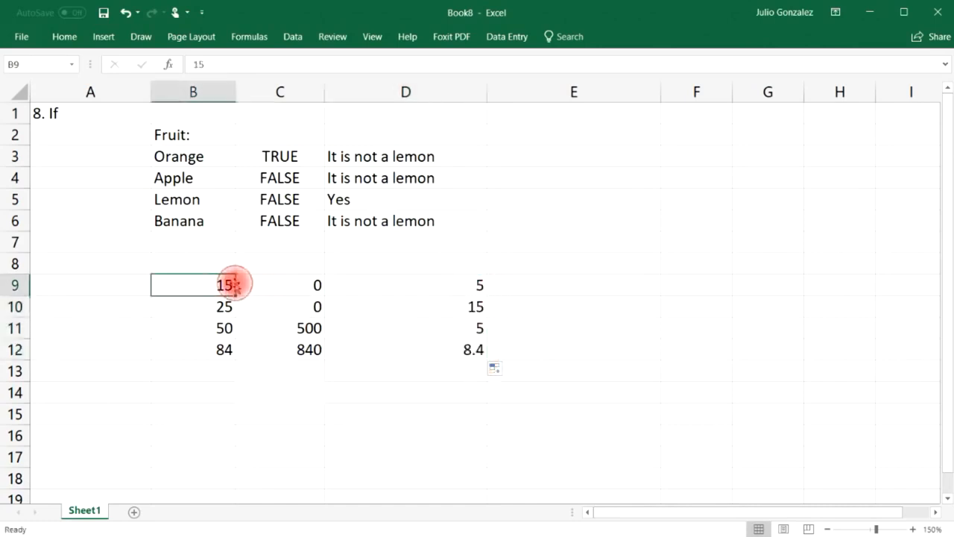
left_click(394, 285)
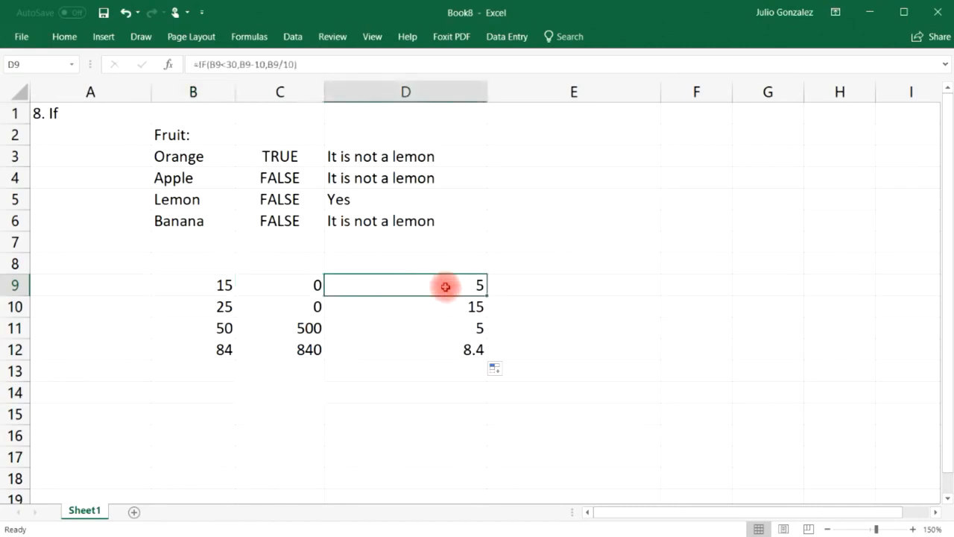
left_click(224, 285)
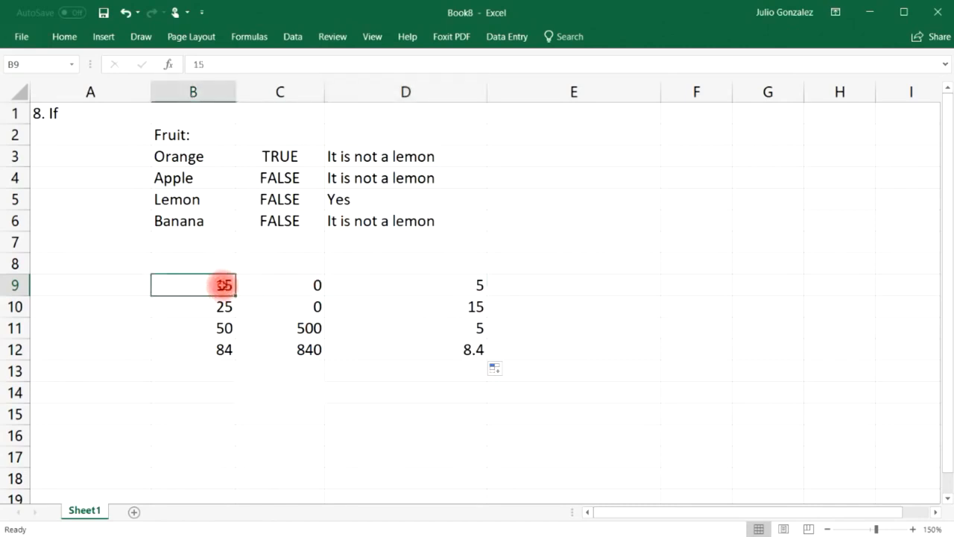
left_click(451, 292)
left_click(224, 305)
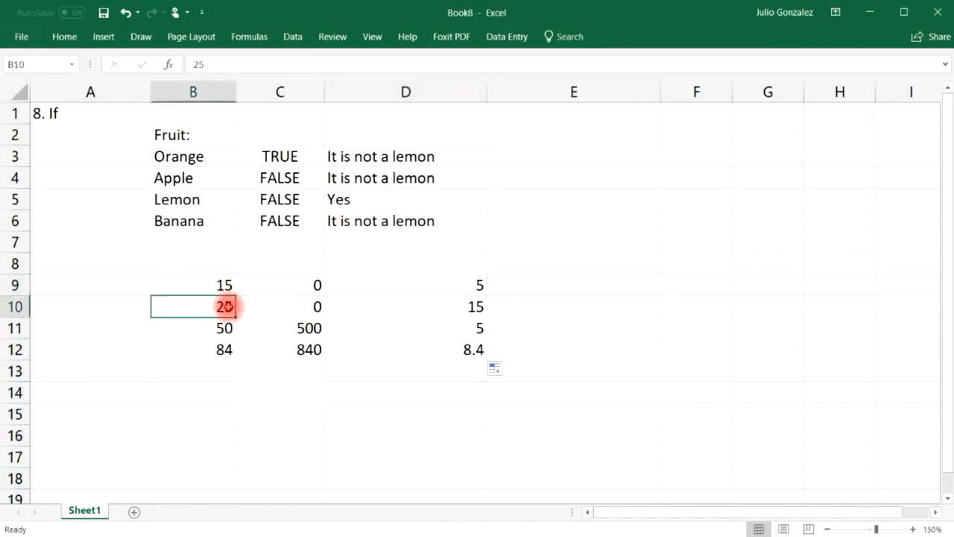
left_click(447, 307)
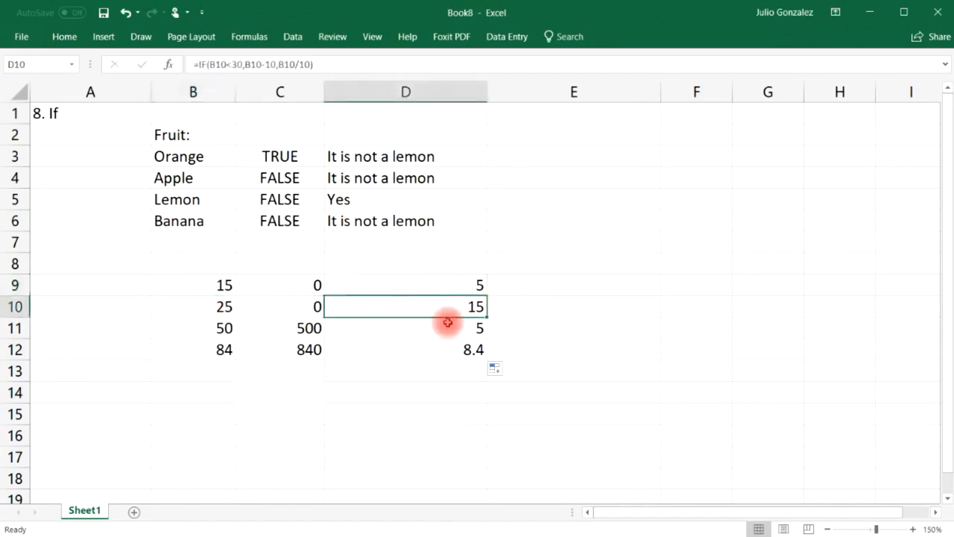
left_click(404, 328)
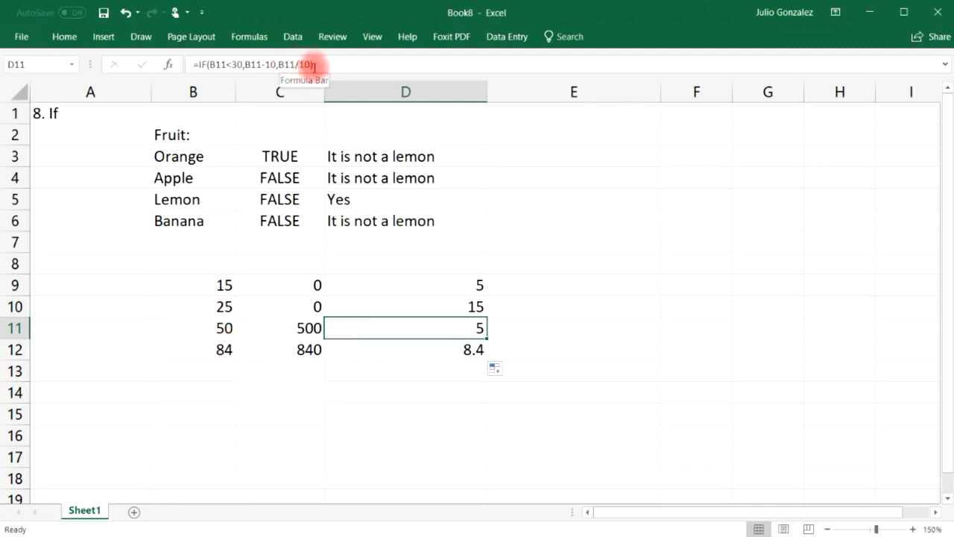
left_click(226, 328)
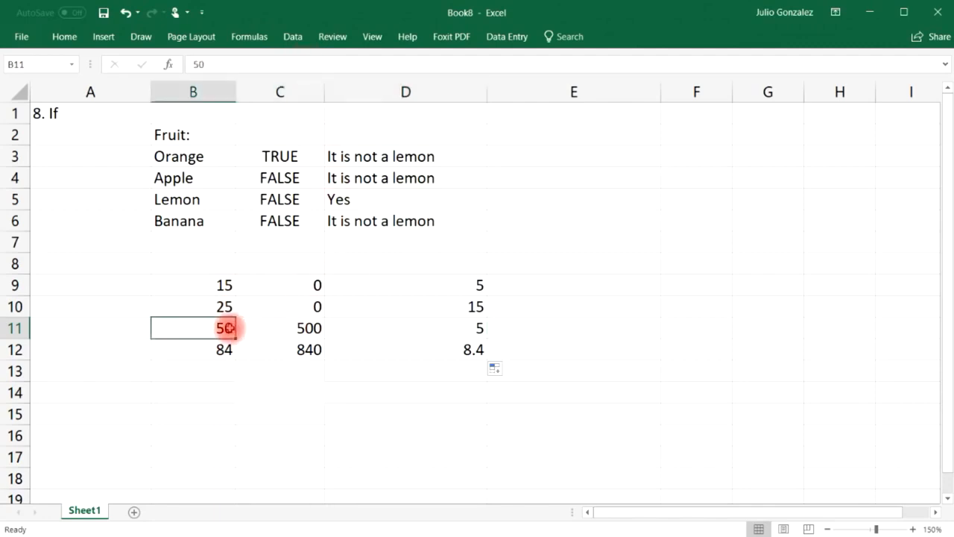
left_click(451, 326)
left_click(226, 349)
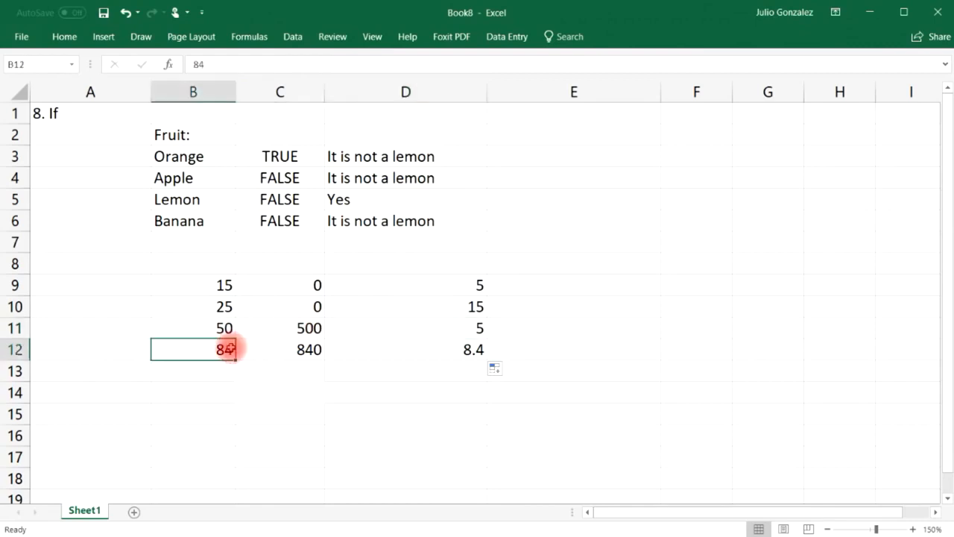
left_click(452, 354)
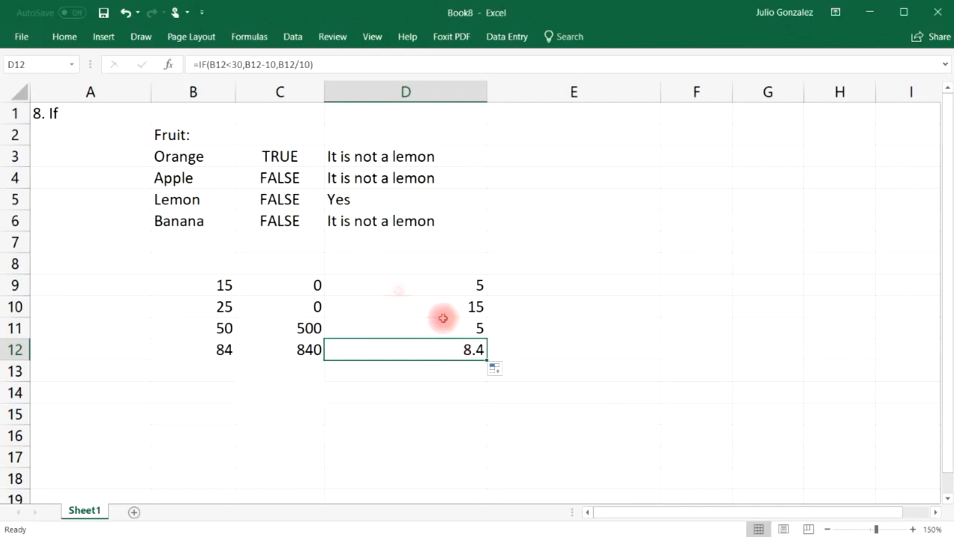
left_click(223, 284)
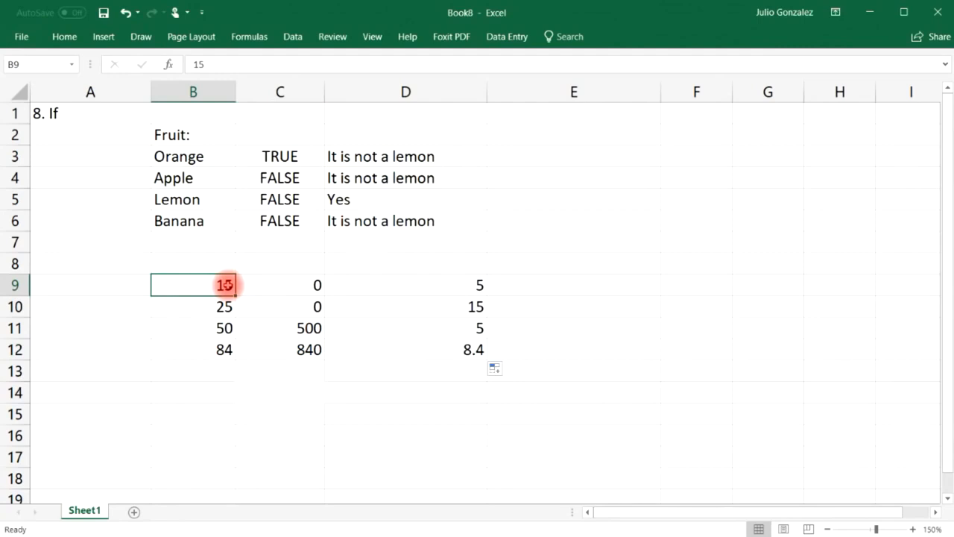
Put Yes in B14 and enter =IF(B14="Yes",SUM(B9:B12),AVERAGE(B9:B12)) in C14, returning 174.
left_click(222, 389)
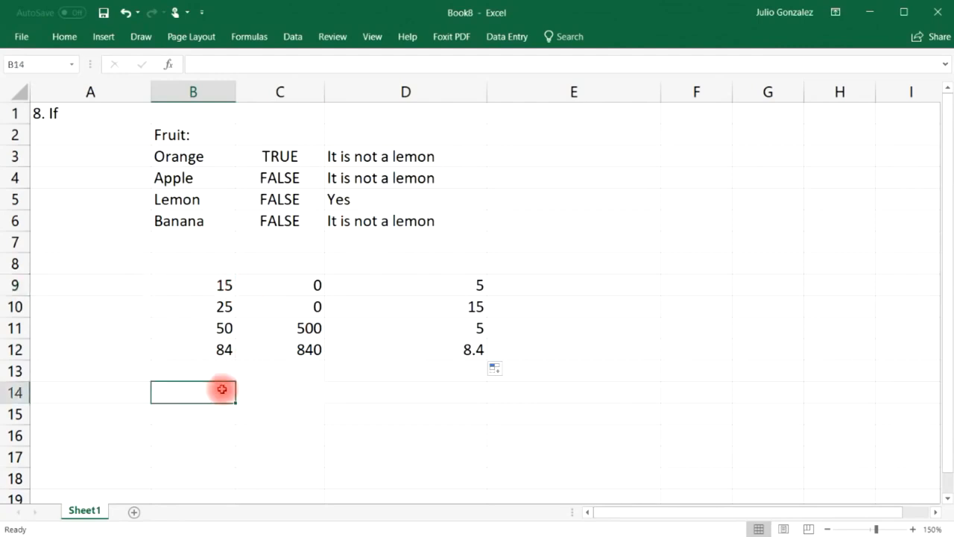
type("Yes")
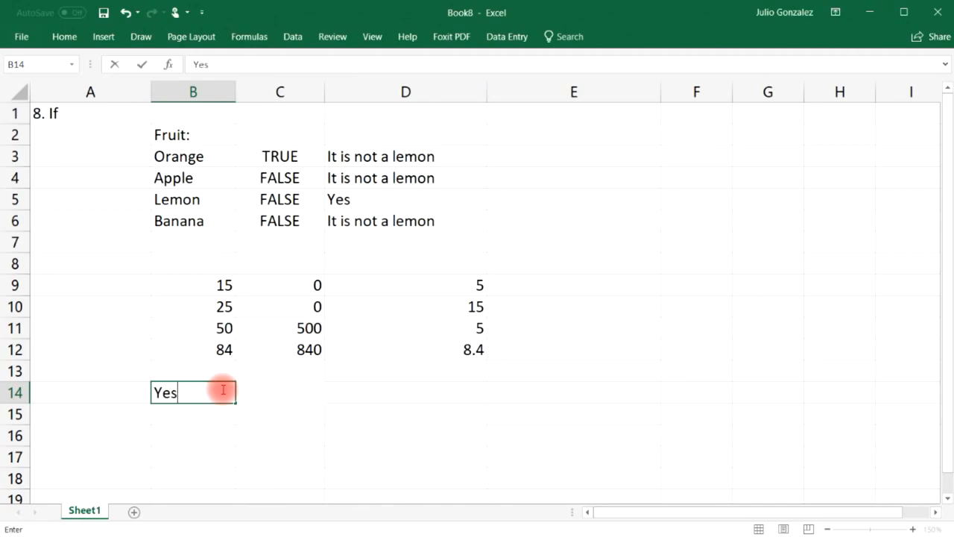
key("Tab")
type("=If(")
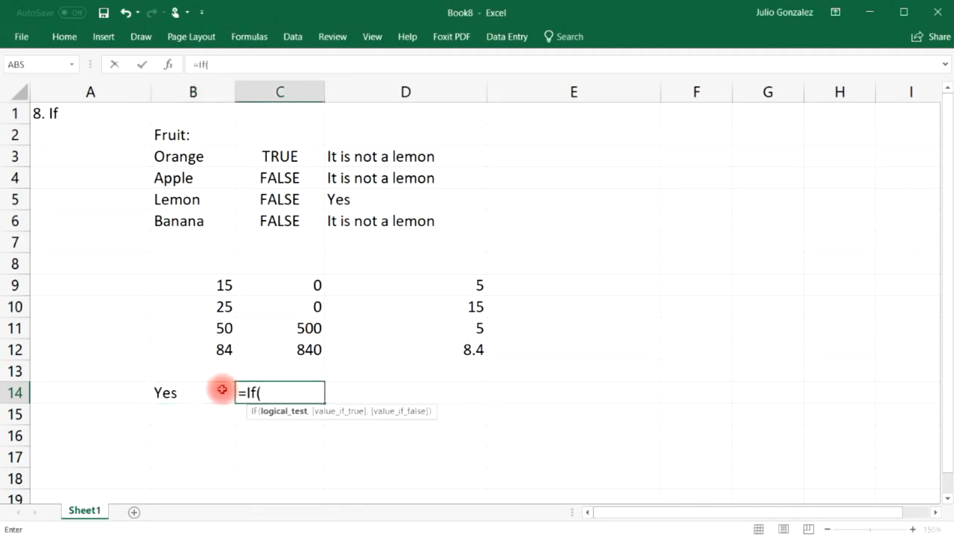
type("B14")
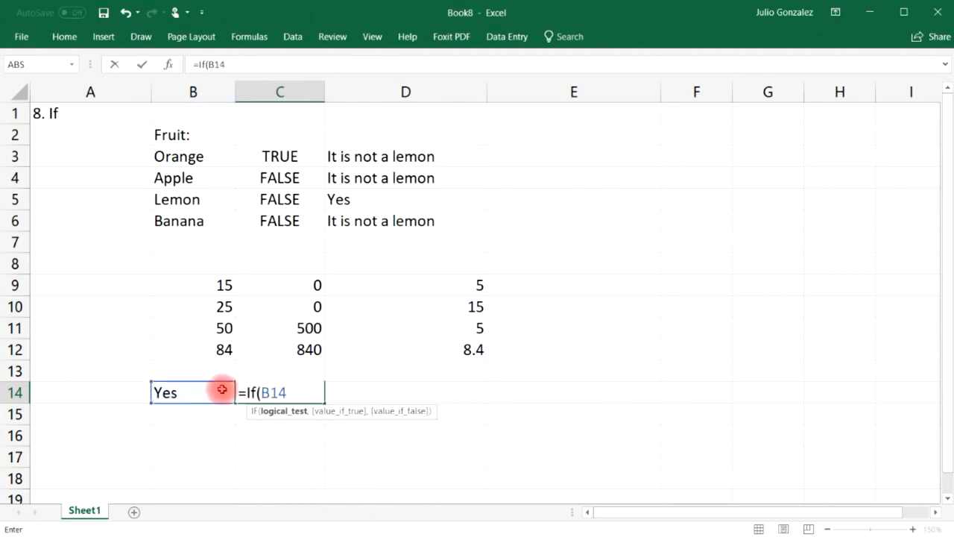
type("=\"Yes\",")
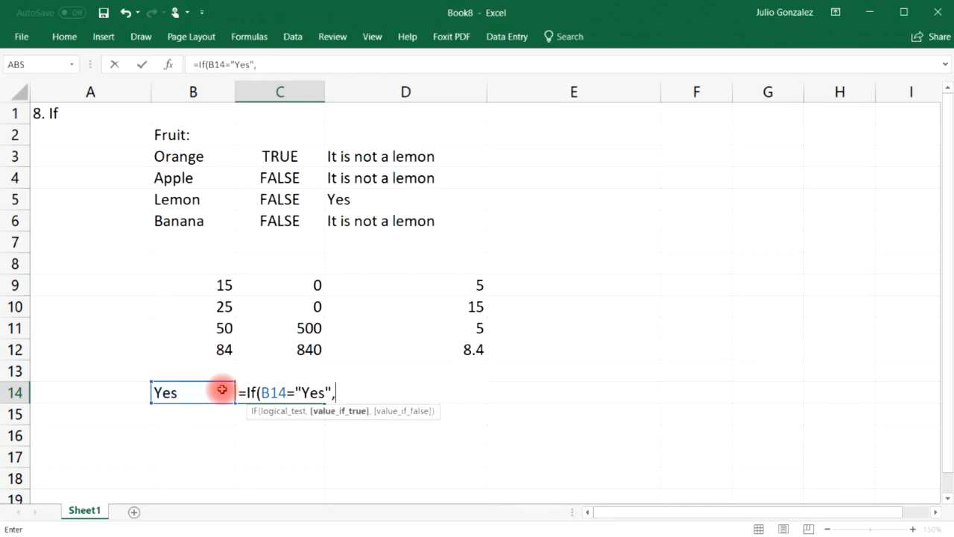
type("sum(")
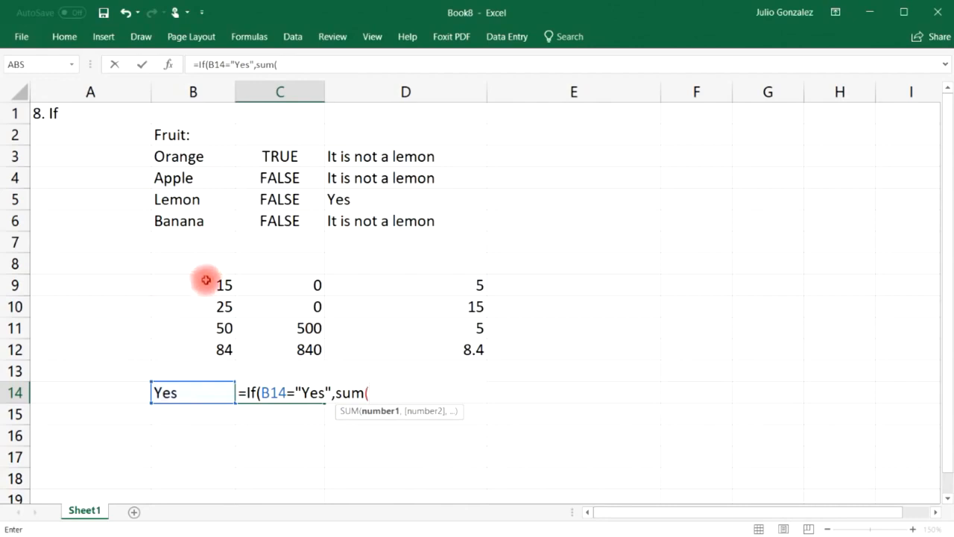
left_click_drag(206, 280, 186, 350)
type("),")
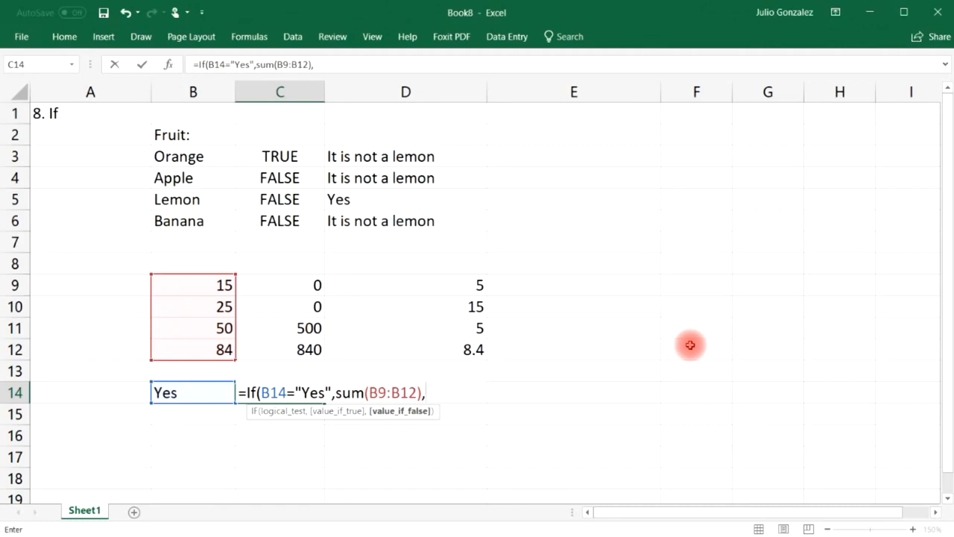
type("average(")
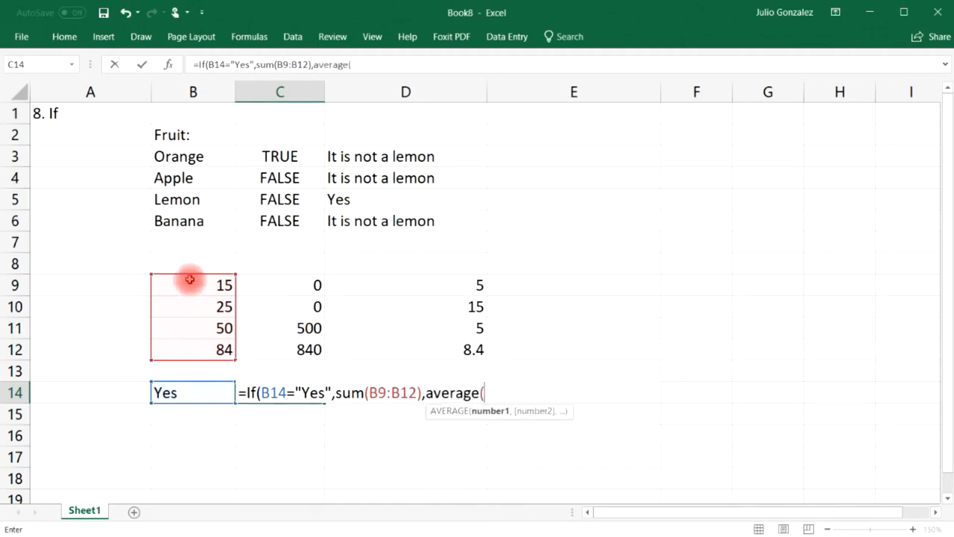
left_click_drag(191, 284, 191, 348)
type("))")
key("Return")
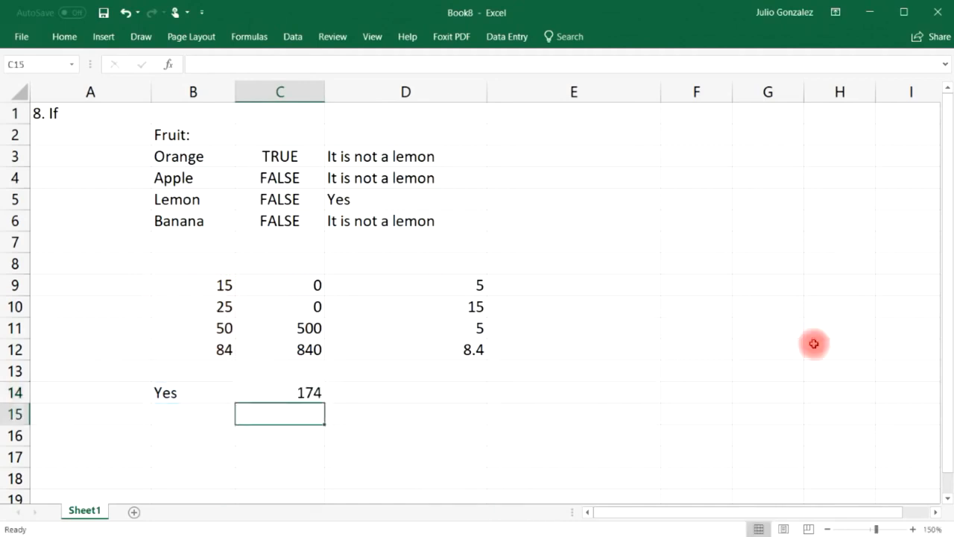
left_click(310, 395)
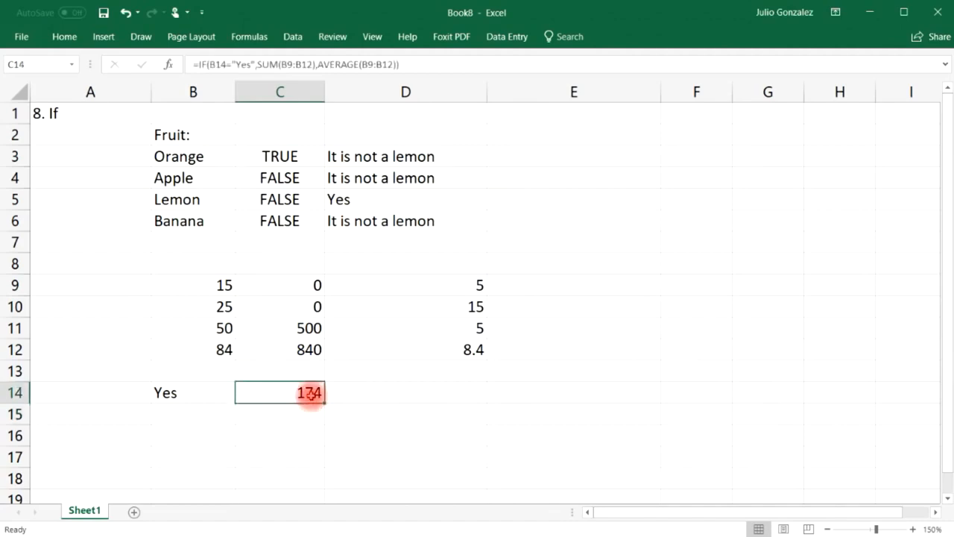
Enter the manual total =15+25+50+84 in C15, giving 174.
left_click(282, 410)
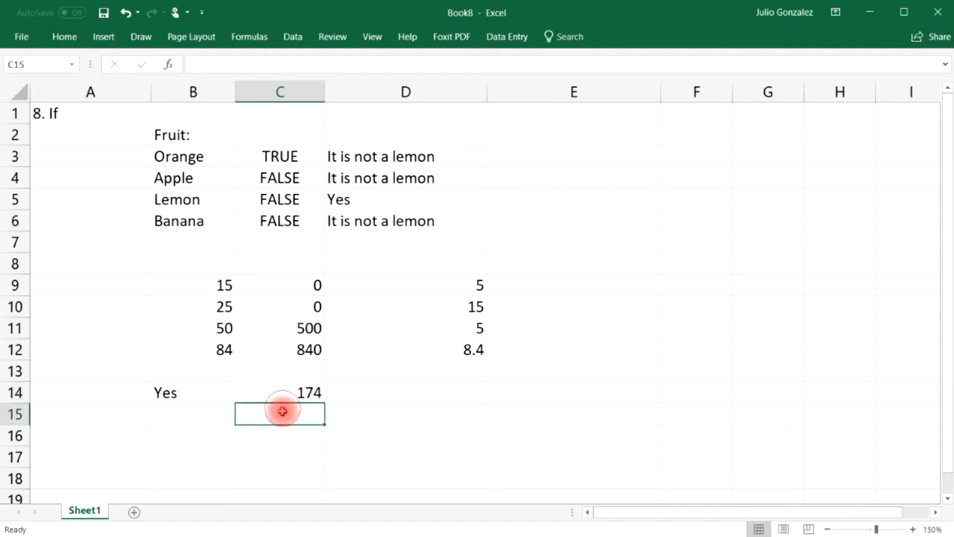
type("=s")
key("BackSpace")
type("15+25+50+84")
key("Return")
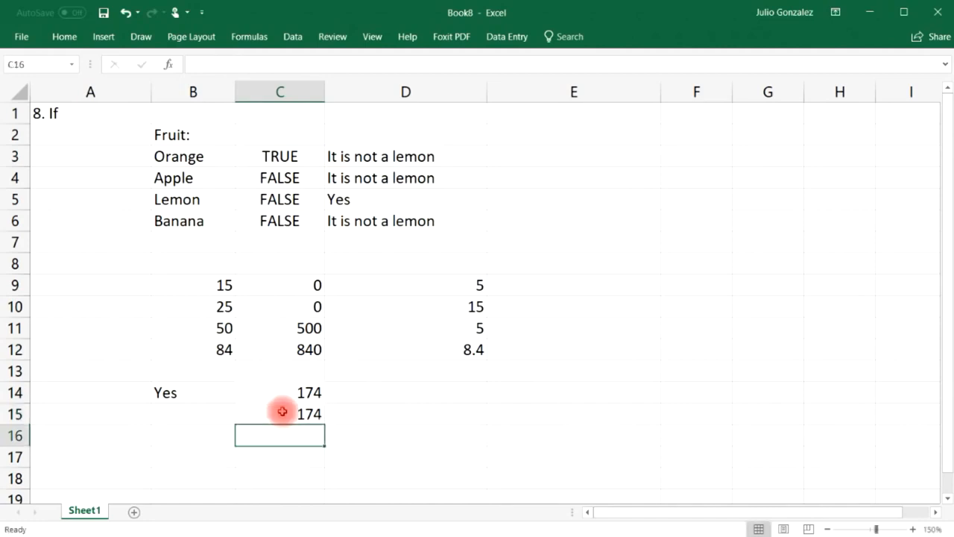
Change B14 to No so C14 recalculates to the average 43.5.
left_click(170, 392)
type("No")
key("Return")
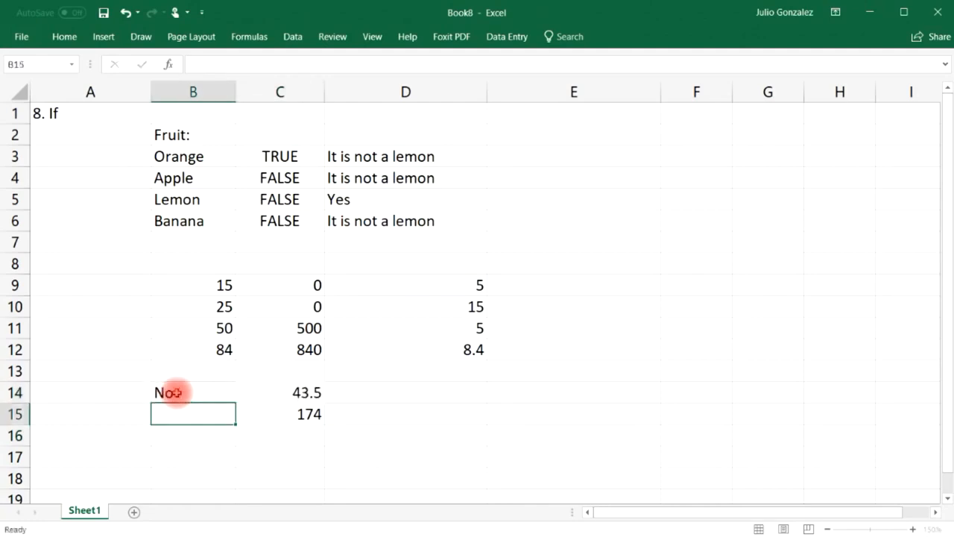
Add =AVERAGE(15,25,50,84) in C16 and compare it with C14's IF formula.
left_click(303, 434)
type("=a")
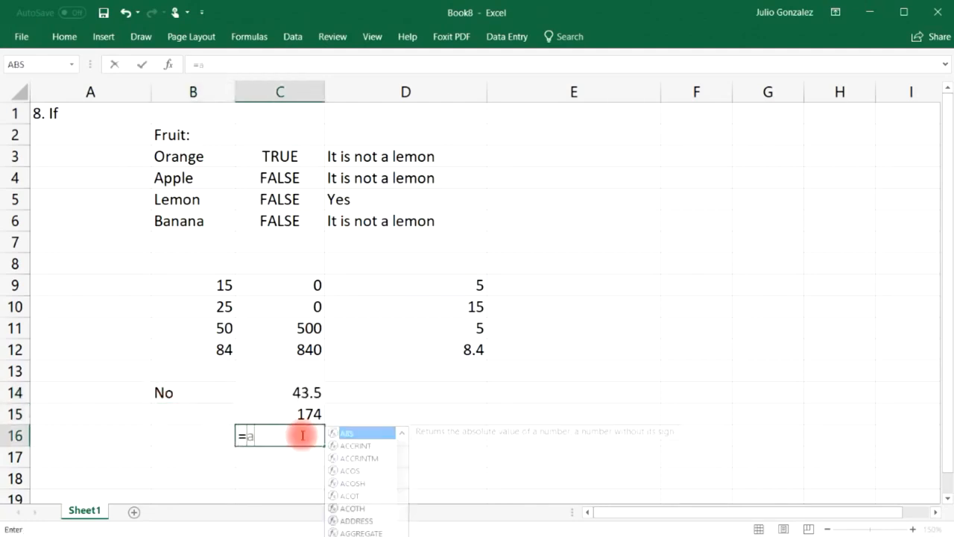
type("verage(15")
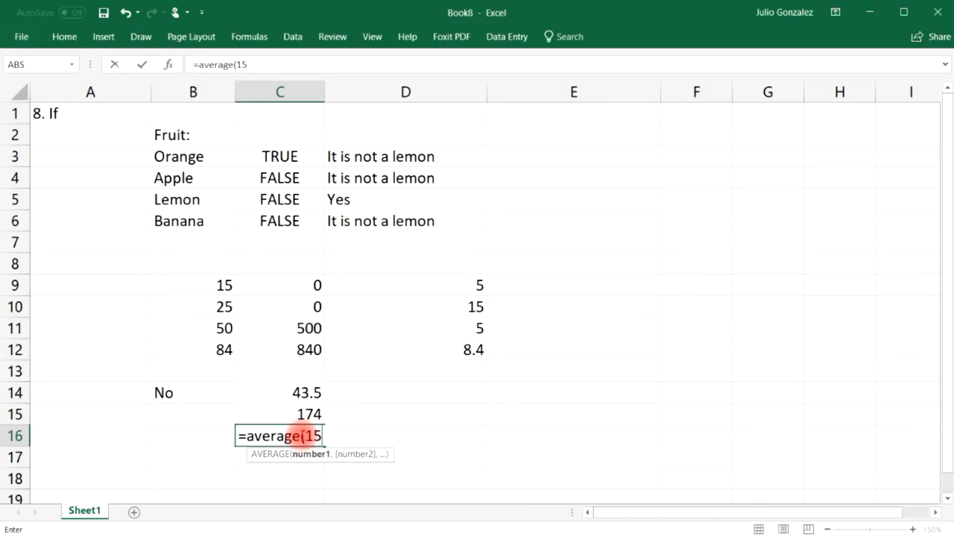
type(",25,50,84")
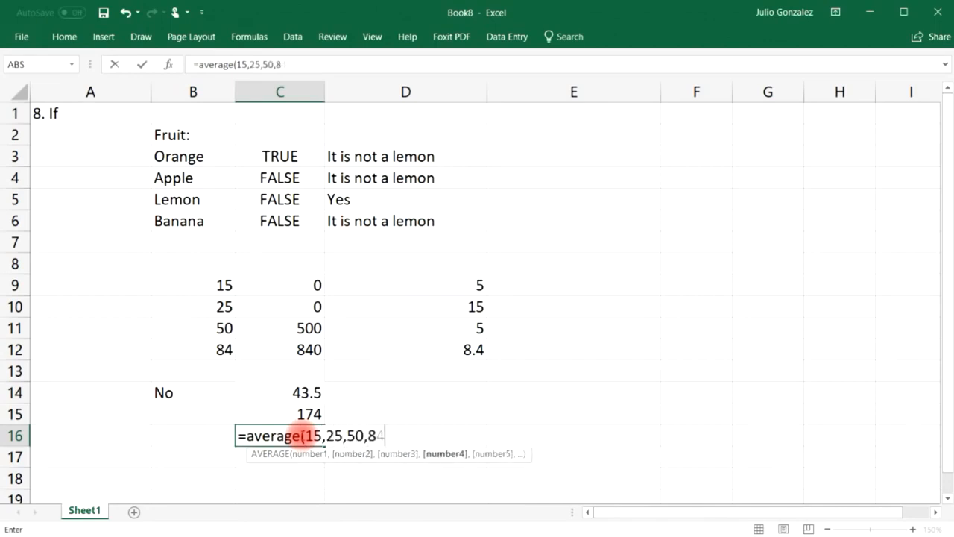
key("Return")
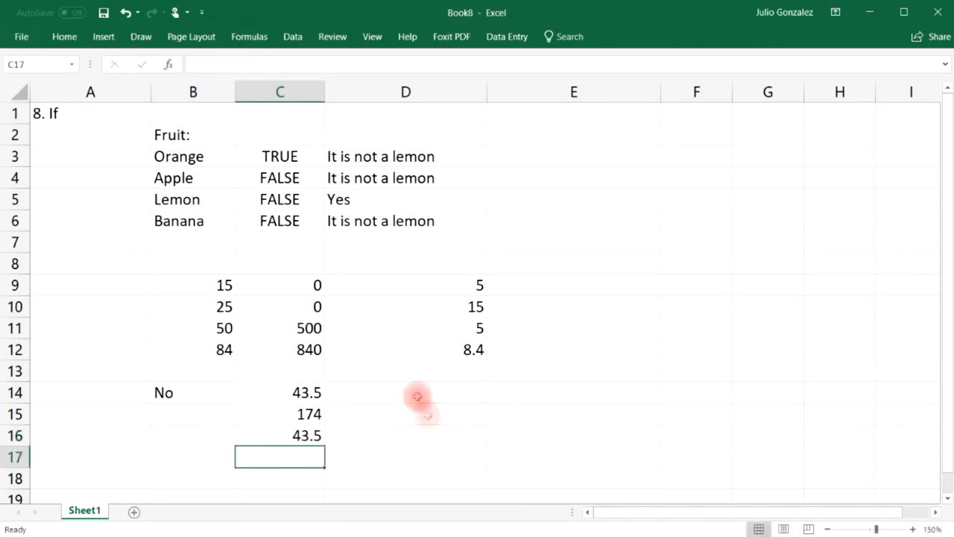
left_click(187, 392)
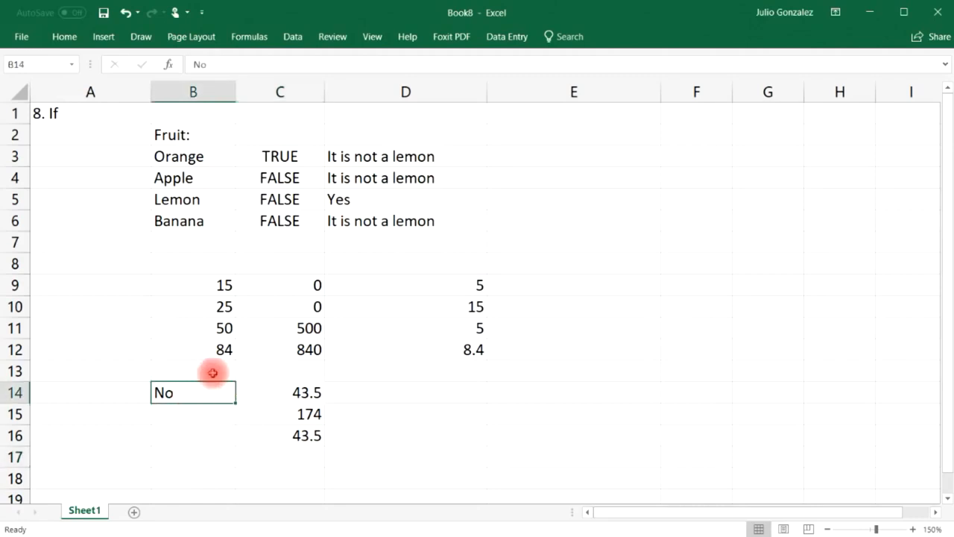
left_click(309, 392)
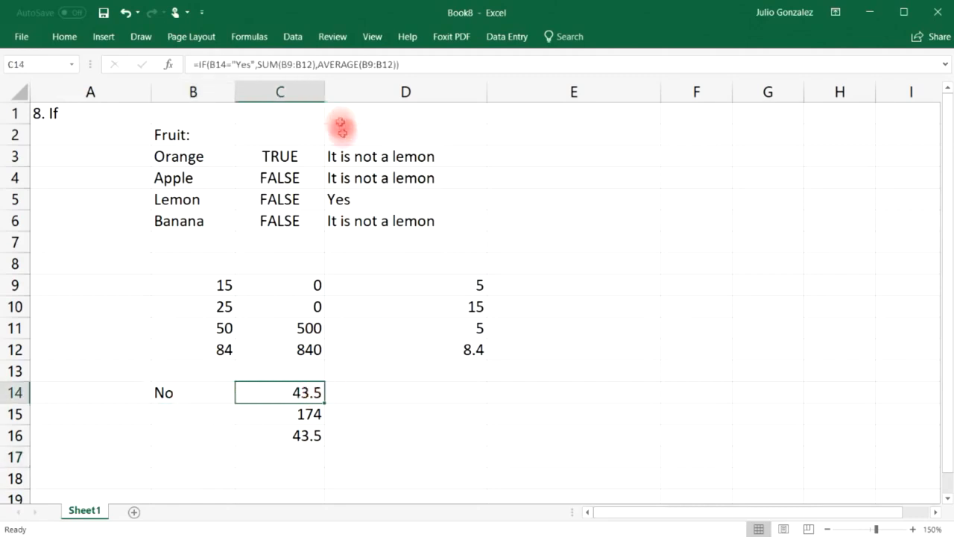
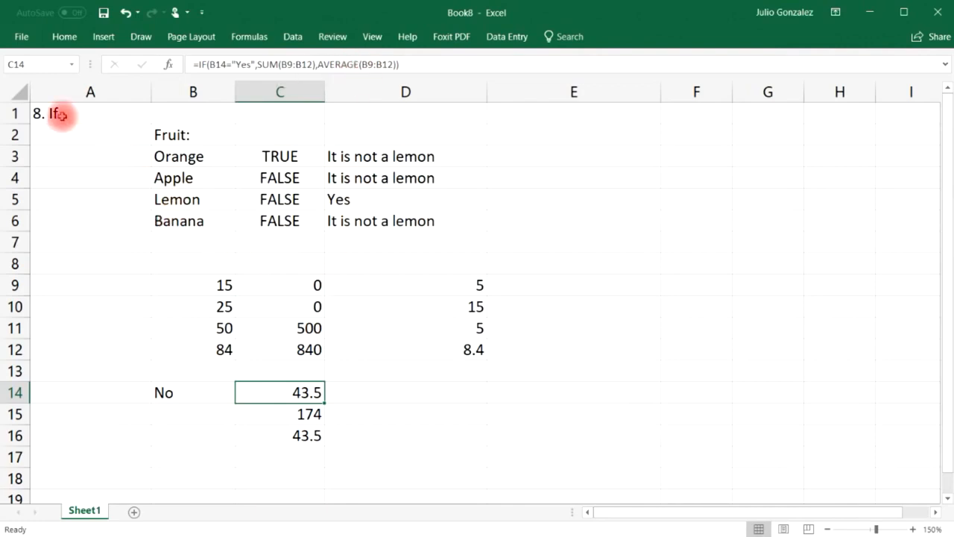
Select the old IF examples in A1:D14 so they can be cleared.
left_click_drag(61, 114, 415, 450)
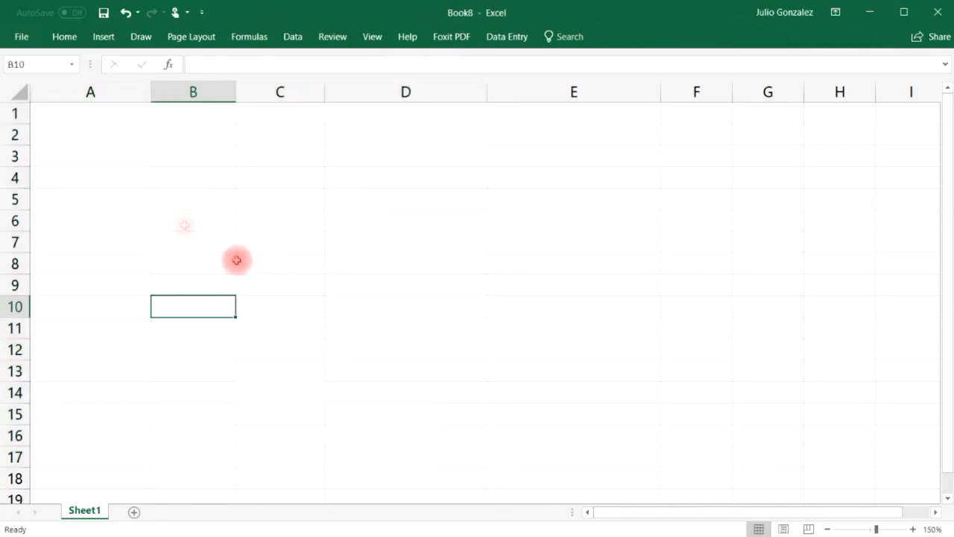
Enter the title '9. Vlookup' in A1 and autofit column A.
left_click(90, 112)
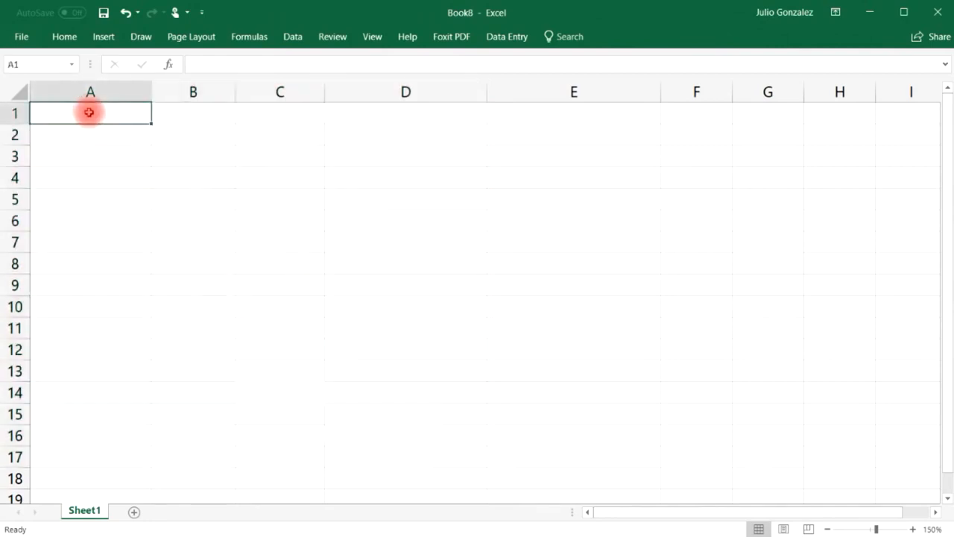
type("9")
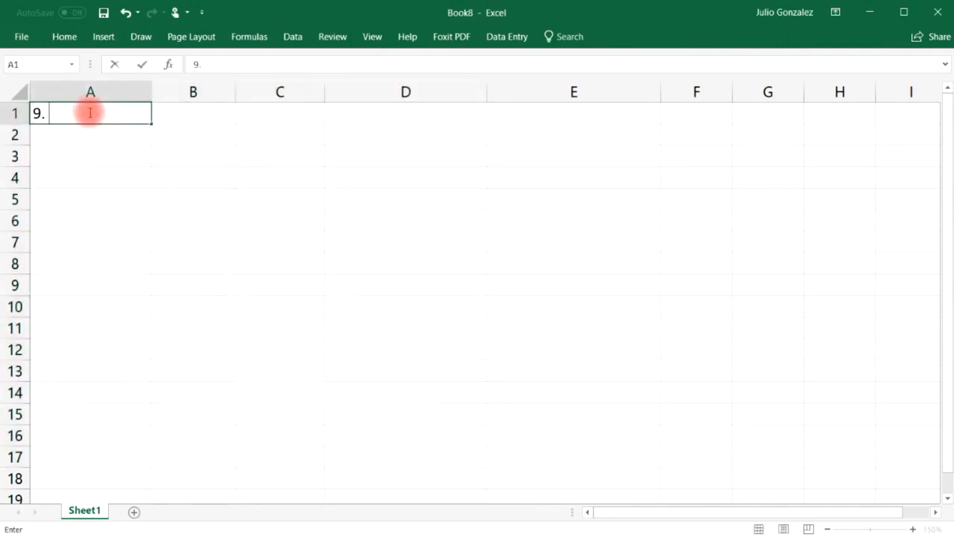
type(". Vlookup")
key("Return")
double_click(151, 91)
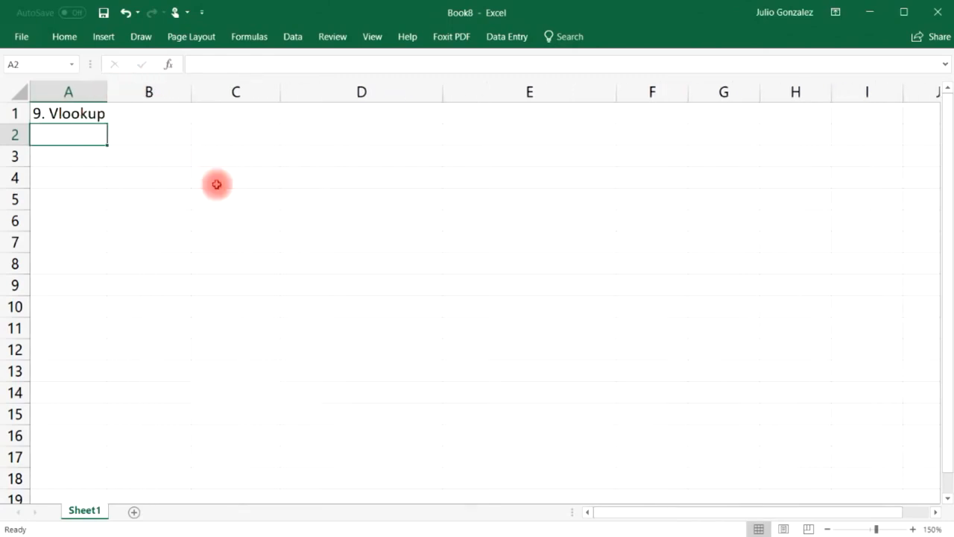
Add headers Name:, Email:, Phone Number: and Revenue in B1:E1, adjusting column widths.
left_click(167, 114)
type("F")
key("BackSpace")
type("Name:")
key("Tab")
type("E")
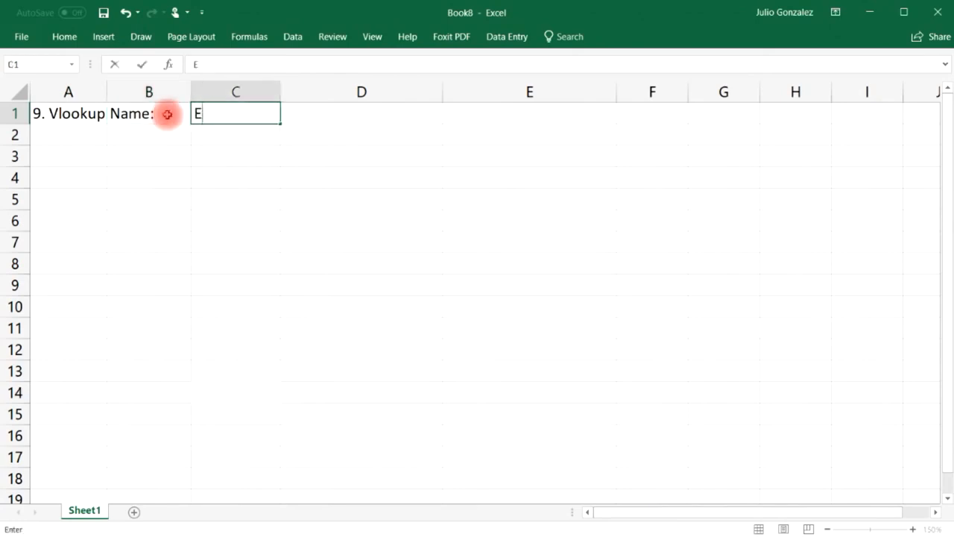
key("Tab")
type("Phone Number:")
key("Tab")
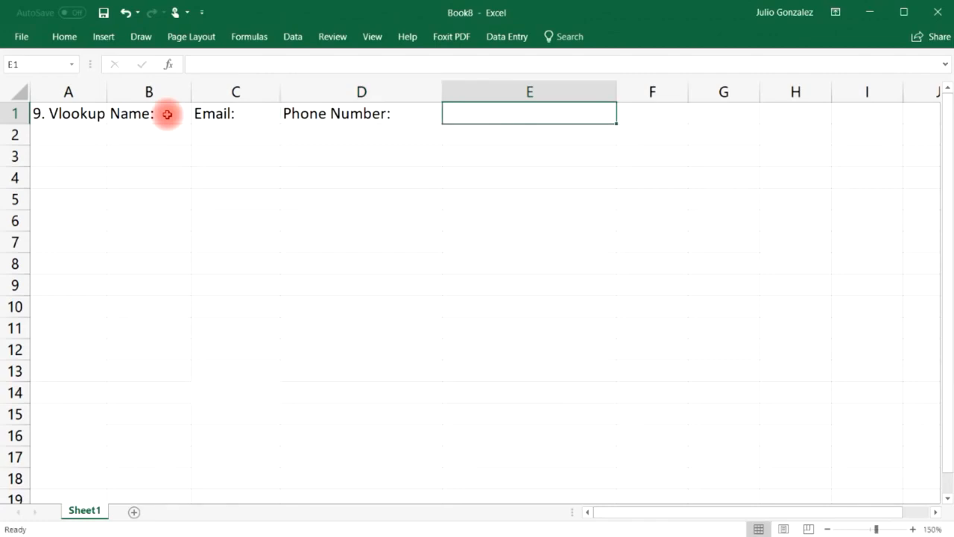
type("Revenue")
key("Tab")
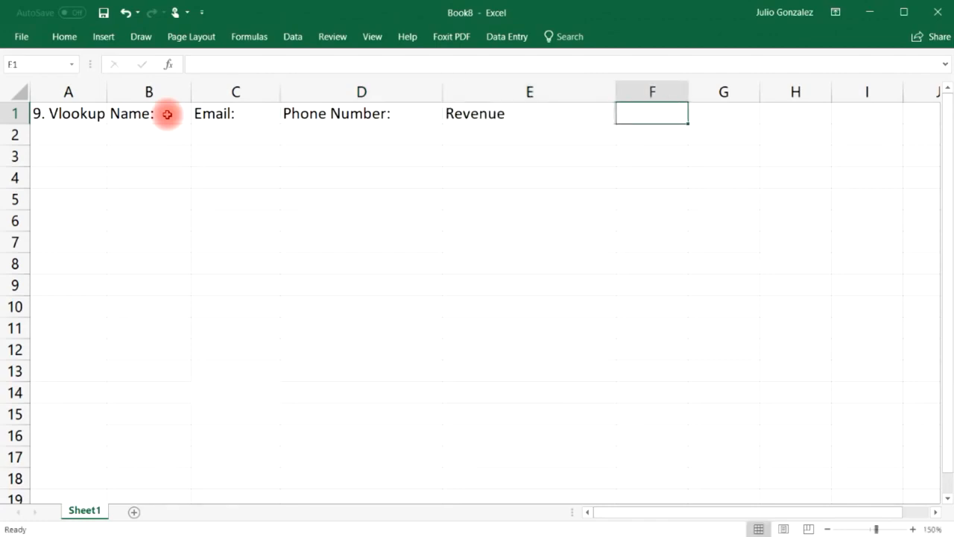
left_click_drag(192, 89, 262, 89)
left_click_drag(512, 92, 472, 97)
left_click_drag(649, 91, 575, 98)
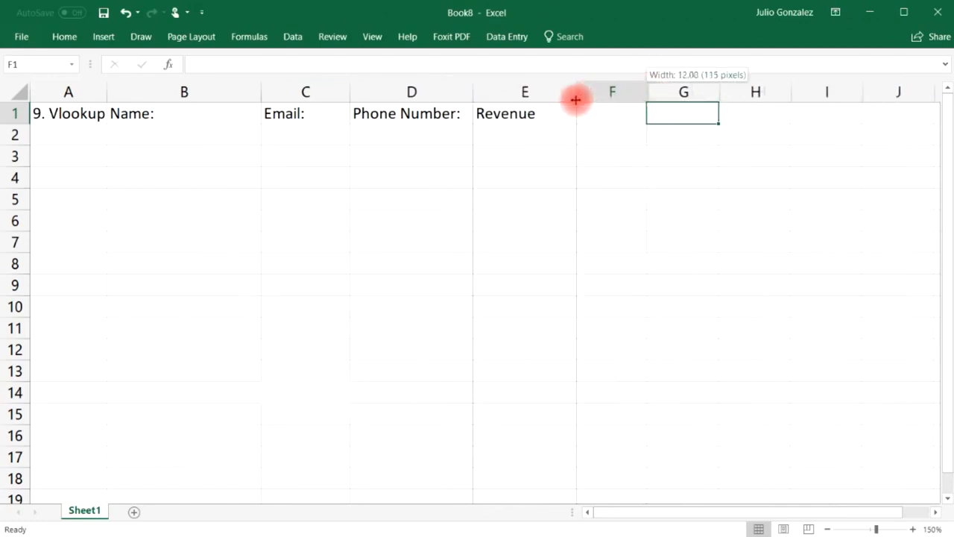
List five sample people's names in B2:B6 and narrow column B to fit.
left_click(136, 127)
type("John Smit")
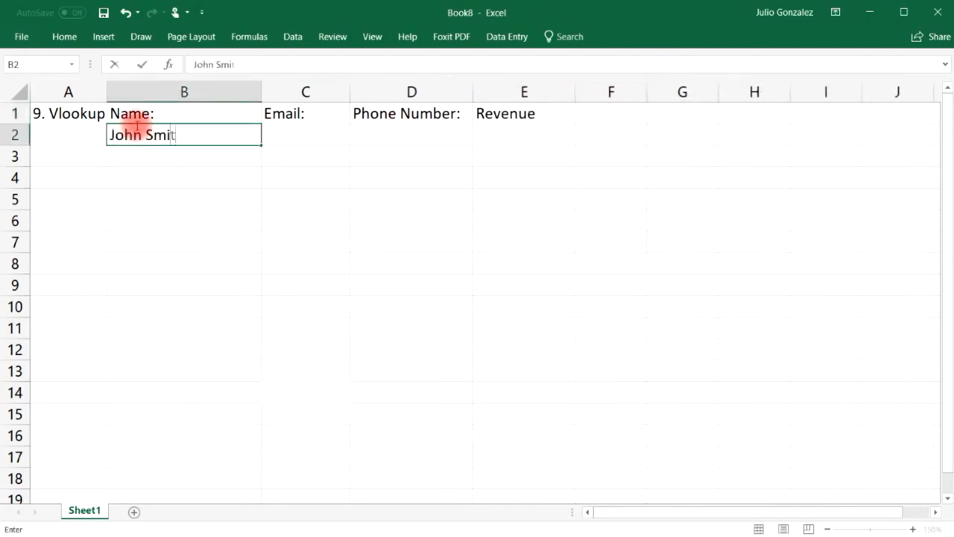
type("h")
key("Return")
key("Return")
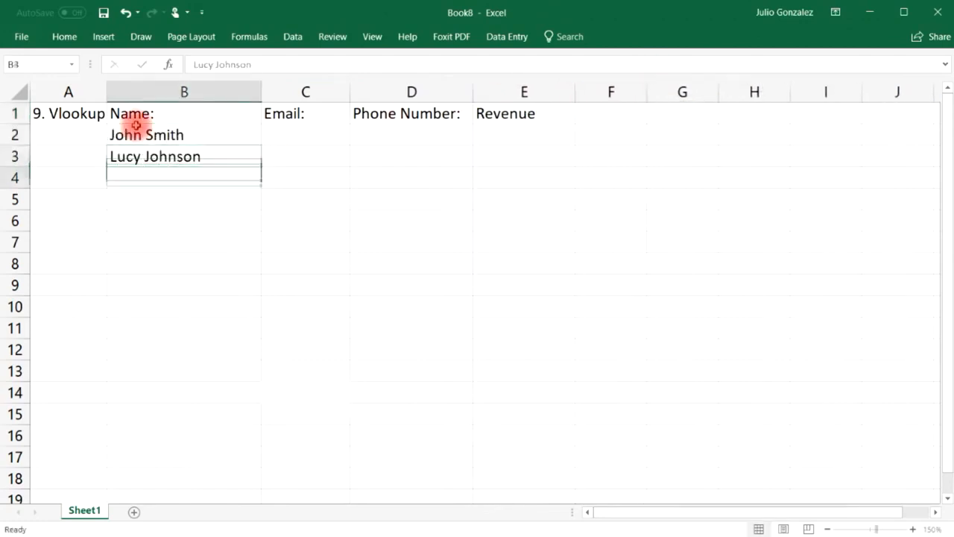
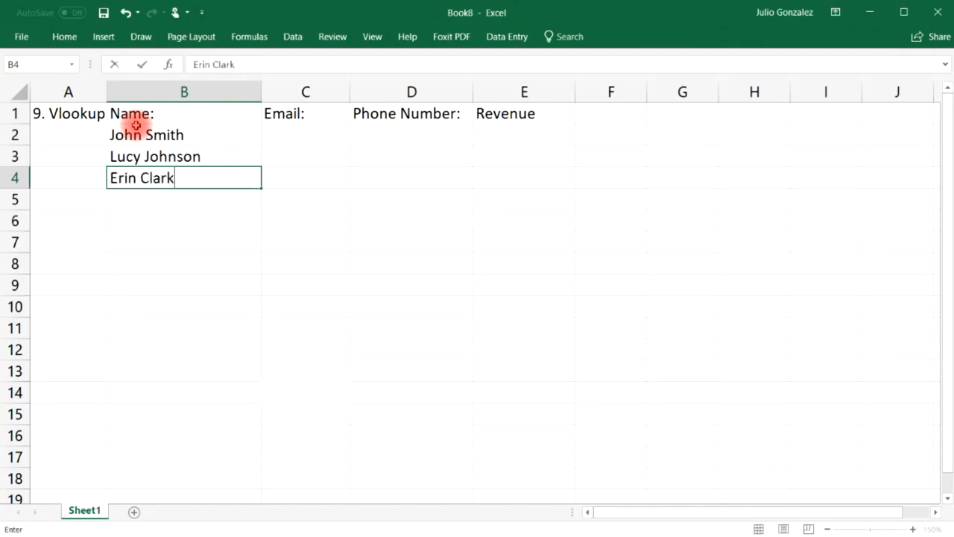
key("Return")
key("Return")
key("Return")
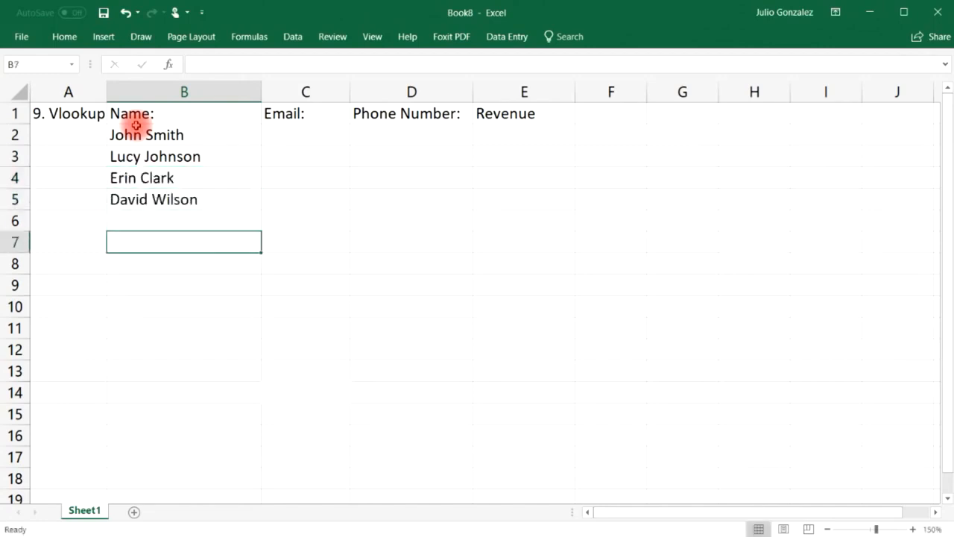
key("Up")
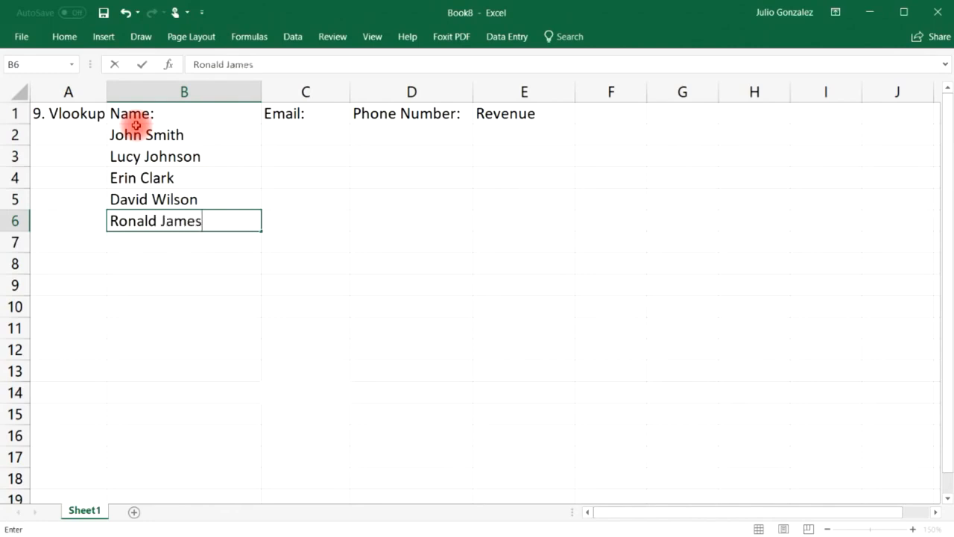
key("Tab")
key("Up")
key("Up")
key("Up")
key("Up")
left_click_drag(261, 91, 215, 95)
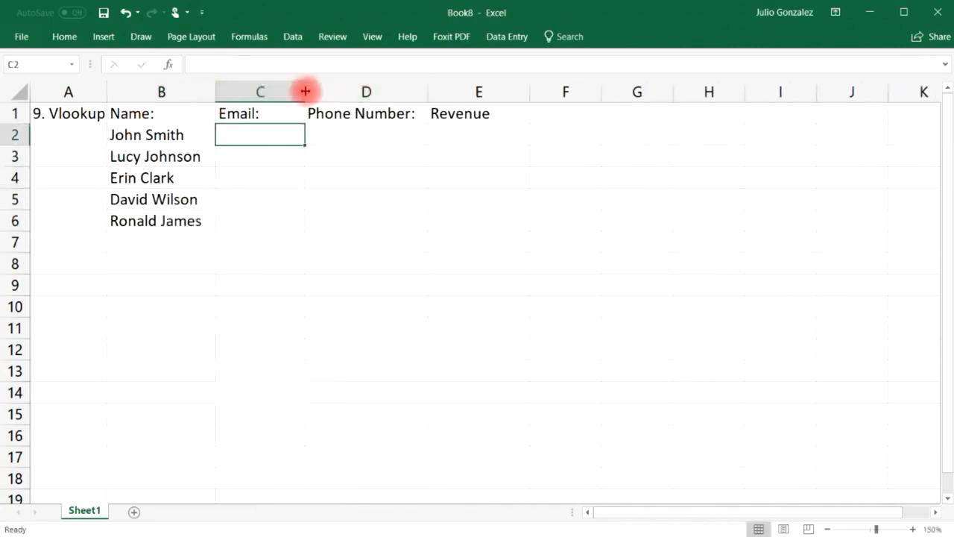
Widen column C and enter the first two email addresses, undoing the Flash Fill entries.
left_click_drag(305, 91, 382, 90)
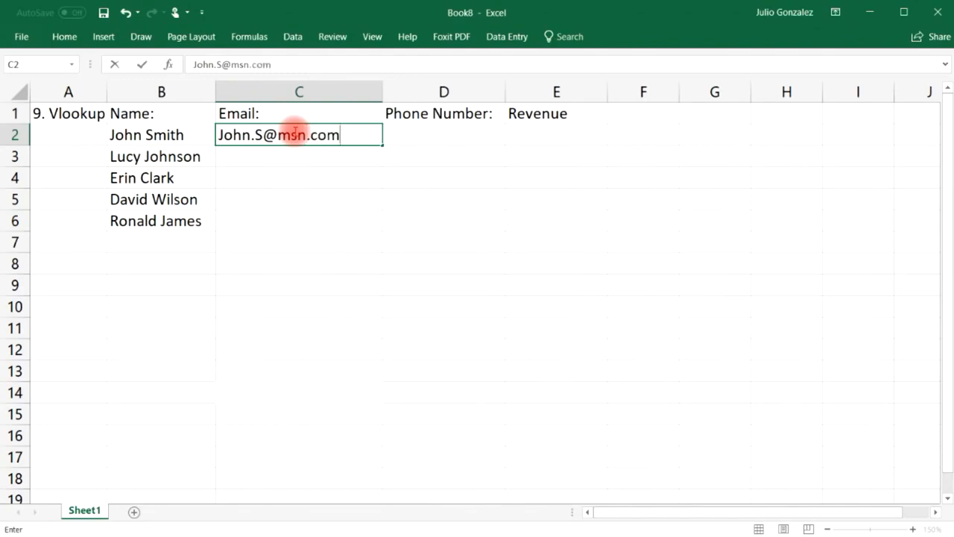
key("Return")
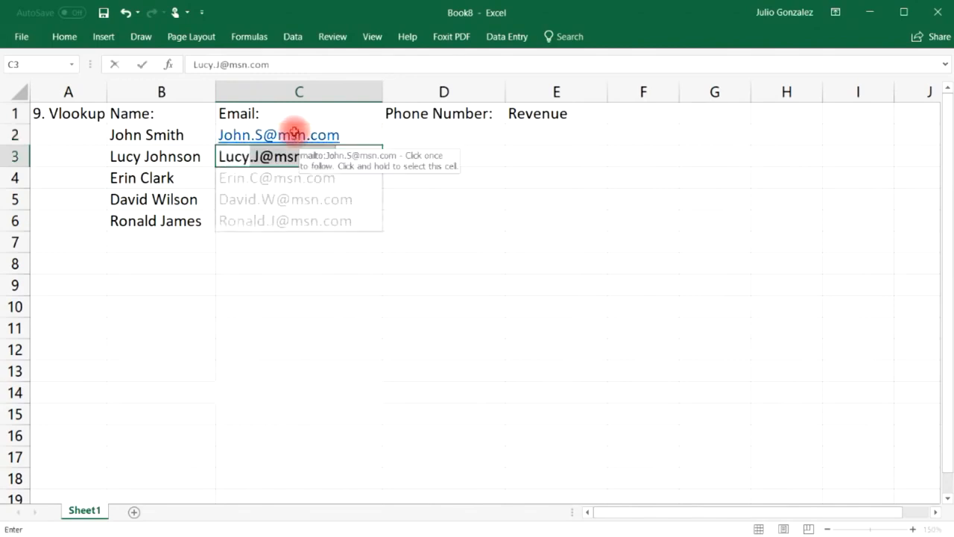
key("Tab")
key("ctrl+z")
key("ctrl+z")
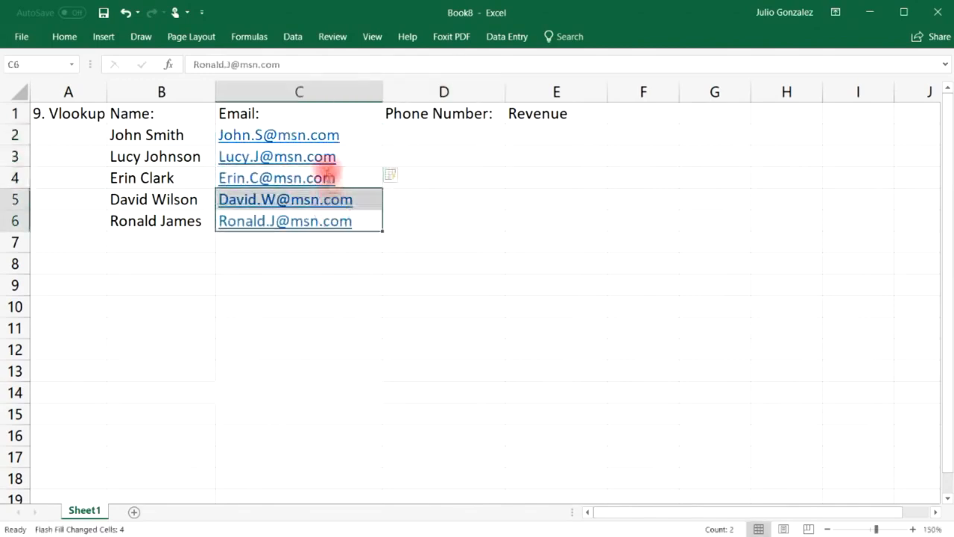
Correct the domain of C3's address and enter email addresses for the remaining three people.
double_click(338, 154)
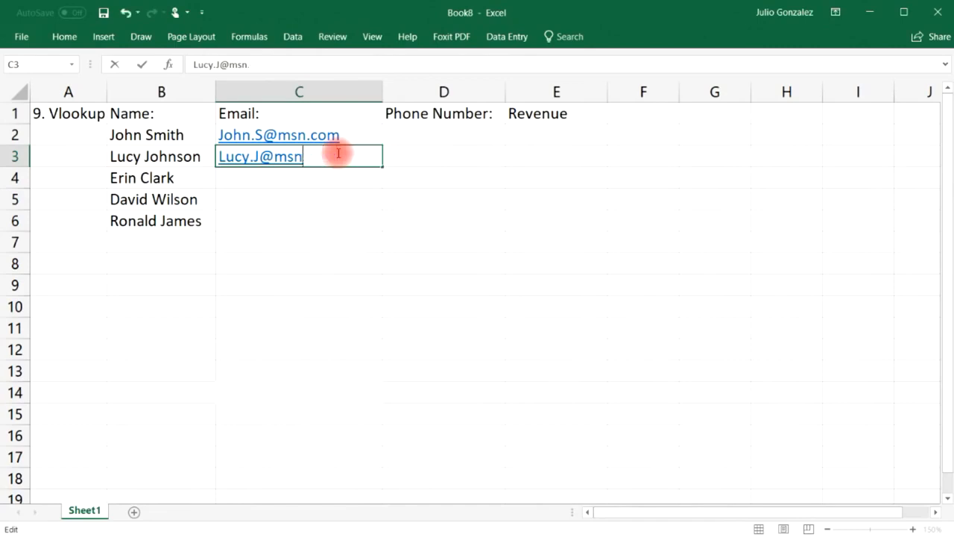
type("live.com")
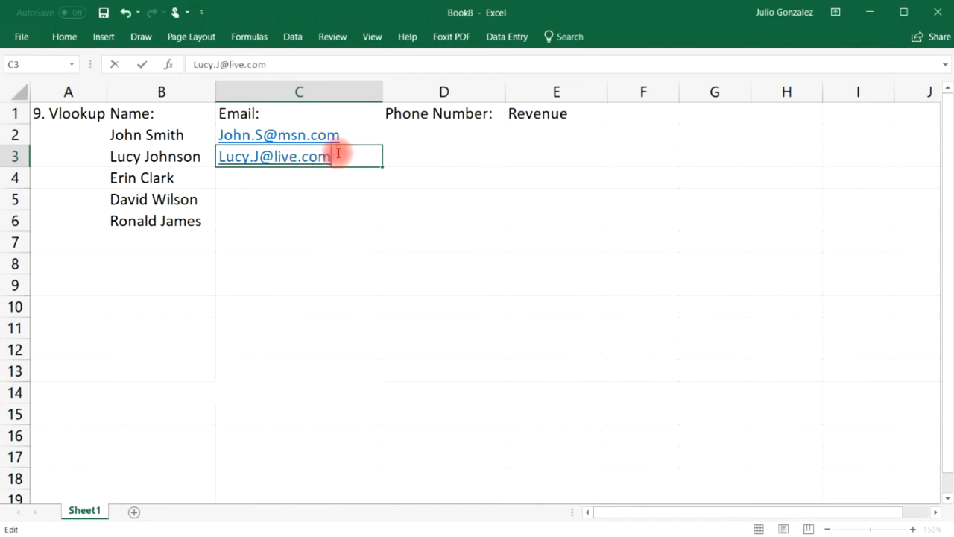
left_click(285, 175)
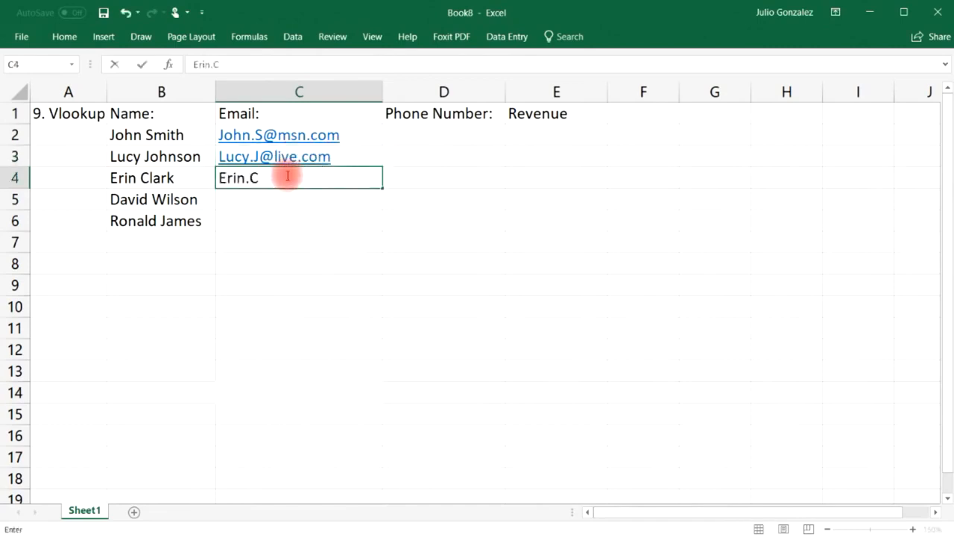
key("Return")
key("Return")
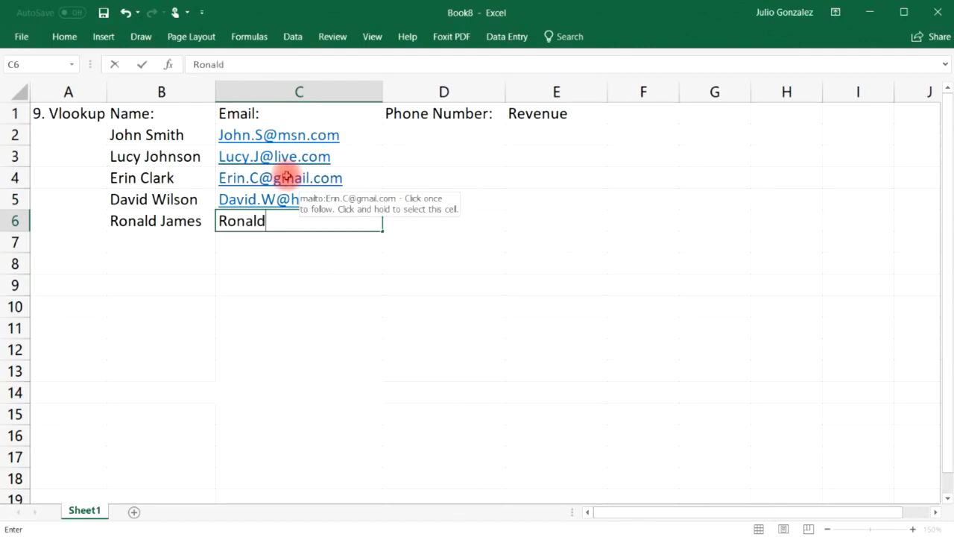
Finish the fifth email and enter phone numbers for all five people in D2:D6.
key("Tab")
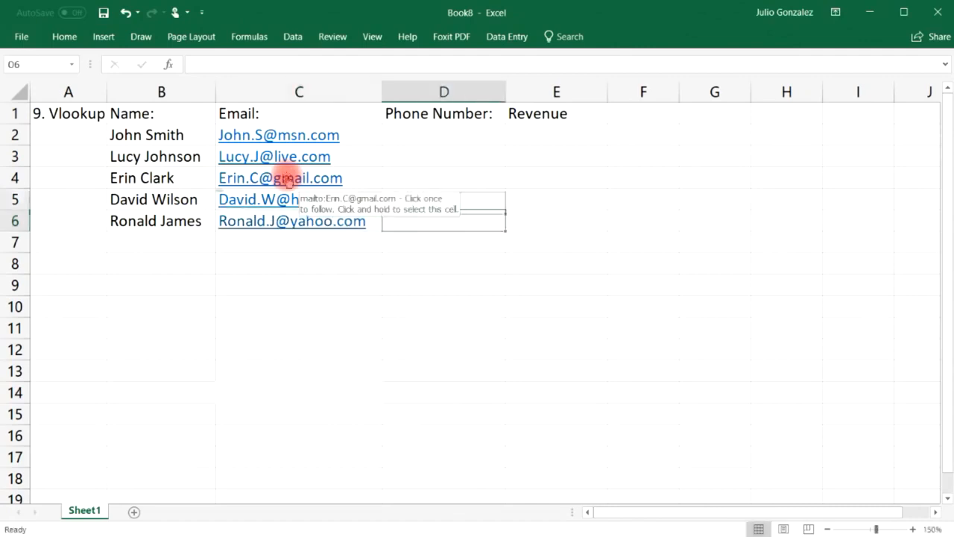
key("Up")
key("Up")
key("Up")
key("Up")
type("24")
key("BackSpace")
key("BackSpace")
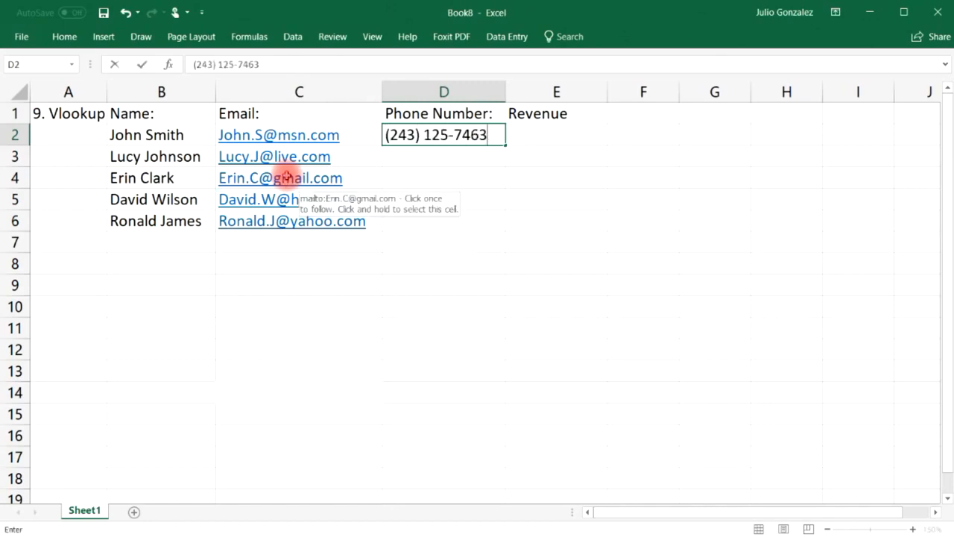
key("Return")
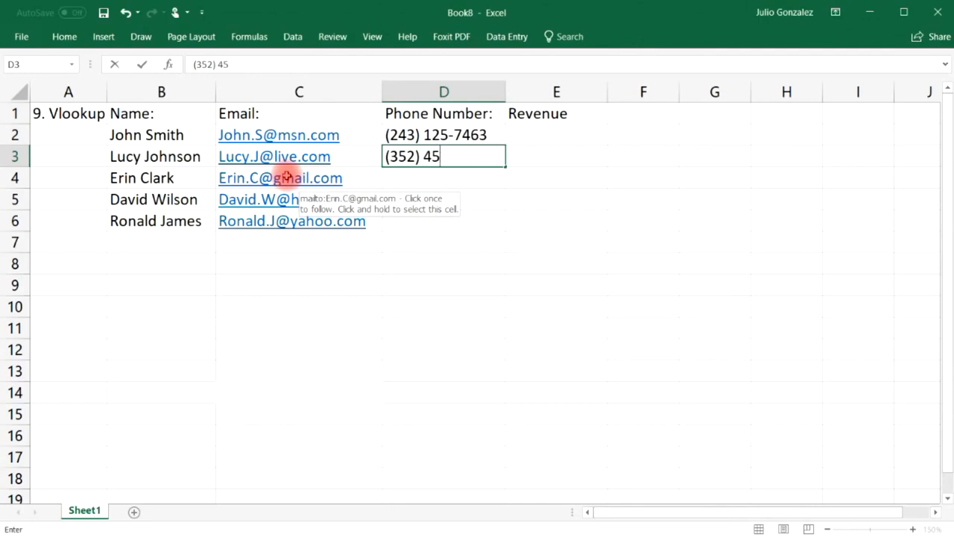
key("Return")
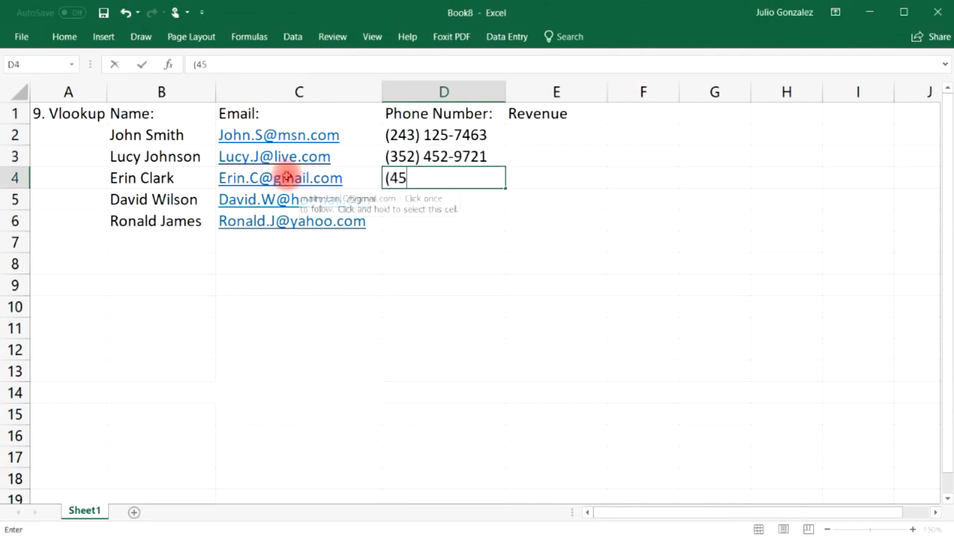
key("Return")
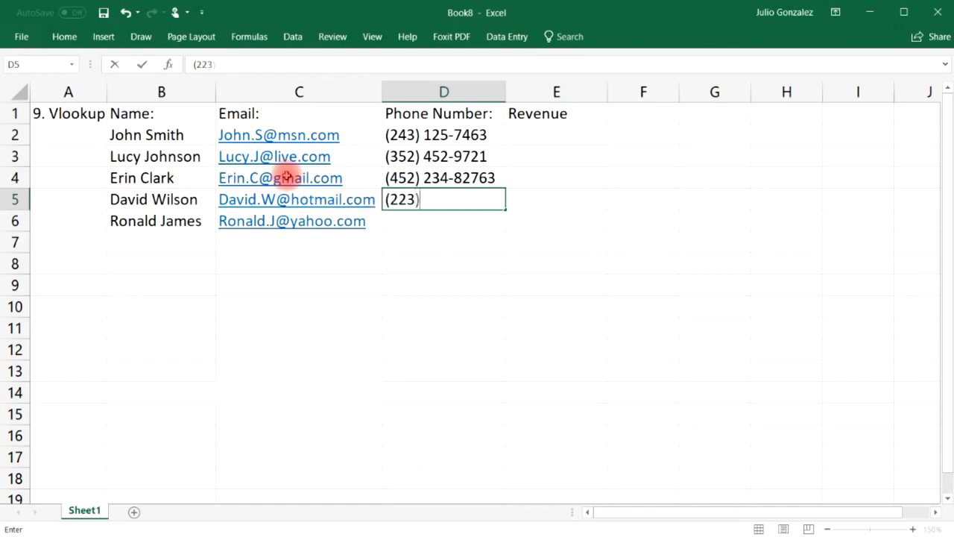
key("Return")
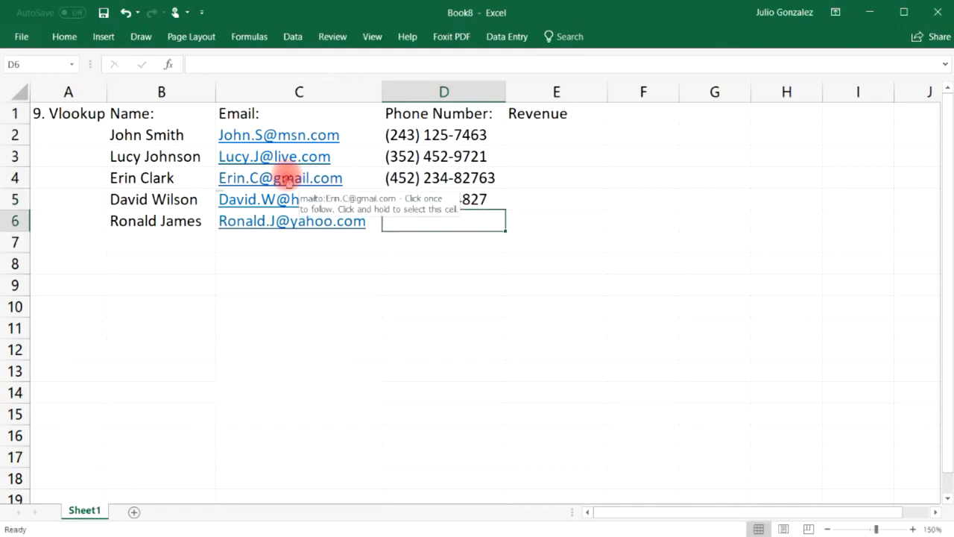
key("Tab")
Enter revenues $56,000, $74,000, $82,000, $93,000 and $47,000 in E2:E6.
key("Up")
key("Up")
key("Up")
key("Up")
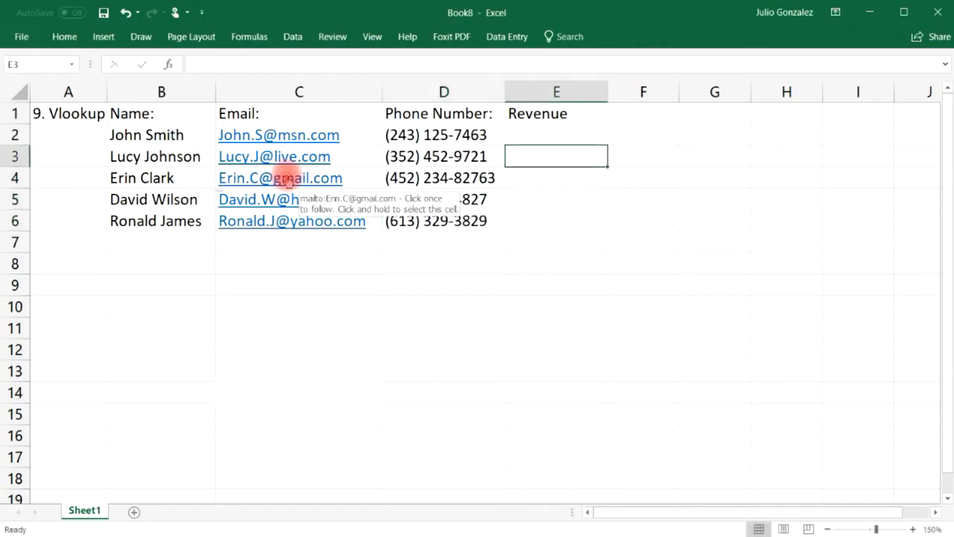
type("$56,000")
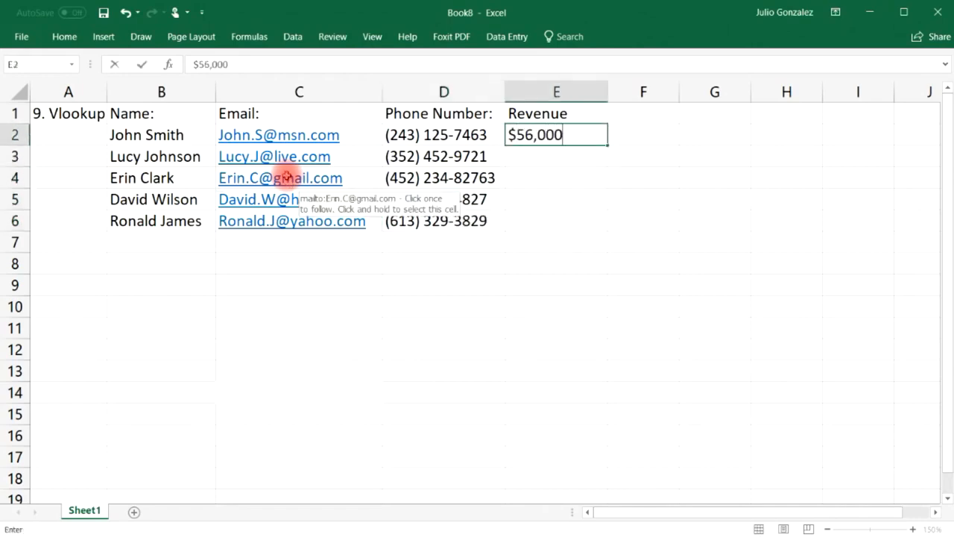
key("Return")
type("$74,000")
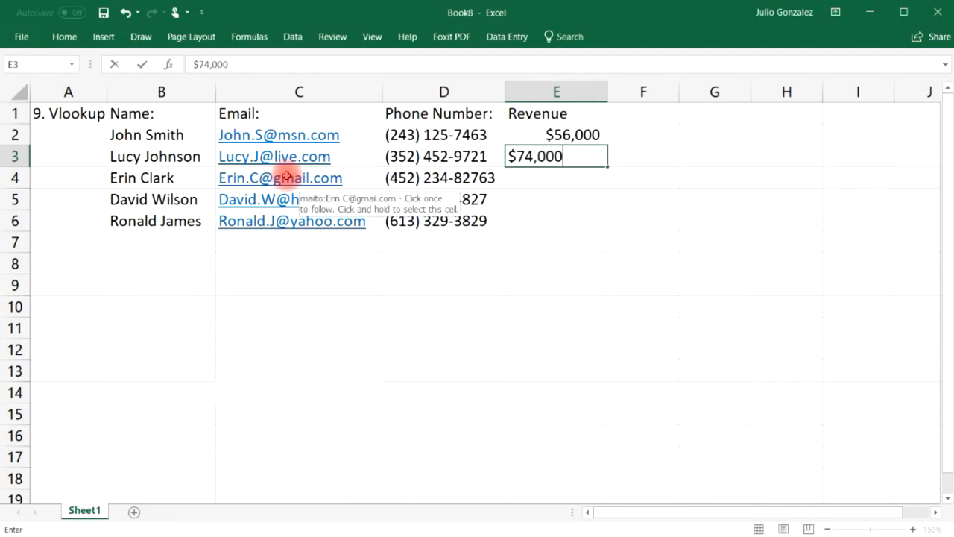
key("Return")
type("$82,000")
key("Return")
type("$93,000")
key("Return")
type("$47,000")
key("Tab")
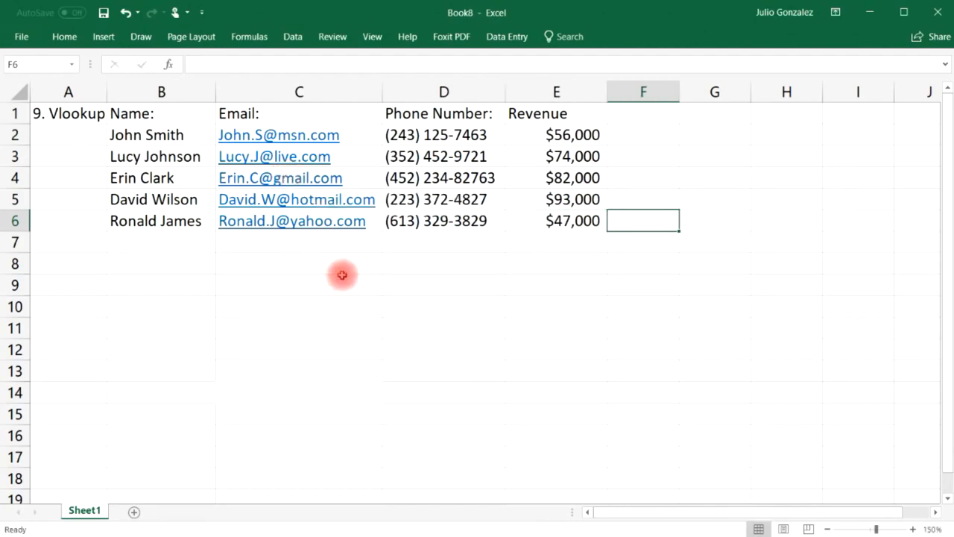
Label B8:B11 Name:, Email:, Phone:, Revenue: and start entering the first listed name in C8.
left_click(266, 264)
left_click(177, 268)
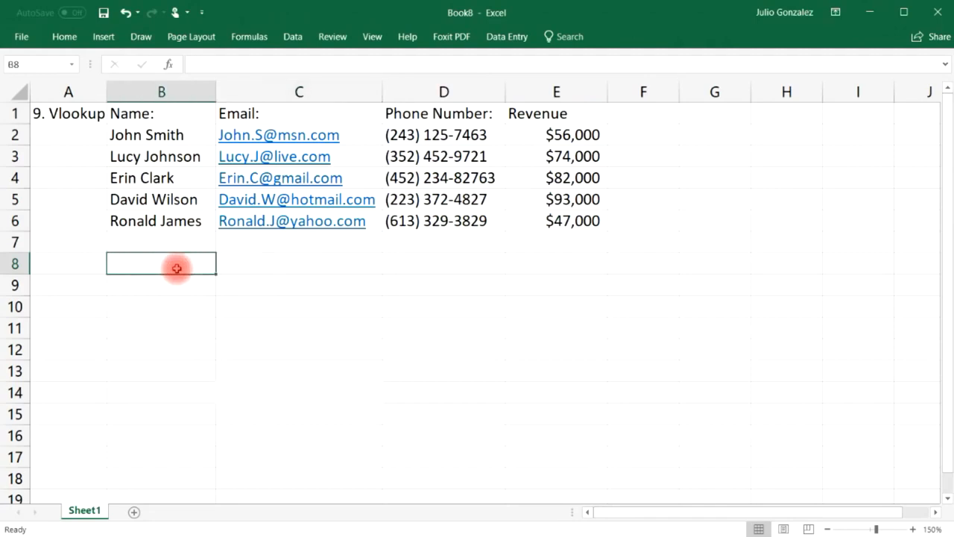
type("Name:")
key("Return")
type("Emain")
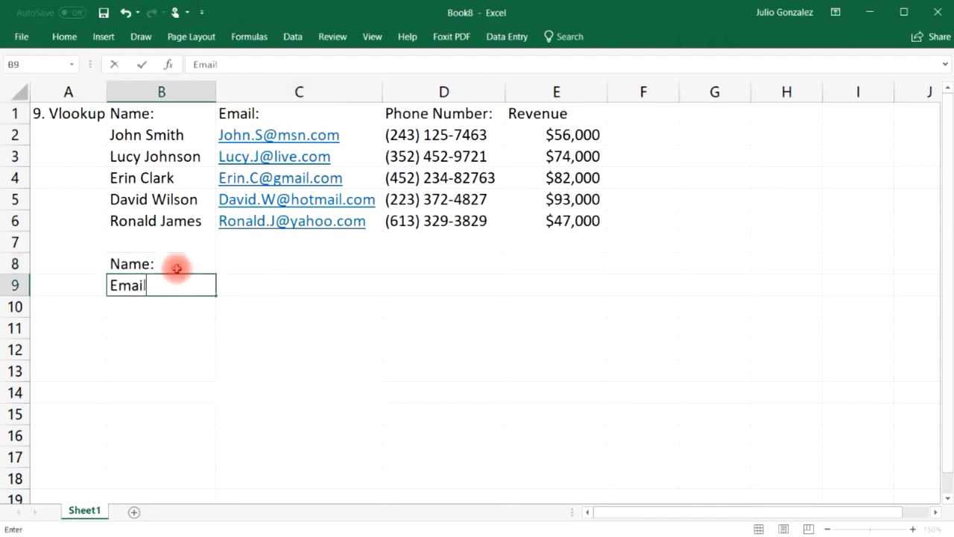
key("Return")
type("Phone:")
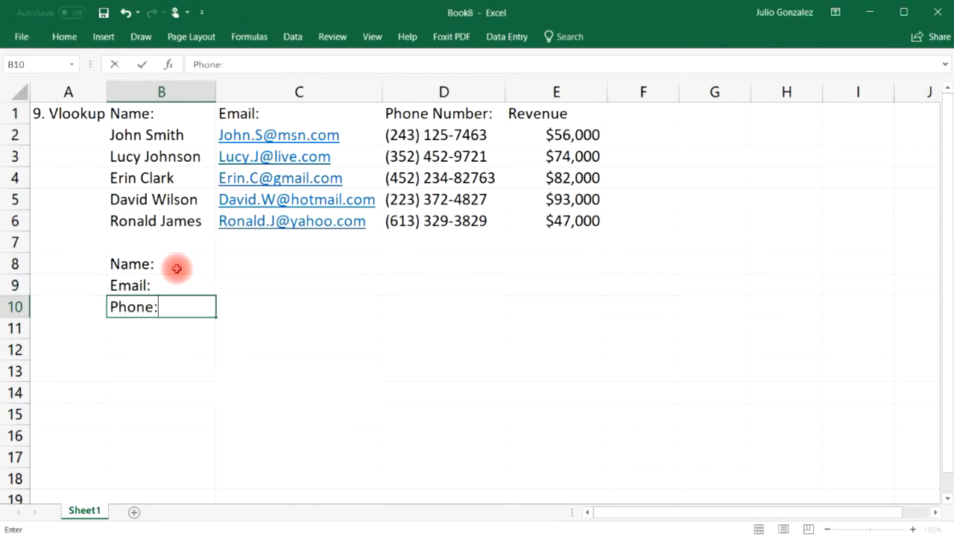
key("Return")
type("Revenue")
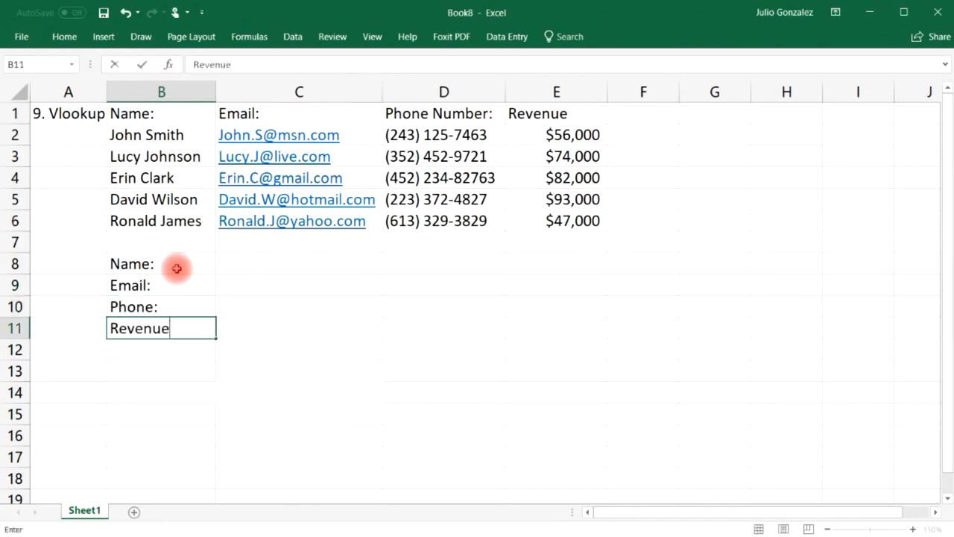
type(":")
key("Tab")
key("Up")
key("Up")
key("Up")
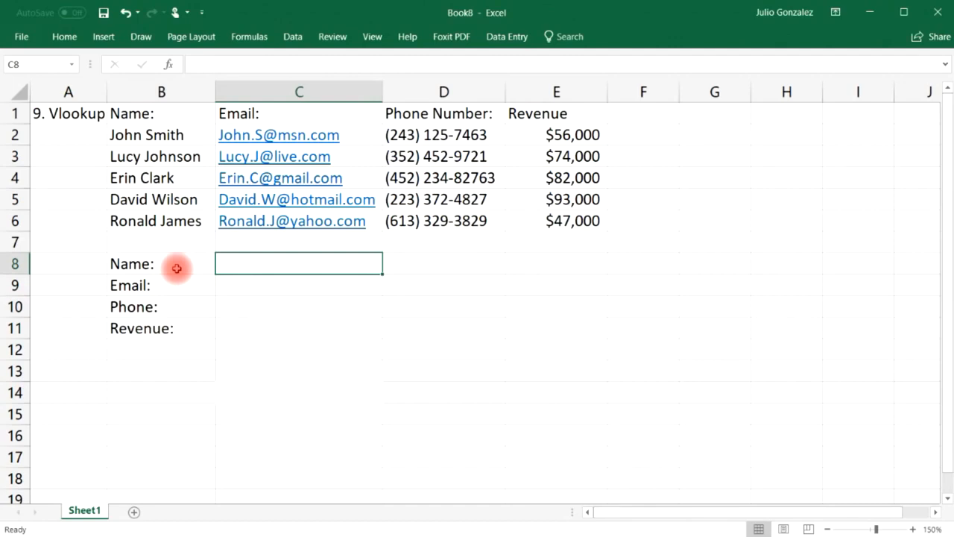
type("John Smith")
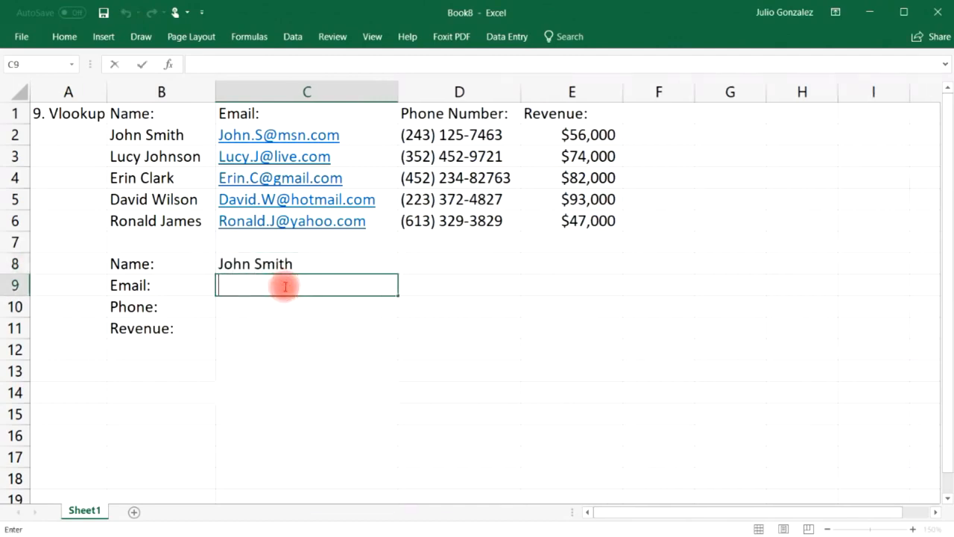
Enter =VLOOKUP(C8,B2:E6,2,FALSE) in C9 to return the email for C8's name.
type("=vlookup(")
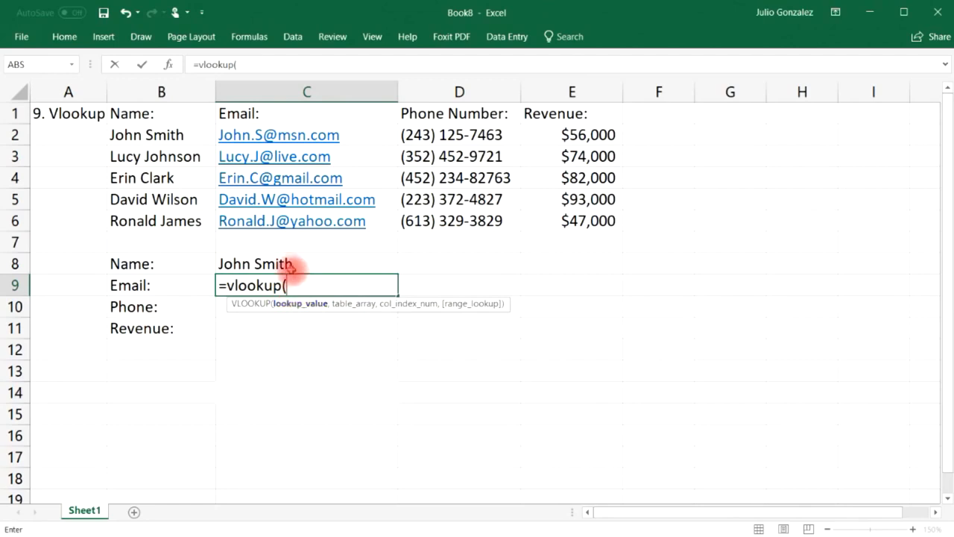
left_click(289, 259)
type(",")
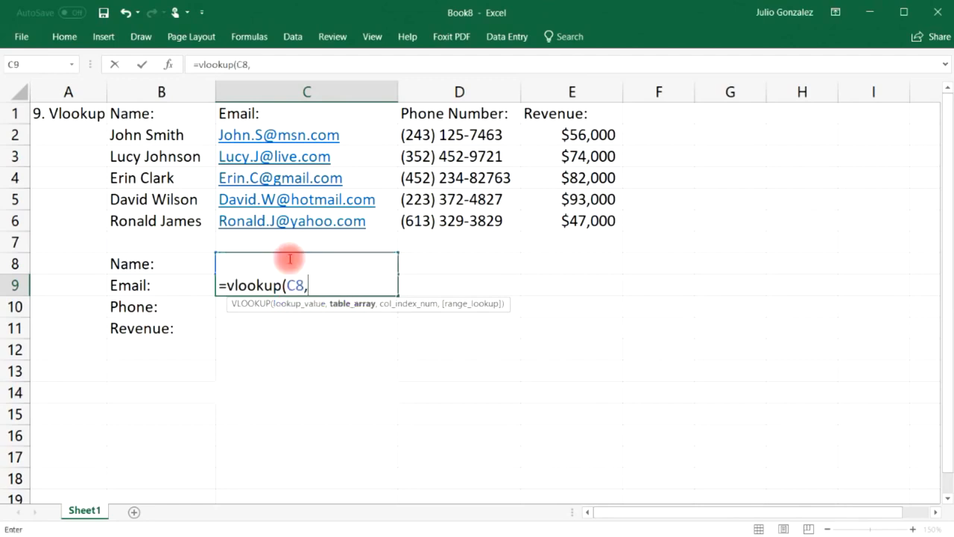
left_click_drag(152, 134, 539, 215)
type(",")
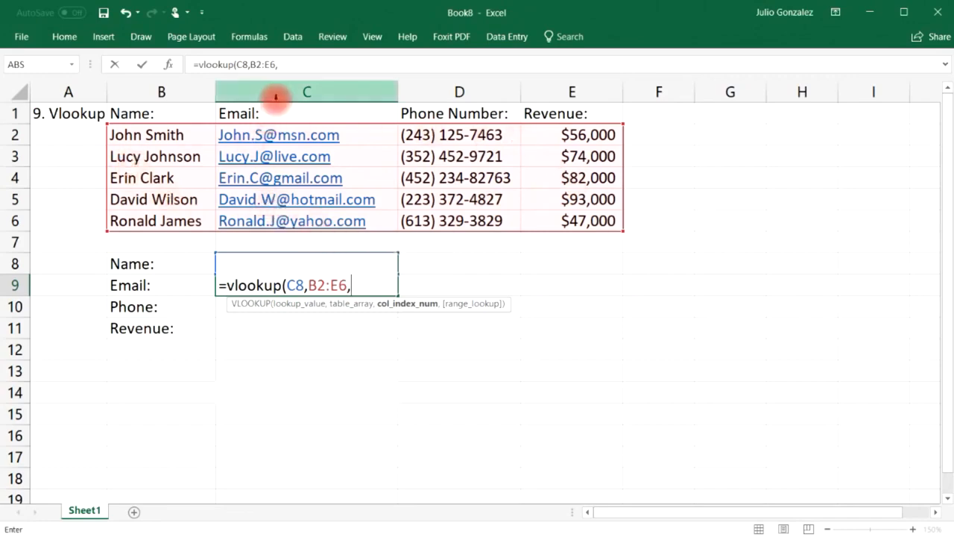
type("2,")
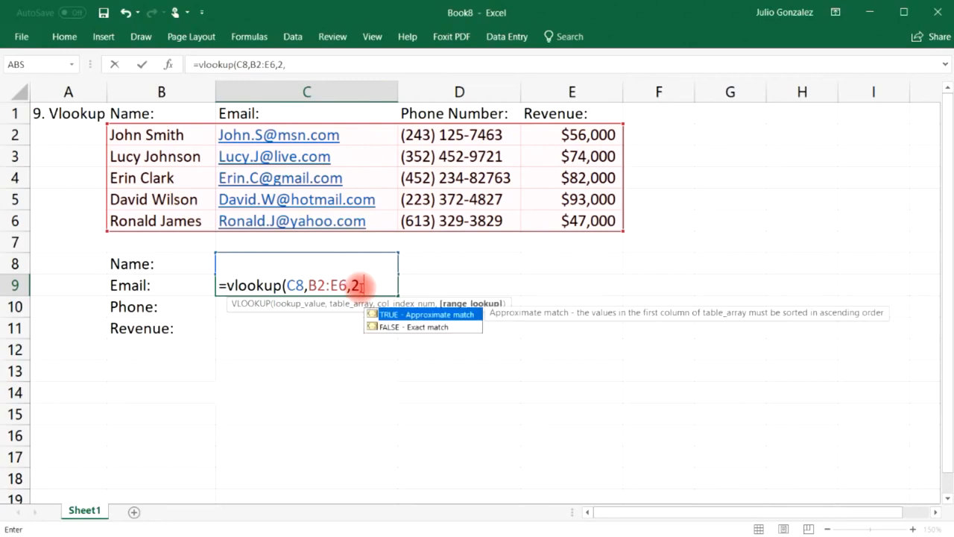
type("false")
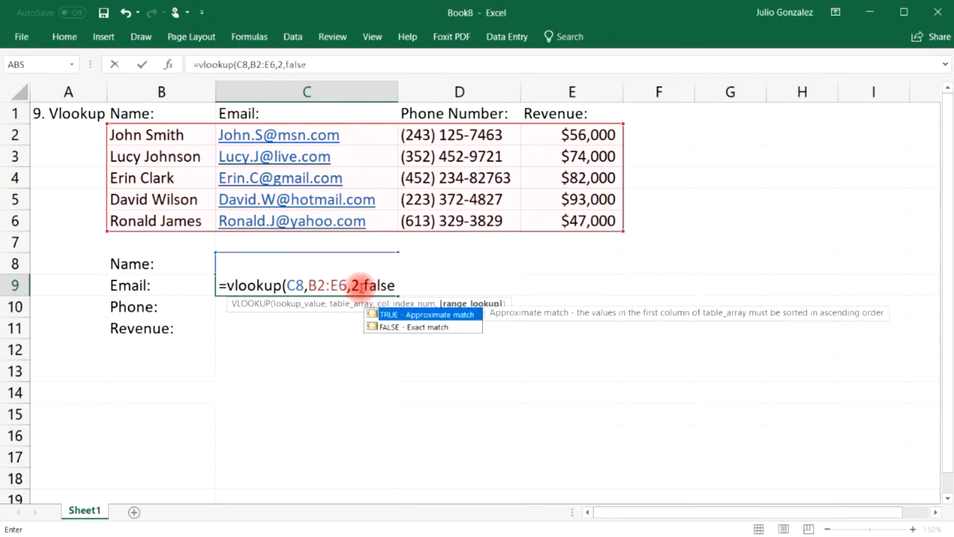
type(")")
key("Return")
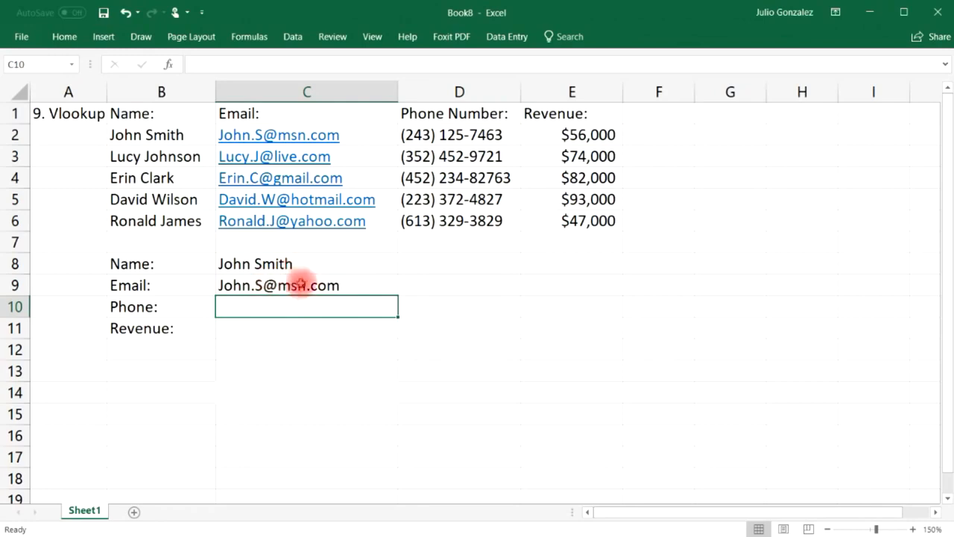
Check the result against C2, then replace C8 with the second listed name to test.
left_click(247, 133)
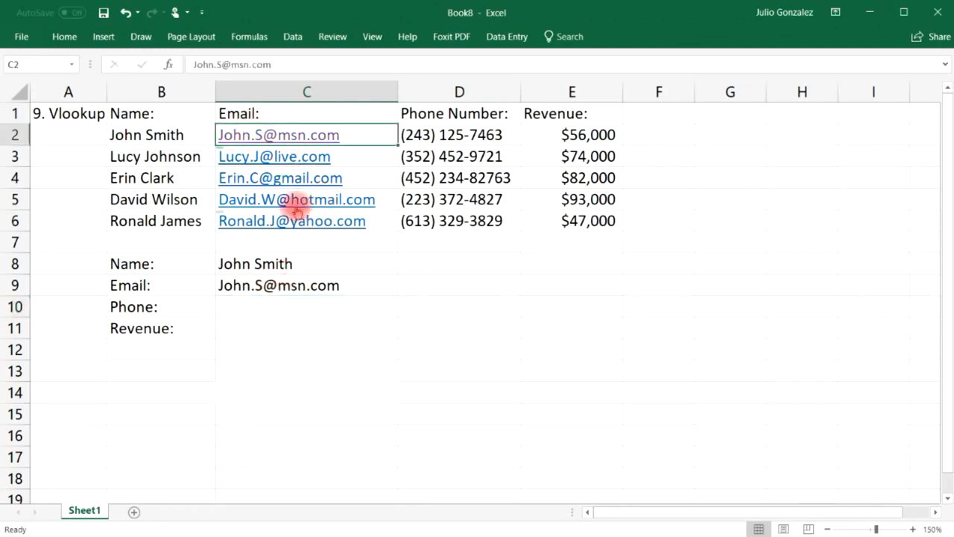
left_click(673, 373)
left_click(298, 287)
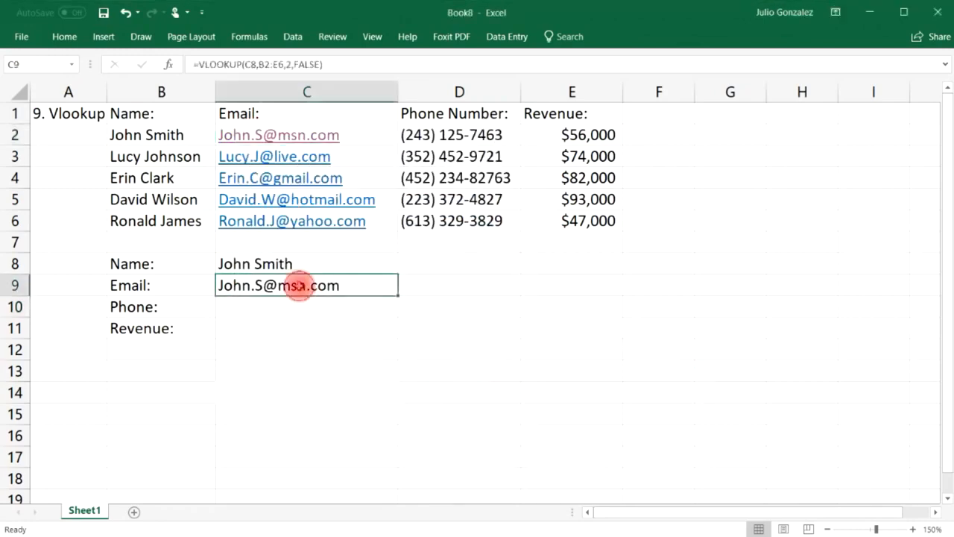
left_click(298, 262)
double_click(296, 259)
left_click_drag(294, 261, 223, 262)
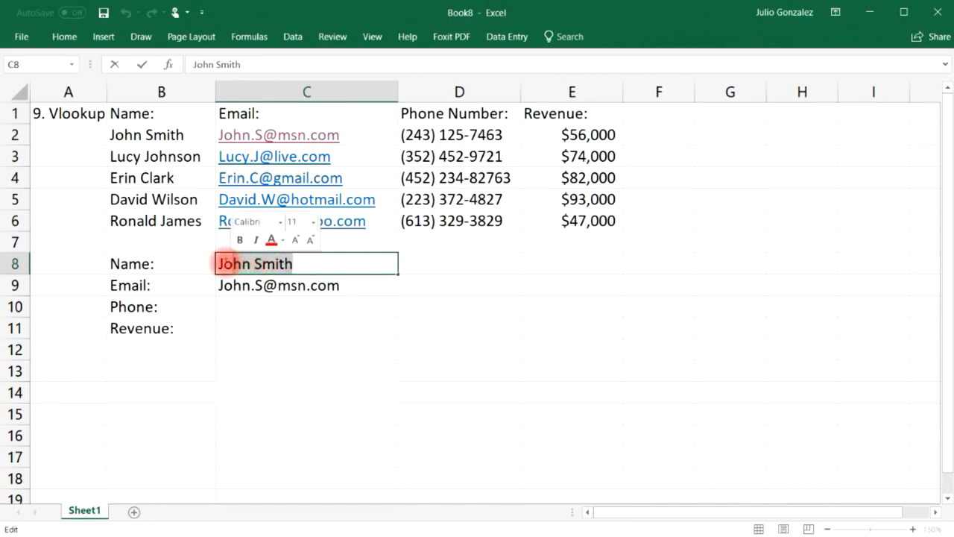
type("Johnson")
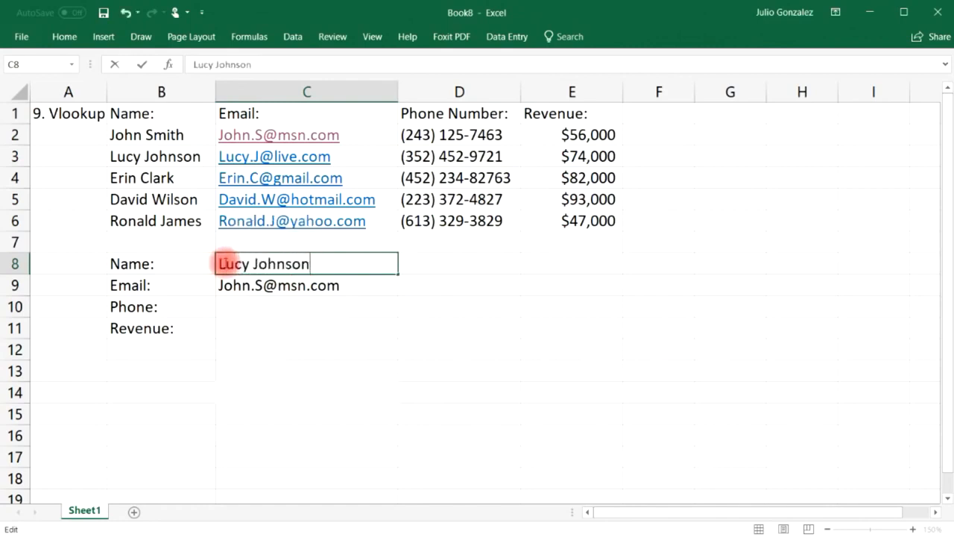
key("Return")
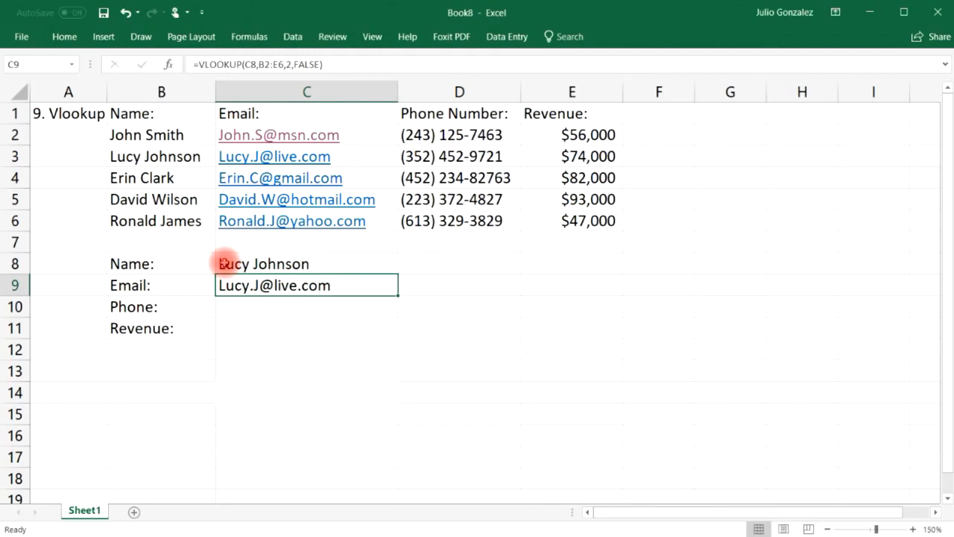
left_click(258, 307)
Enter =VLOOKUP(C8,B2:E6,3,FALSE) in C10 and verify it against the phone in D3.
type("=vl")
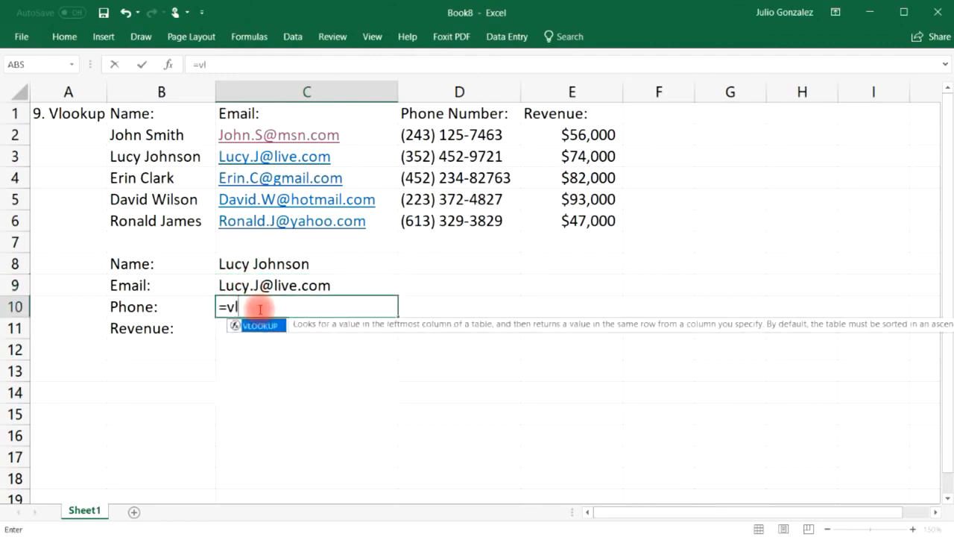
type("ookup(")
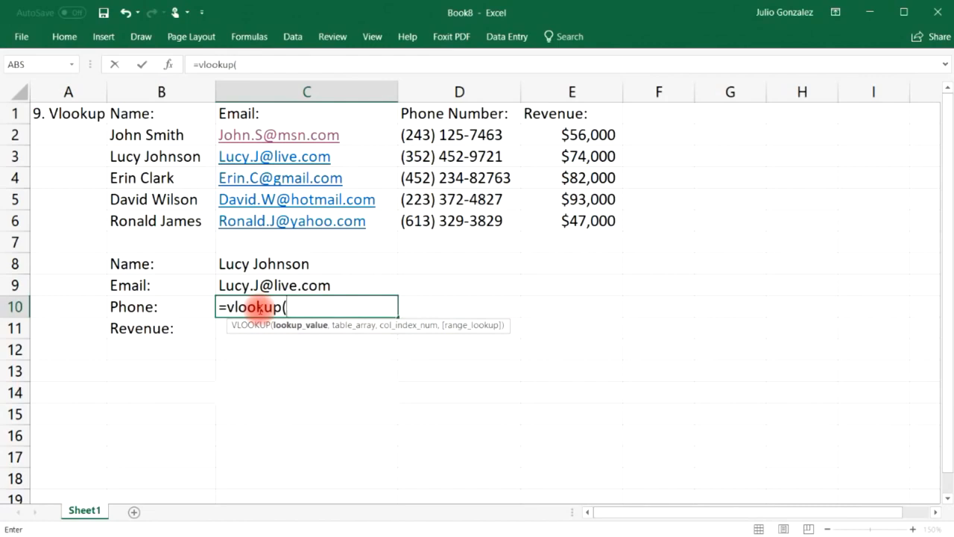
left_click(308, 262)
type(",")
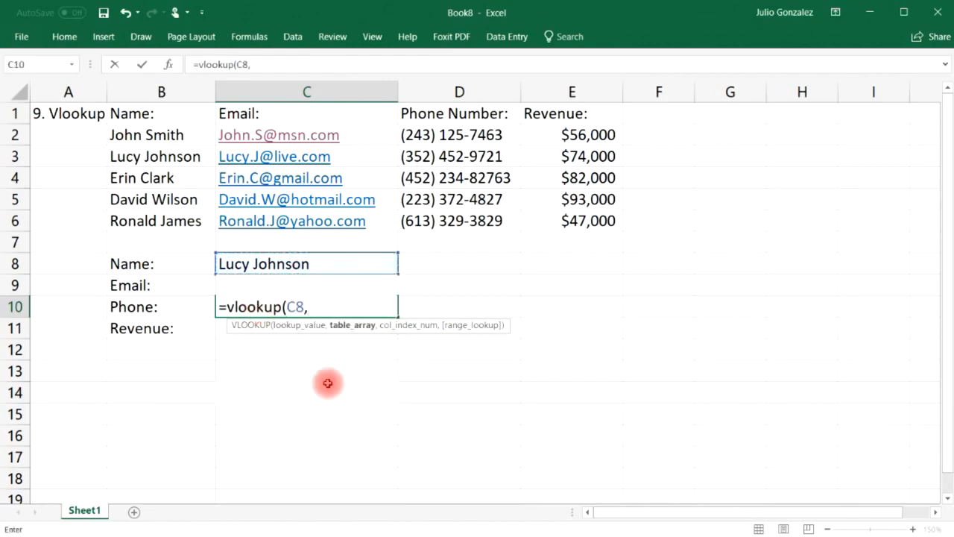
left_click_drag(149, 134, 560, 214)
type(",")
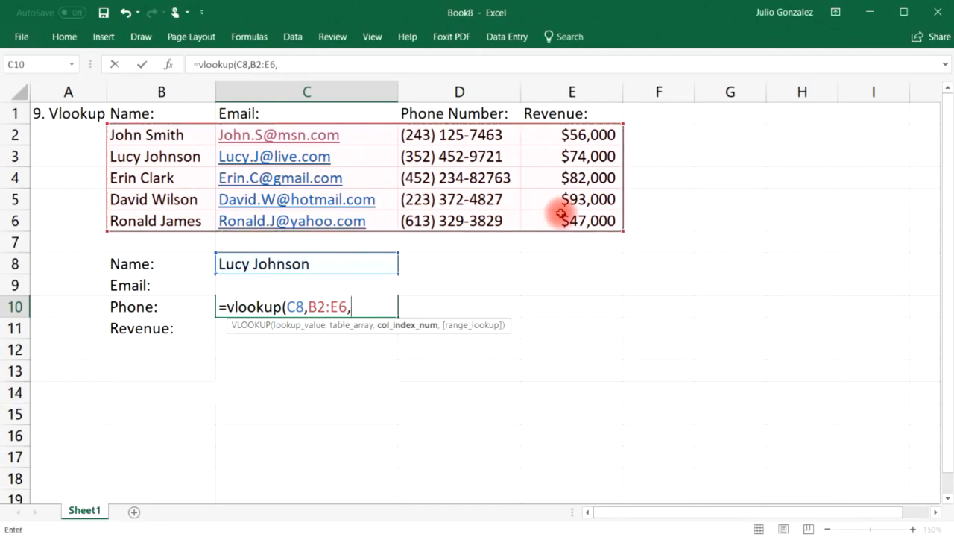
type("3,")
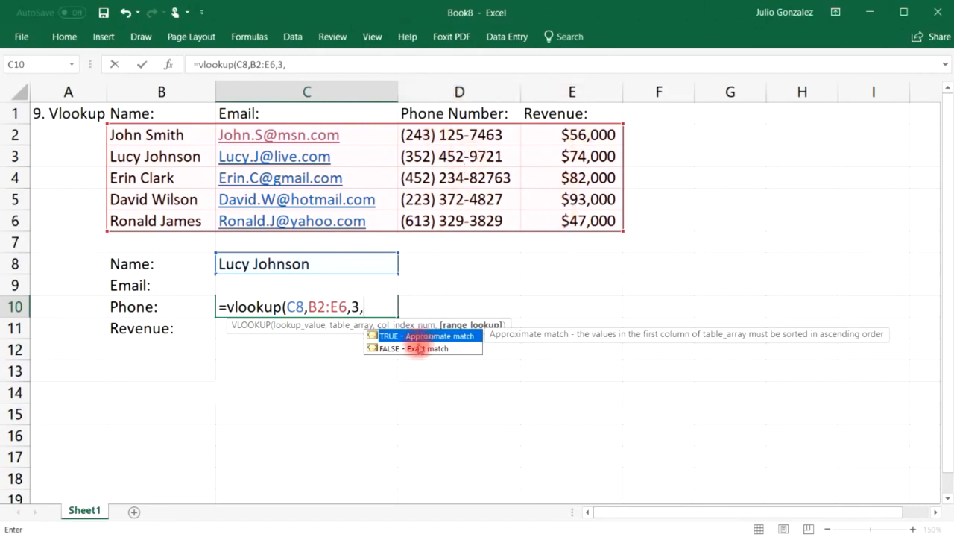
left_click(400, 349)
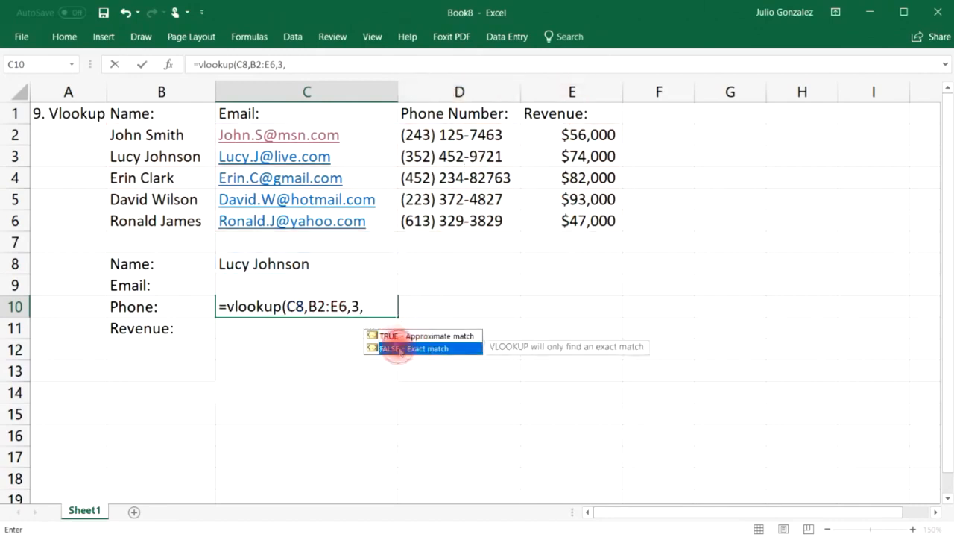
left_click(374, 305)
type("false)")
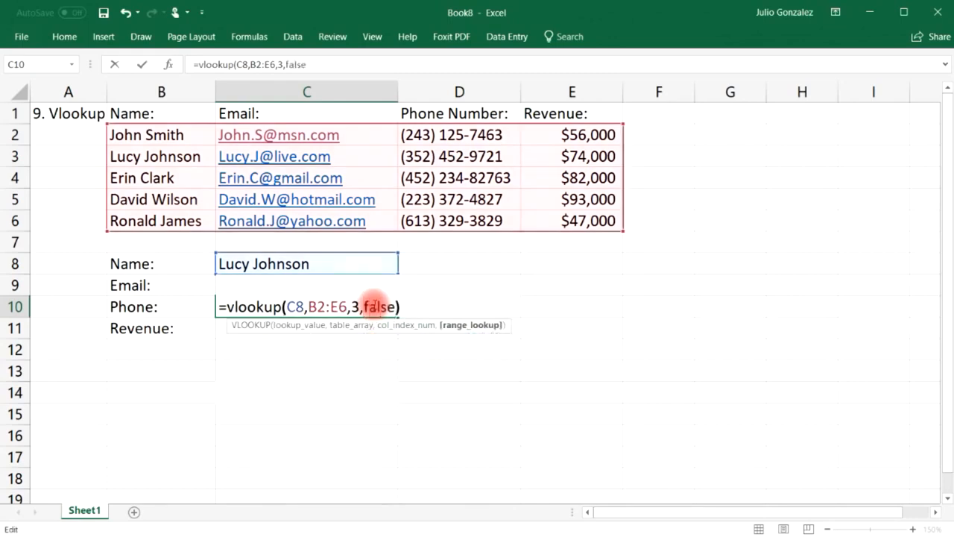
key("Return")
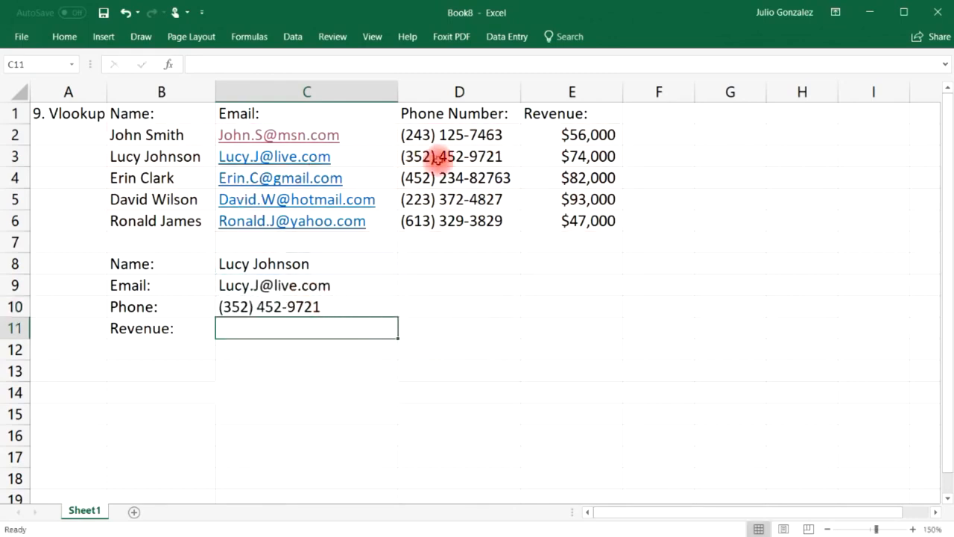
left_click(441, 156)
Enter =VLOOKUP(C8,B2:E6,4,FALSE) in C11, returning revenue 74000.
left_click(293, 324)
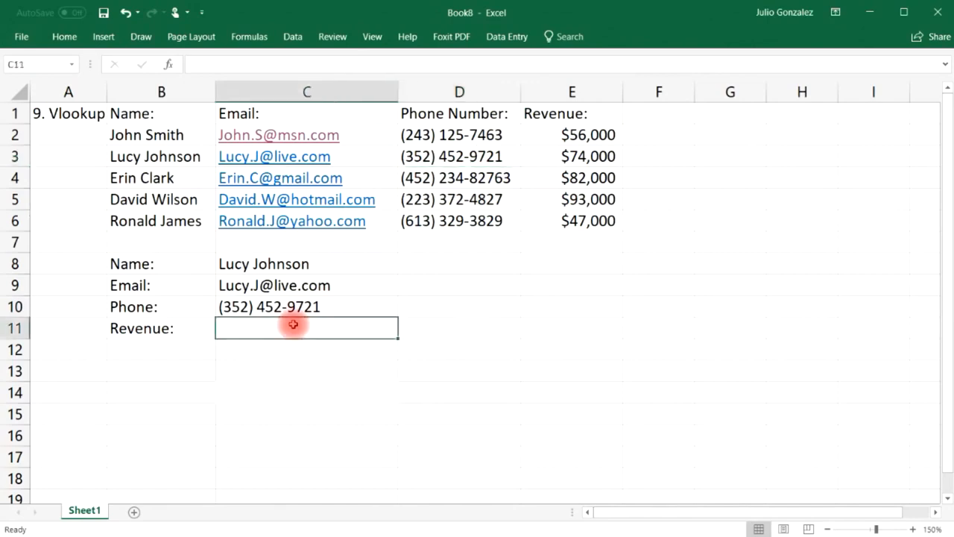
type("=vlooku")
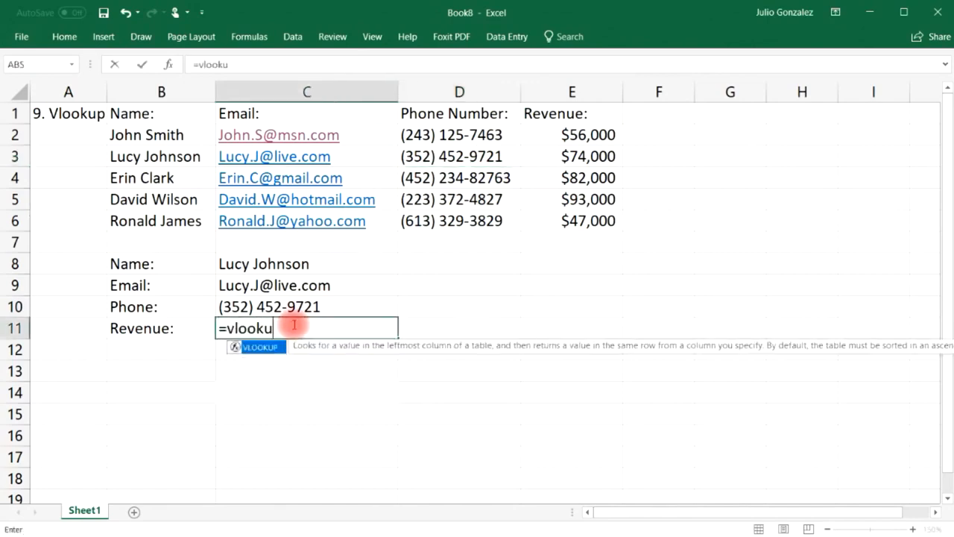
type("p(")
left_click(293, 264)
type(",")
left_click_drag(150, 134, 575, 222)
type(",")
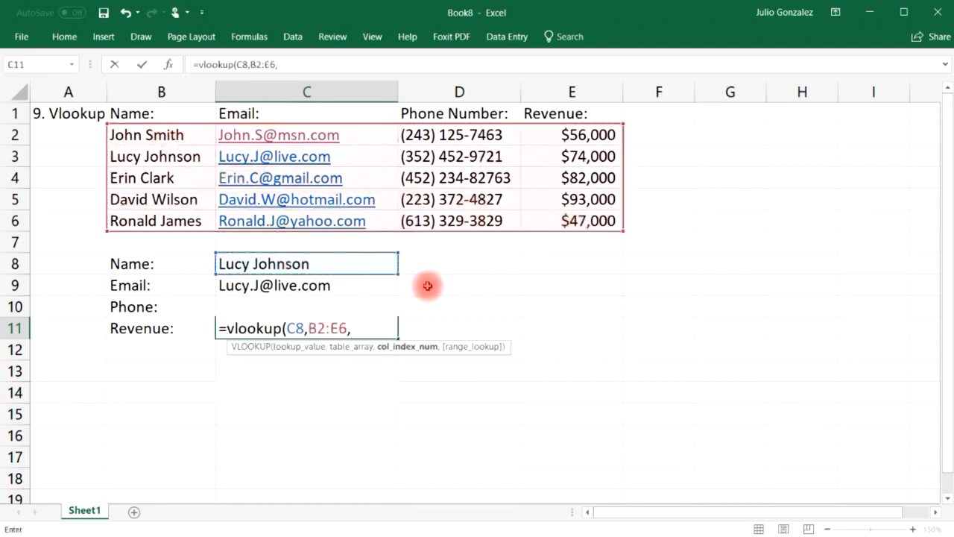
type("4,")
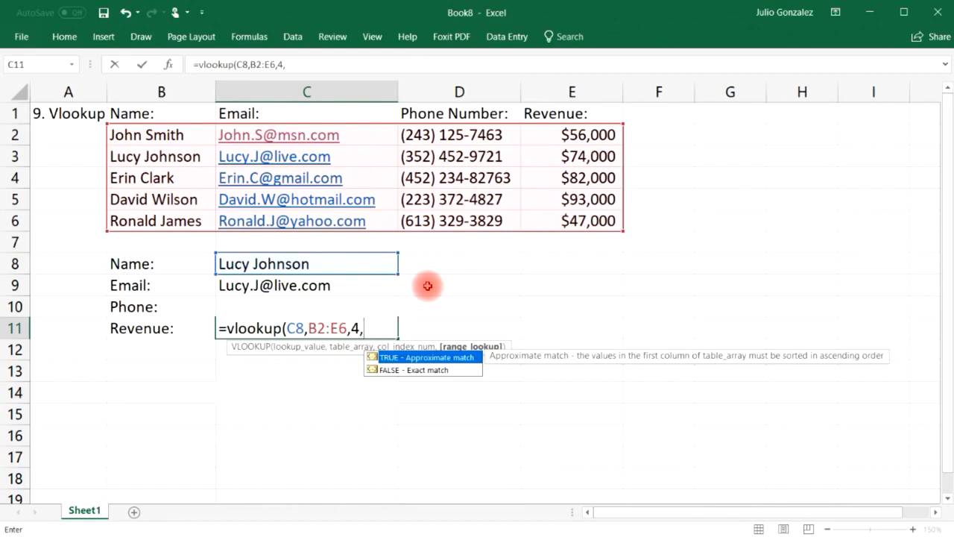
type("false")
key("Return")
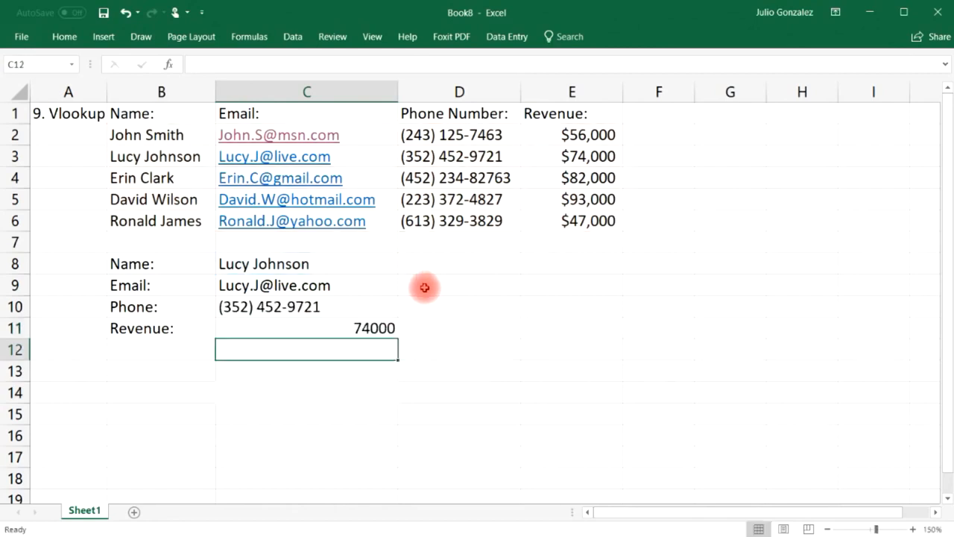
left_click(596, 156)
Format C11 as Currency with 0 decimal places so it reads $74,000.
left_click(388, 328)
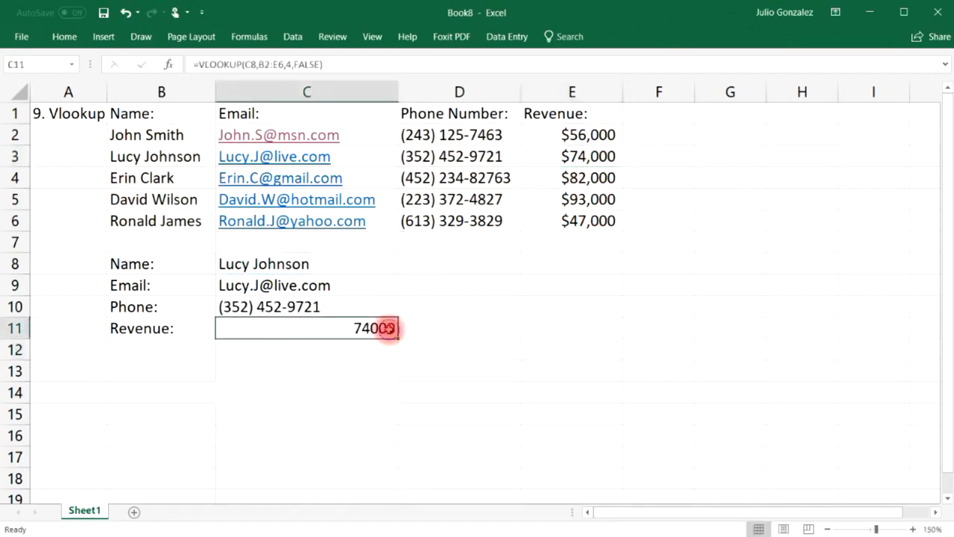
right_click(389, 328)
left_click(519, 352)
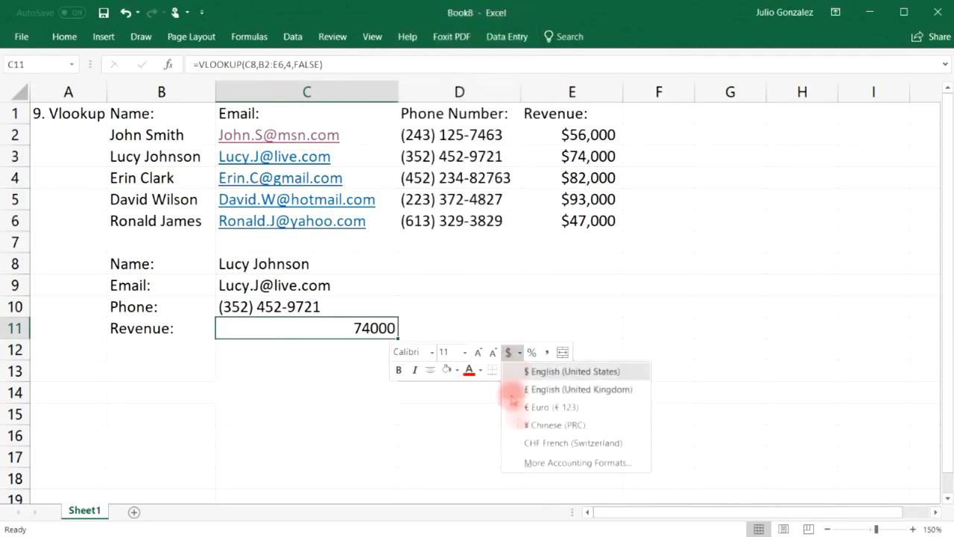
left_click(544, 462)
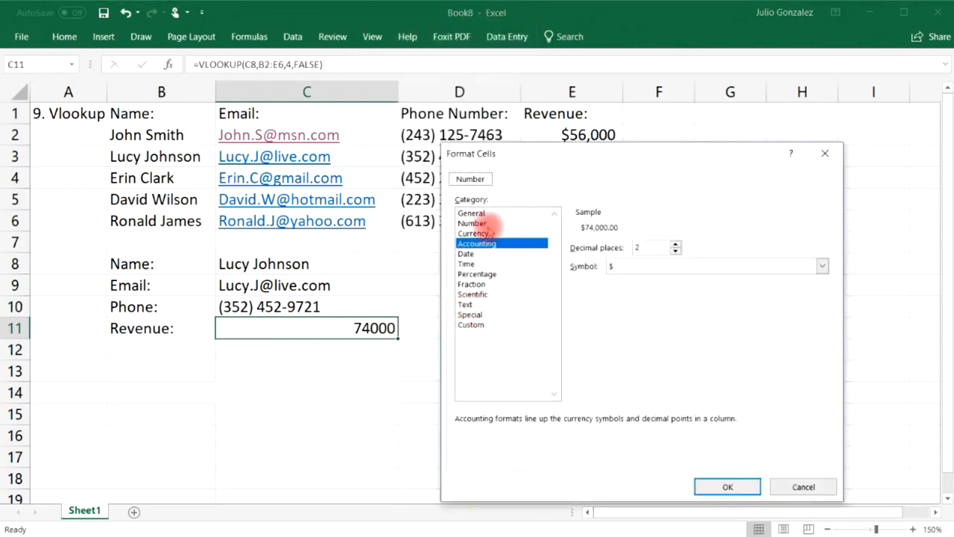
left_click(486, 234)
left_click(675, 250)
left_click(676, 250)
left_click(724, 485)
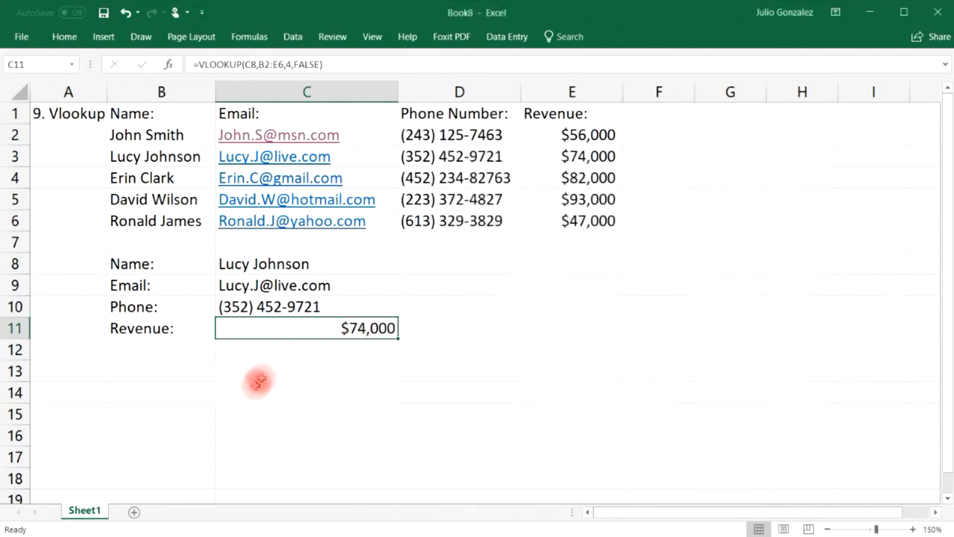
left_click(324, 261)
Replace C8 with the third listed name and verify phone and $82,000 revenue against row 4.
double_click(328, 262)
left_click_drag(329, 261, 224, 263)
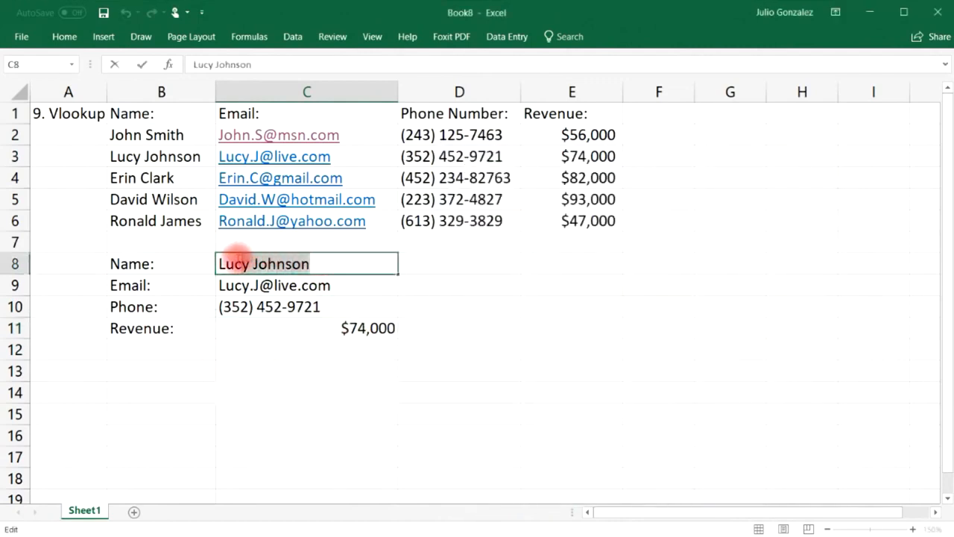
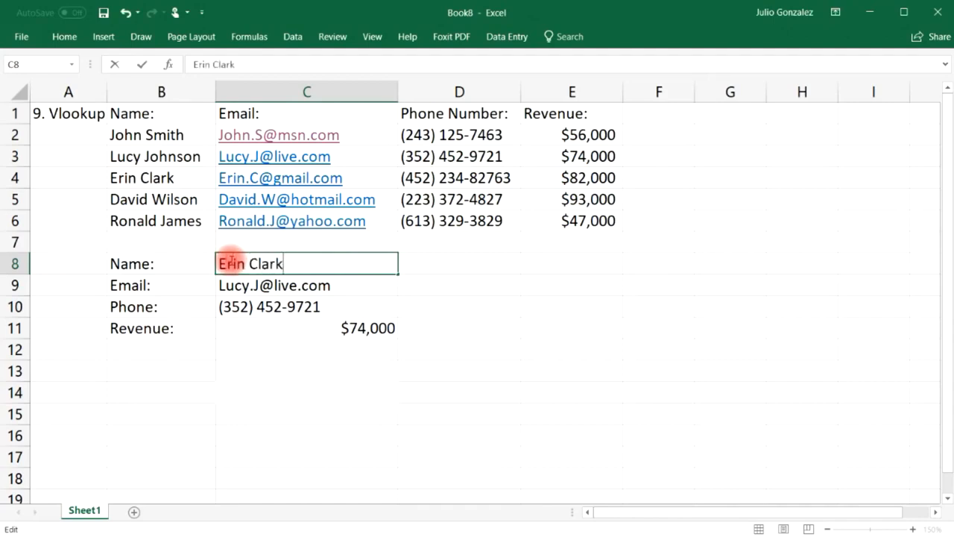
key("Return")
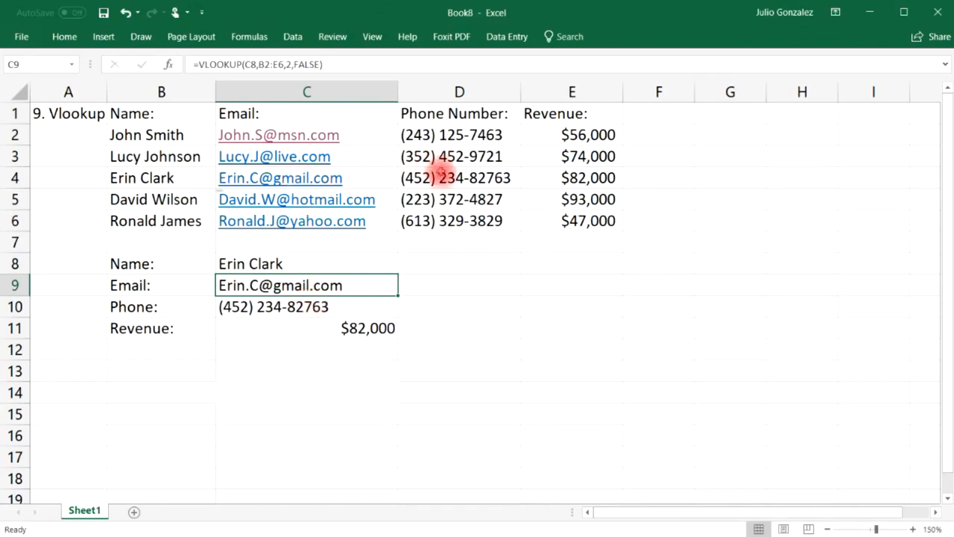
left_click(437, 177)
left_click(567, 177)
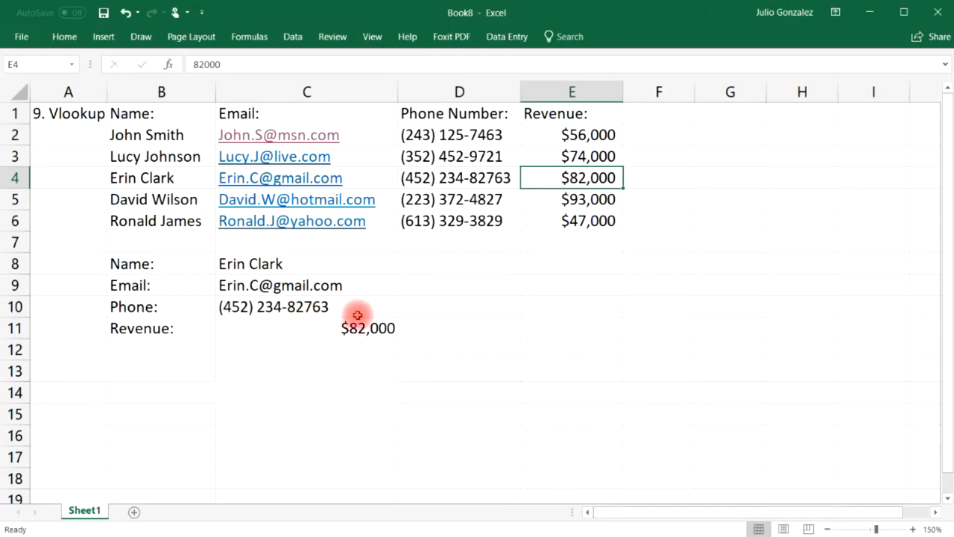
Change the A1 heading to '10. Drop Down List' and widen column A to fit it.
left_click_drag(107, 96, 165, 97)
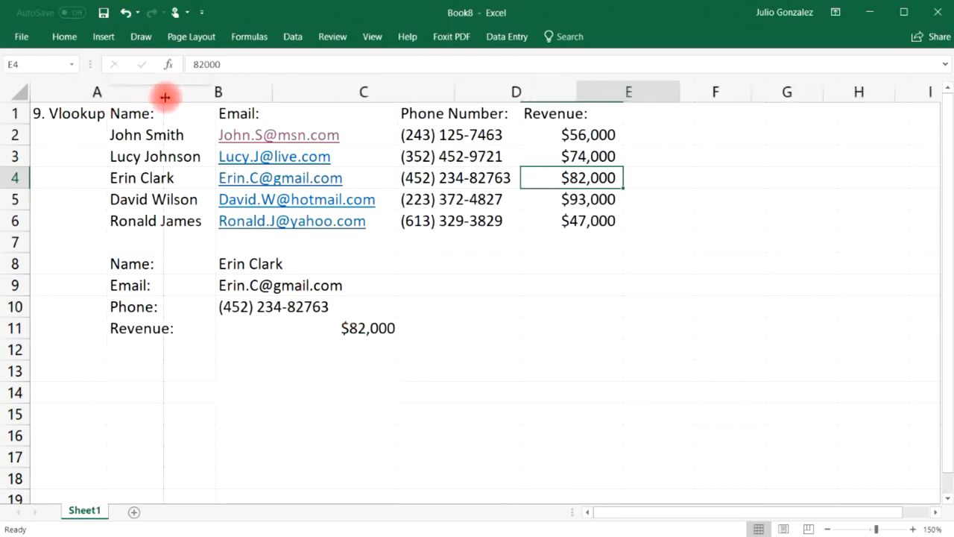
left_click(97, 113)
type("10")
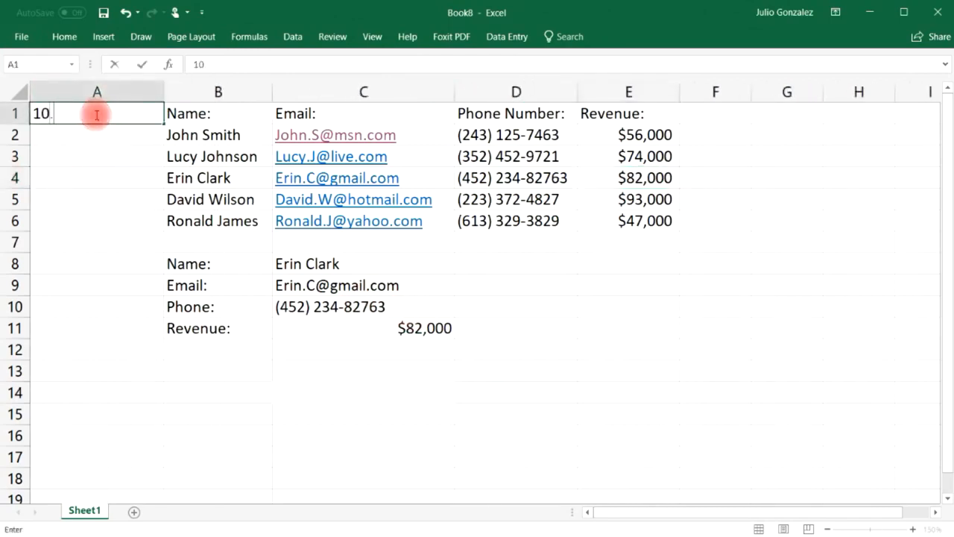
type(".  Drop Down List")
key("Return")
left_click_drag(162, 90, 174, 89)
left_click(443, 264)
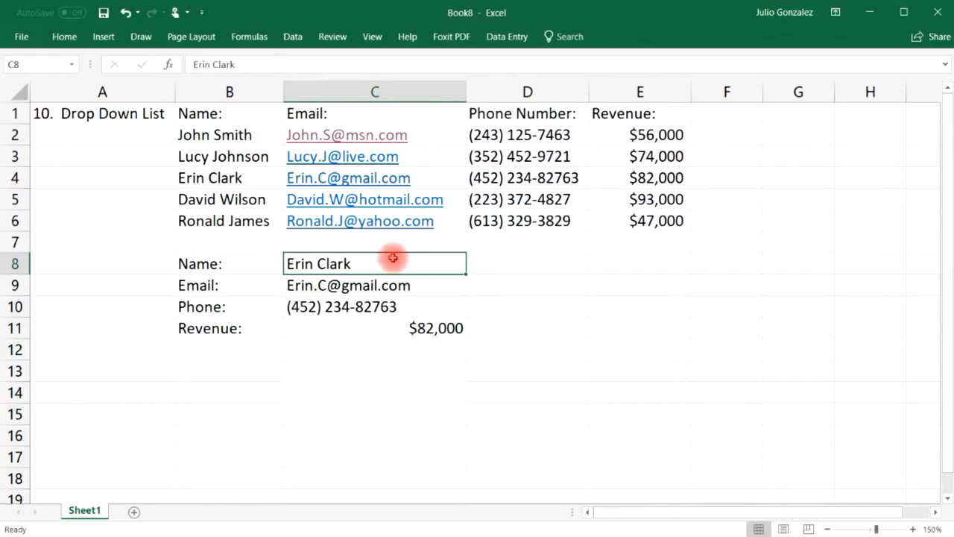
Add List data validation to C8 with source =$B$2:$B$6 so it offers the five names.
left_click(292, 35)
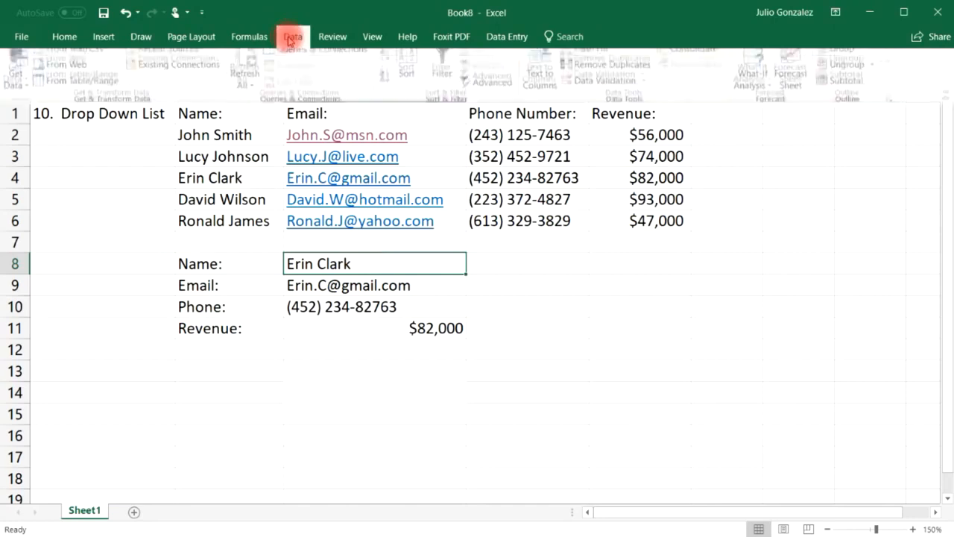
left_click(589, 90)
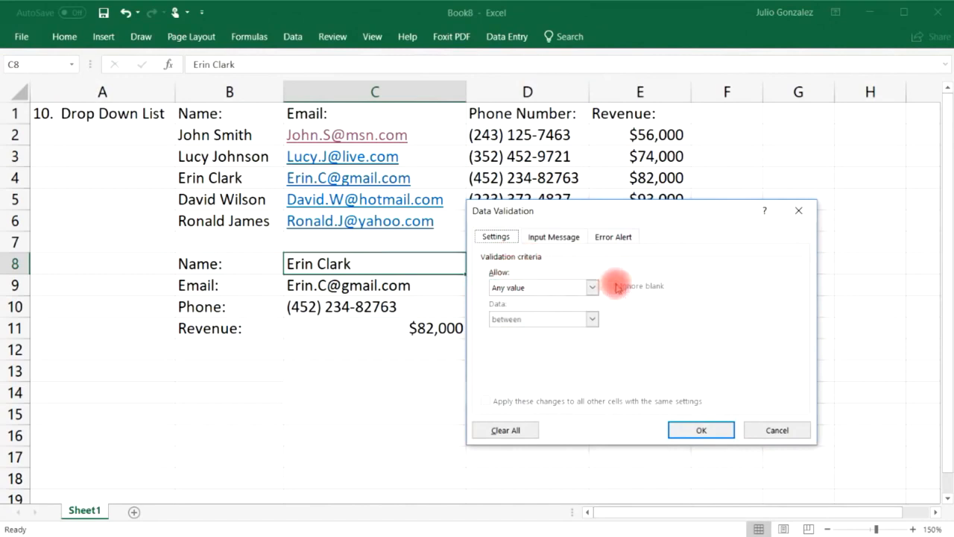
left_click(592, 287)
left_click(571, 328)
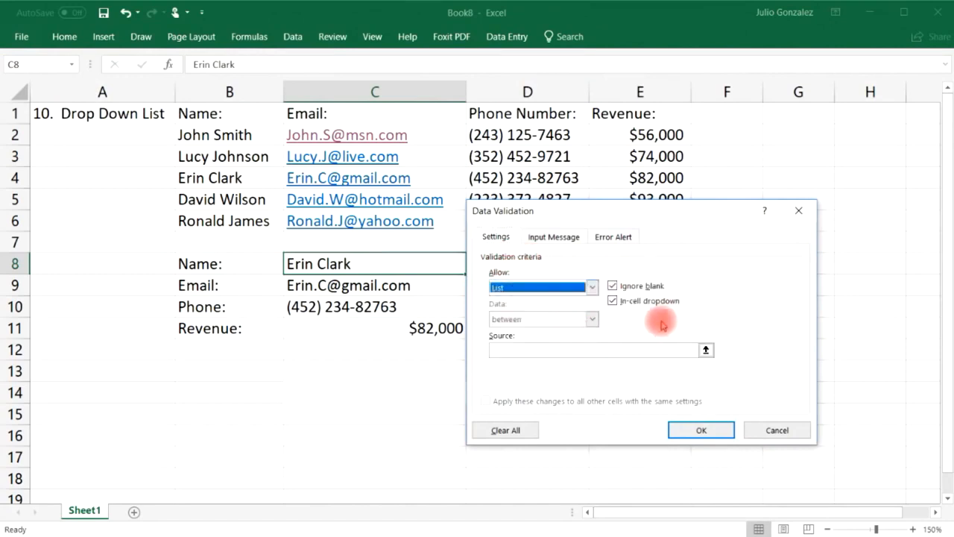
left_click(593, 351)
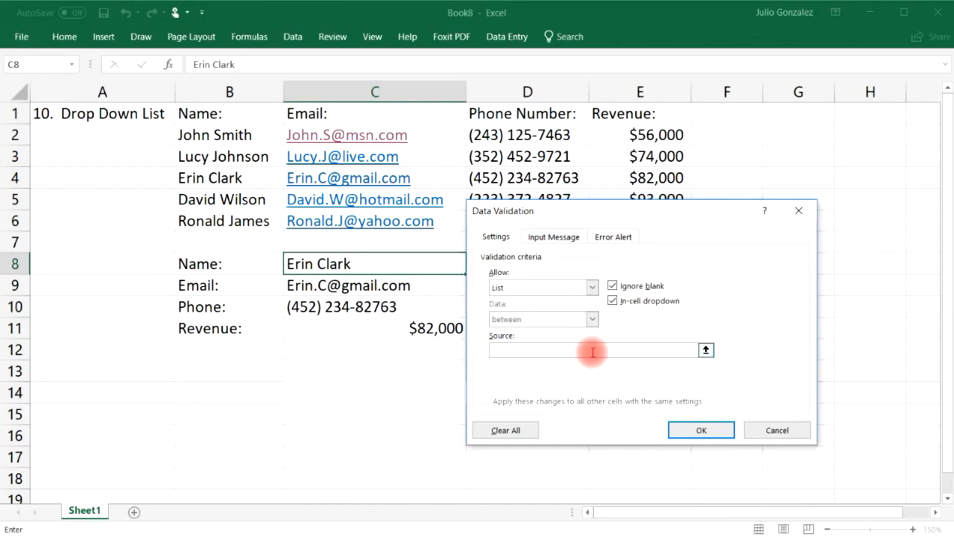
left_click(705, 350)
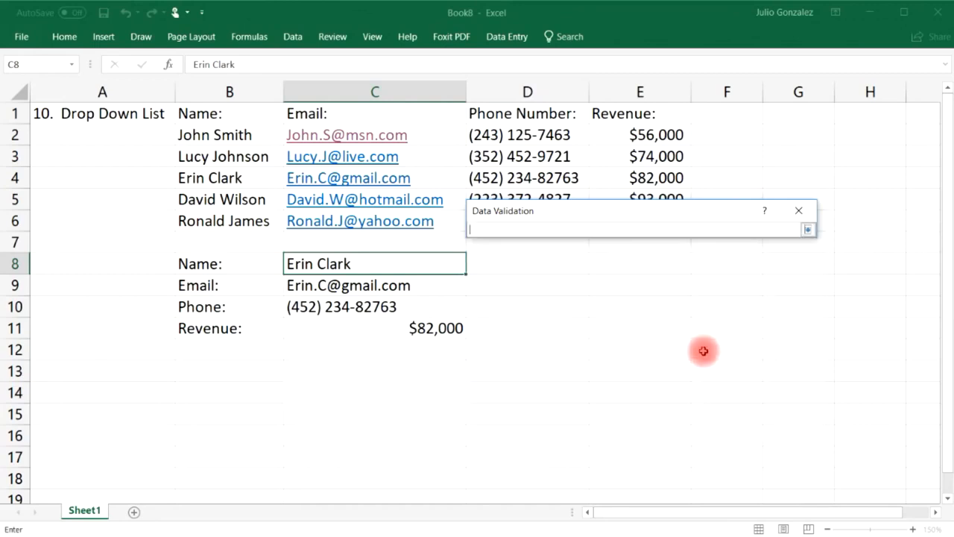
left_click_drag(246, 134, 249, 221)
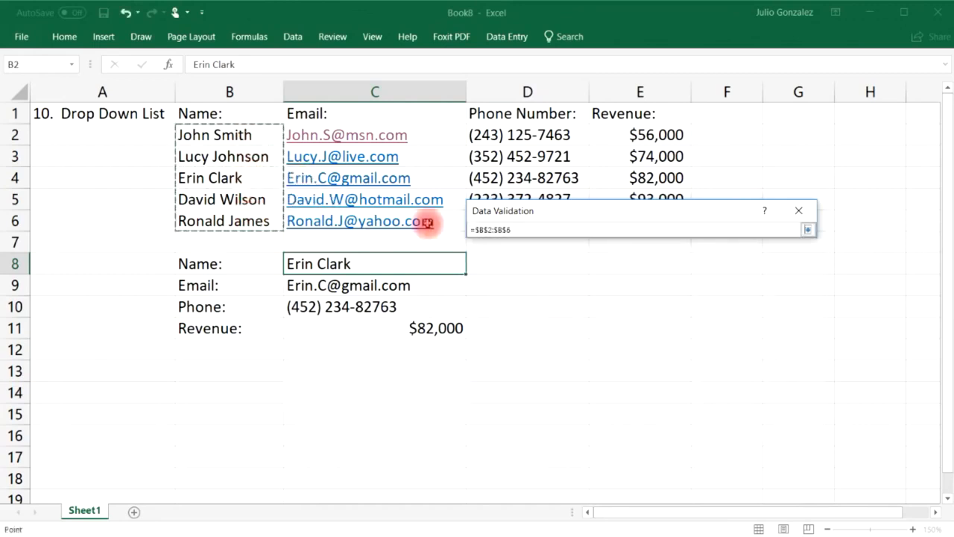
key("Return")
left_click(708, 427)
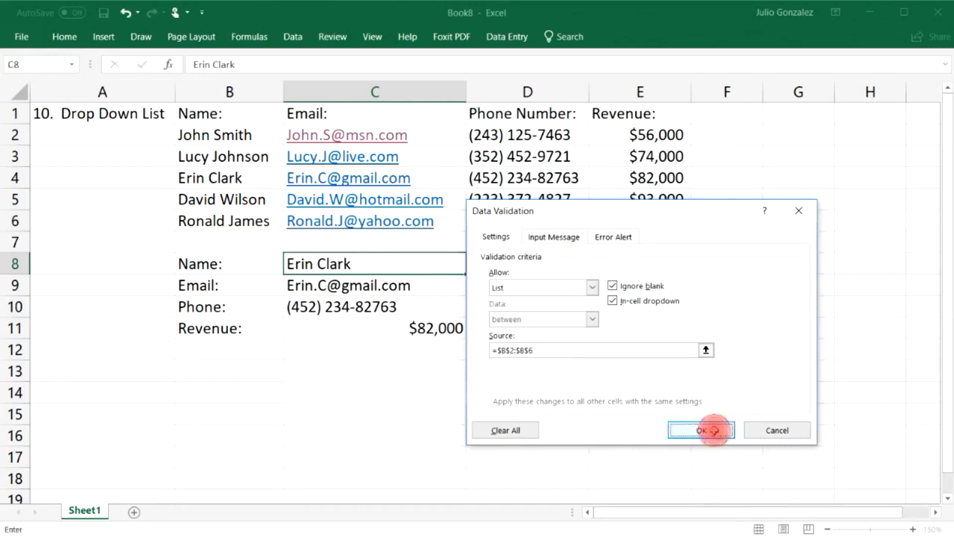
left_click(473, 271)
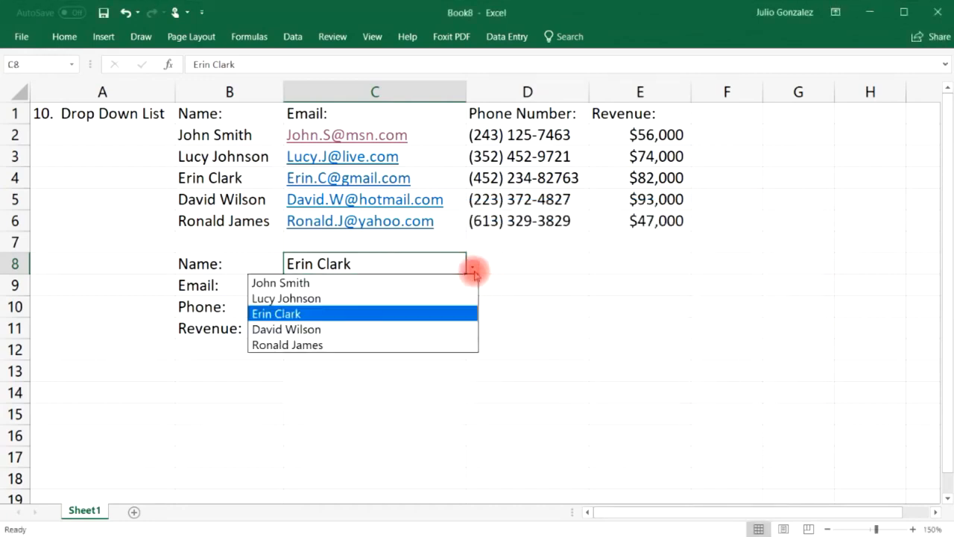
Pick each of the five names from C8's drop-down in turn, finishing on the last one.
left_click(464, 282)
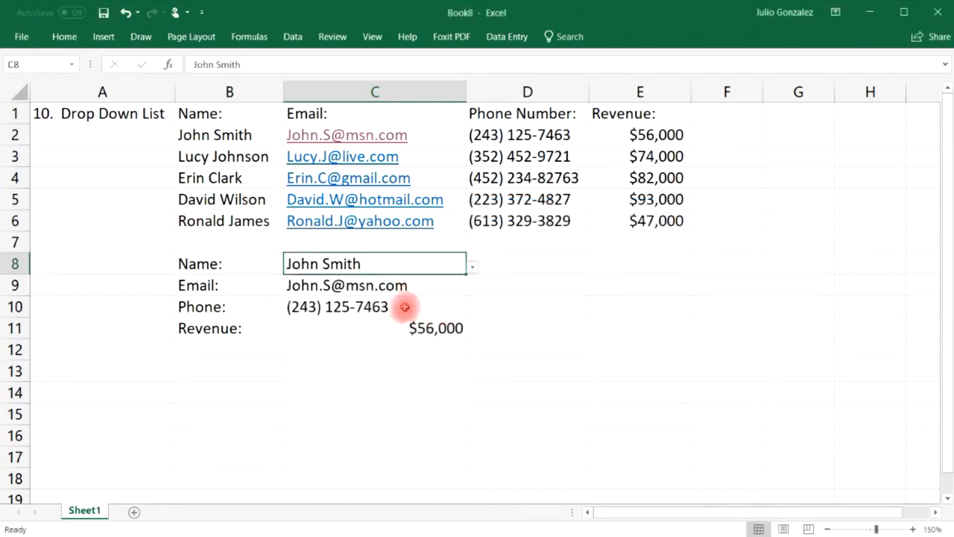
left_click(473, 267)
left_click(437, 296)
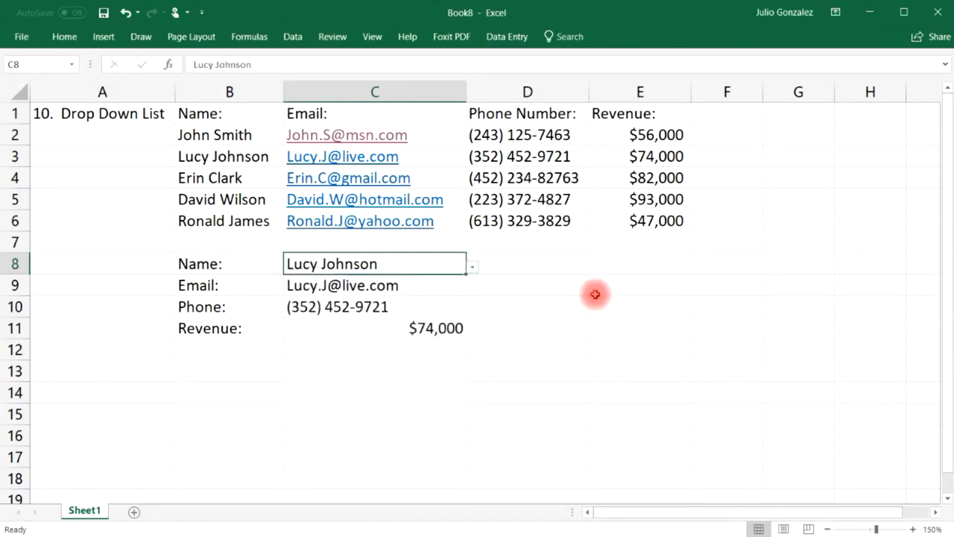
left_click(472, 267)
left_click(428, 315)
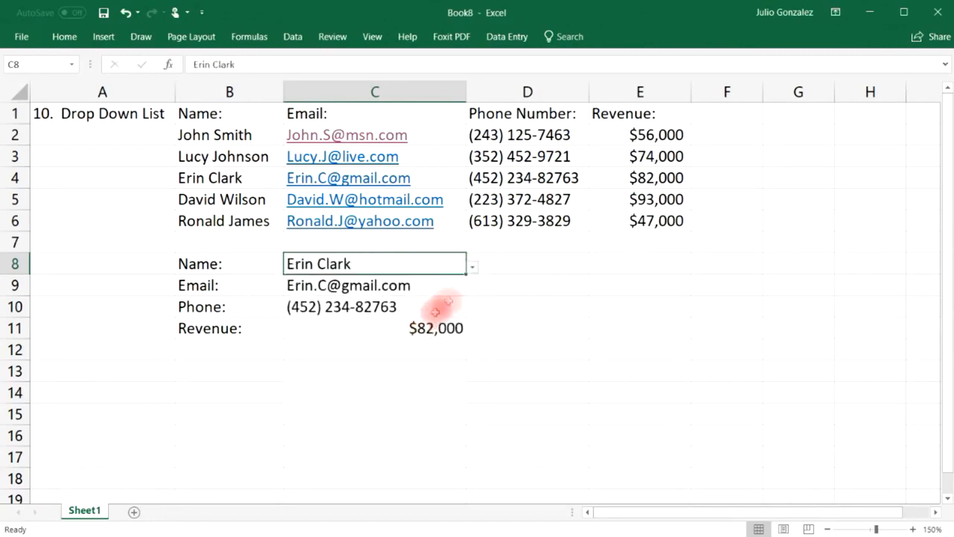
left_click(473, 267)
left_click(436, 328)
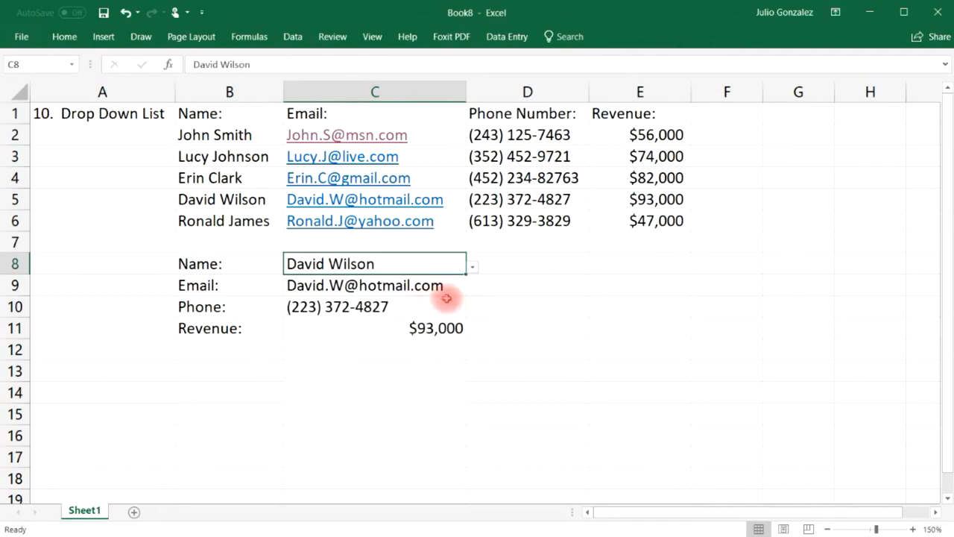
left_click(473, 267)
left_click(417, 341)
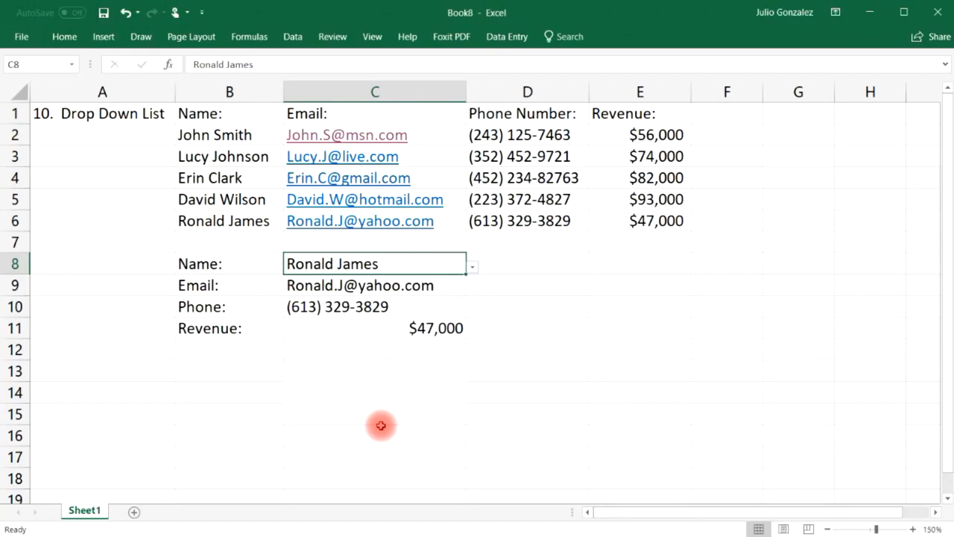
left_click(131, 119)
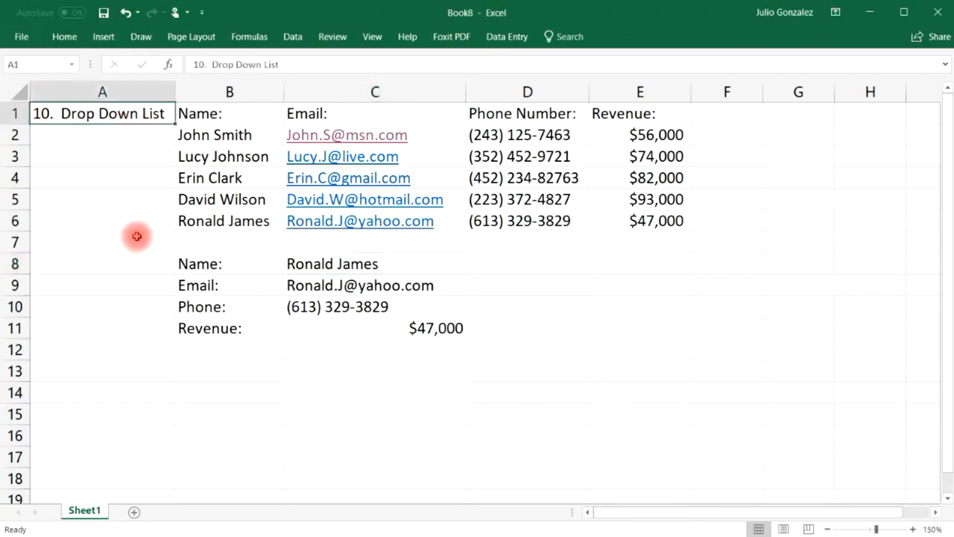